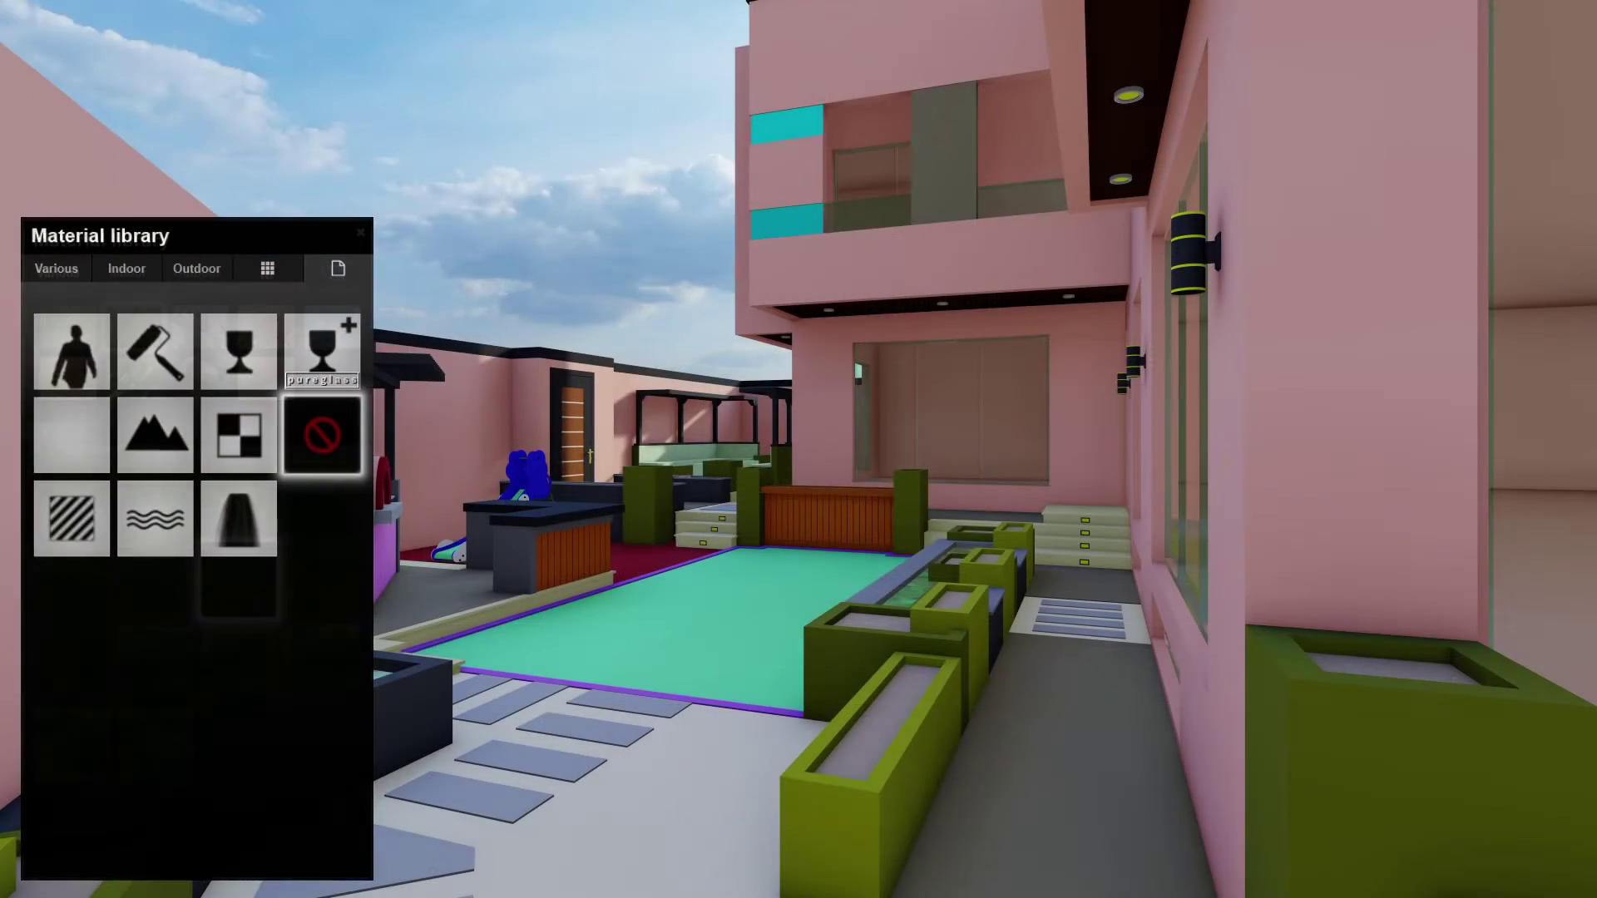
left_click(238, 582)
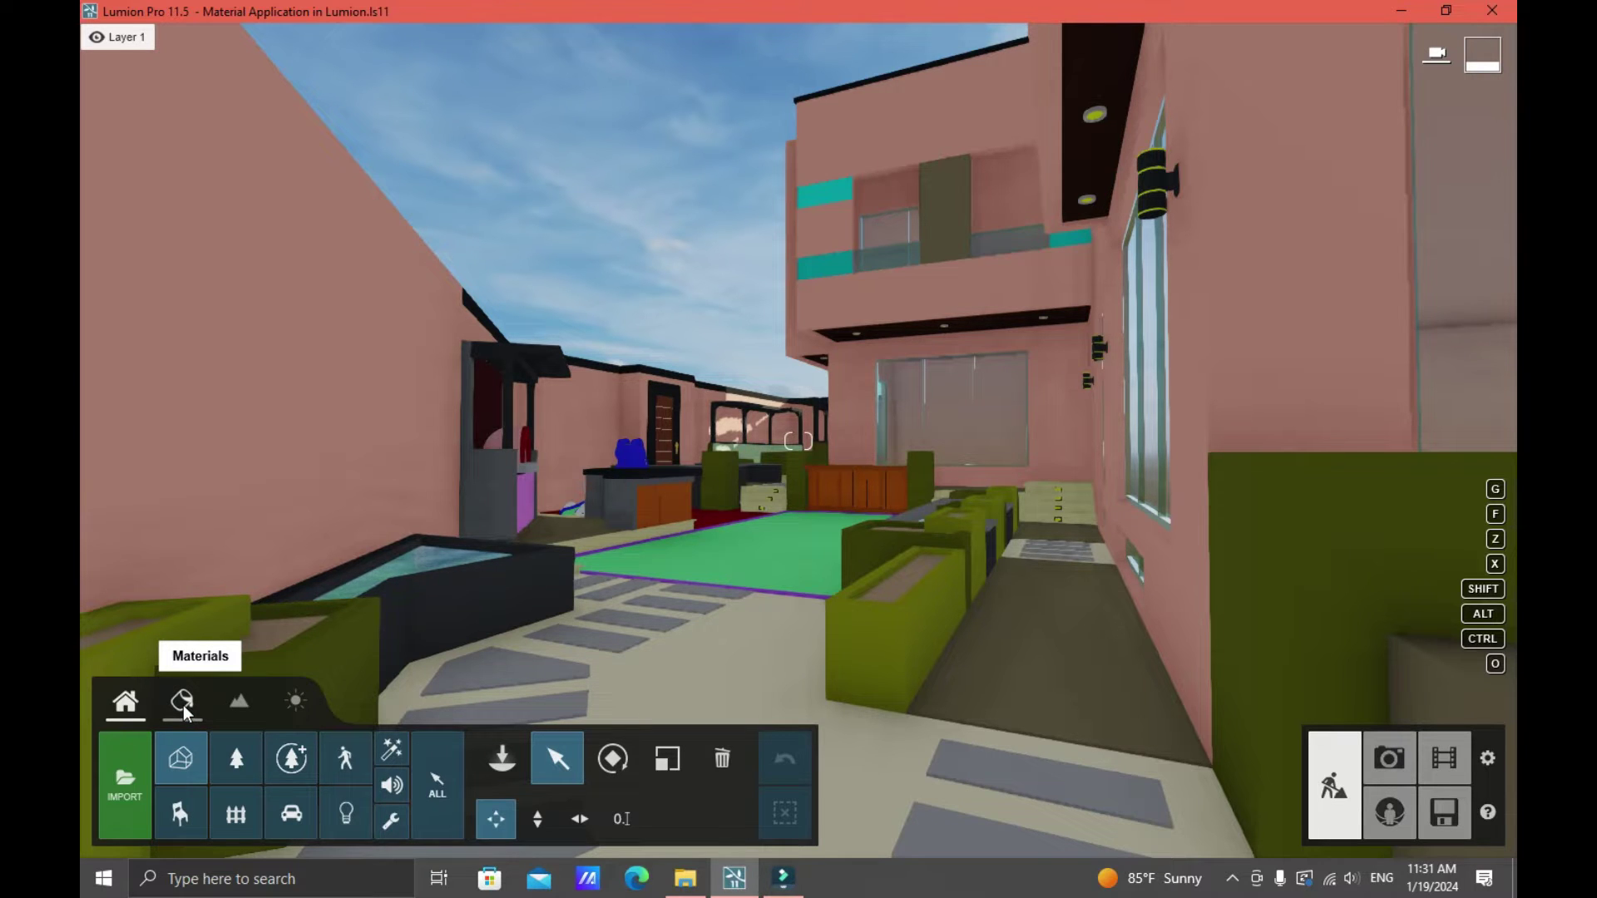
Step: Open the material editor for the Green_carpet surface in the courtyard
left_click(183, 703)
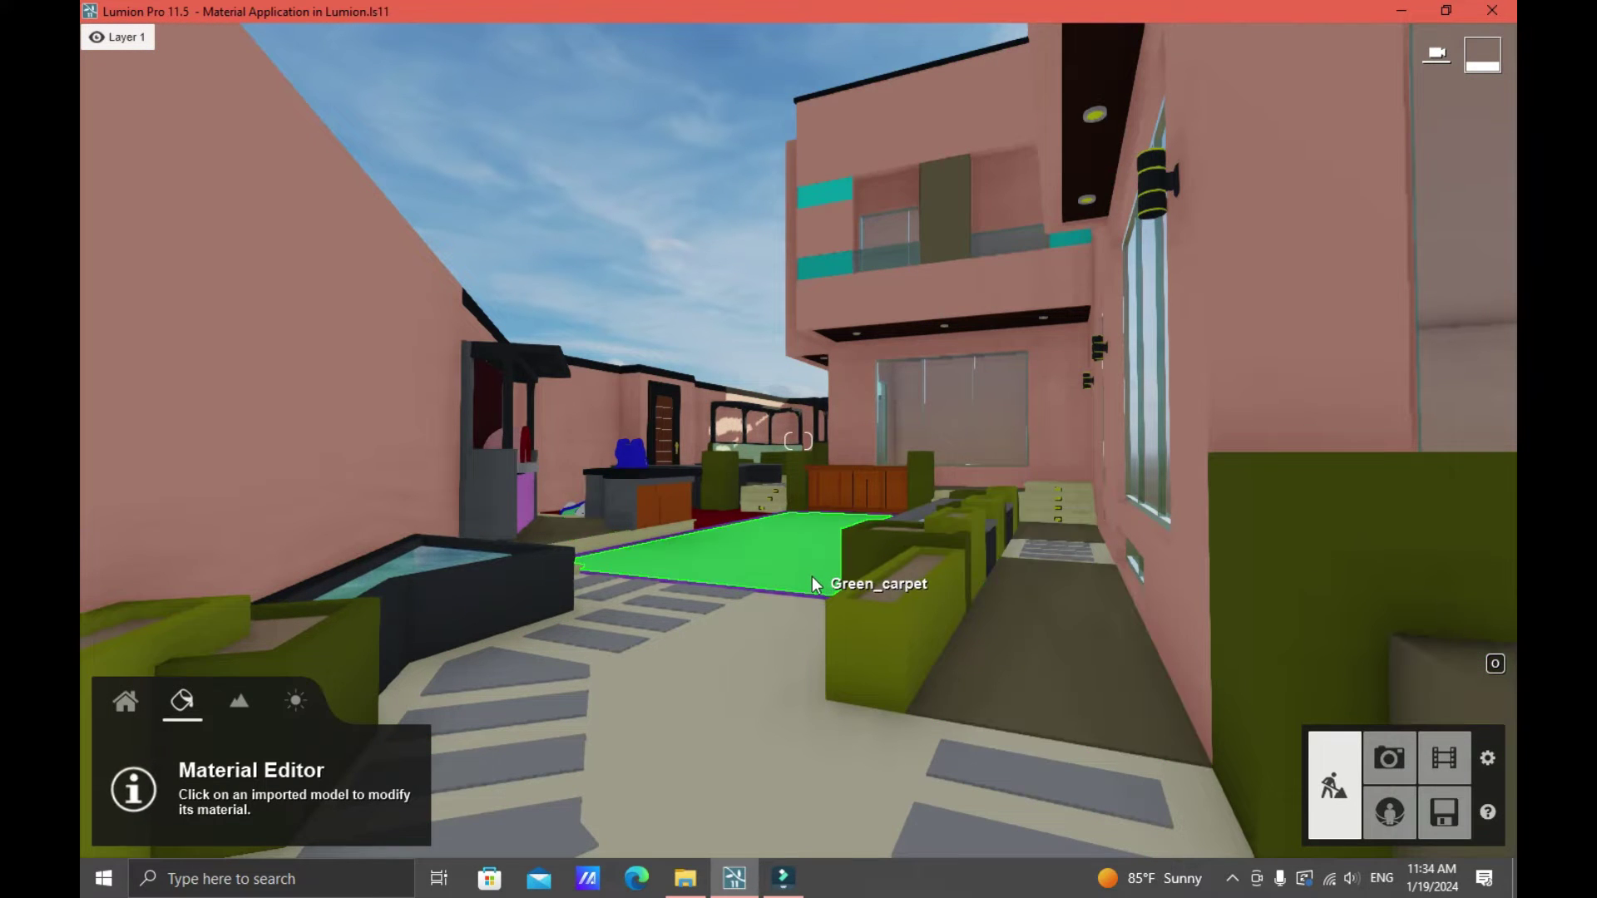
left_click(763, 566)
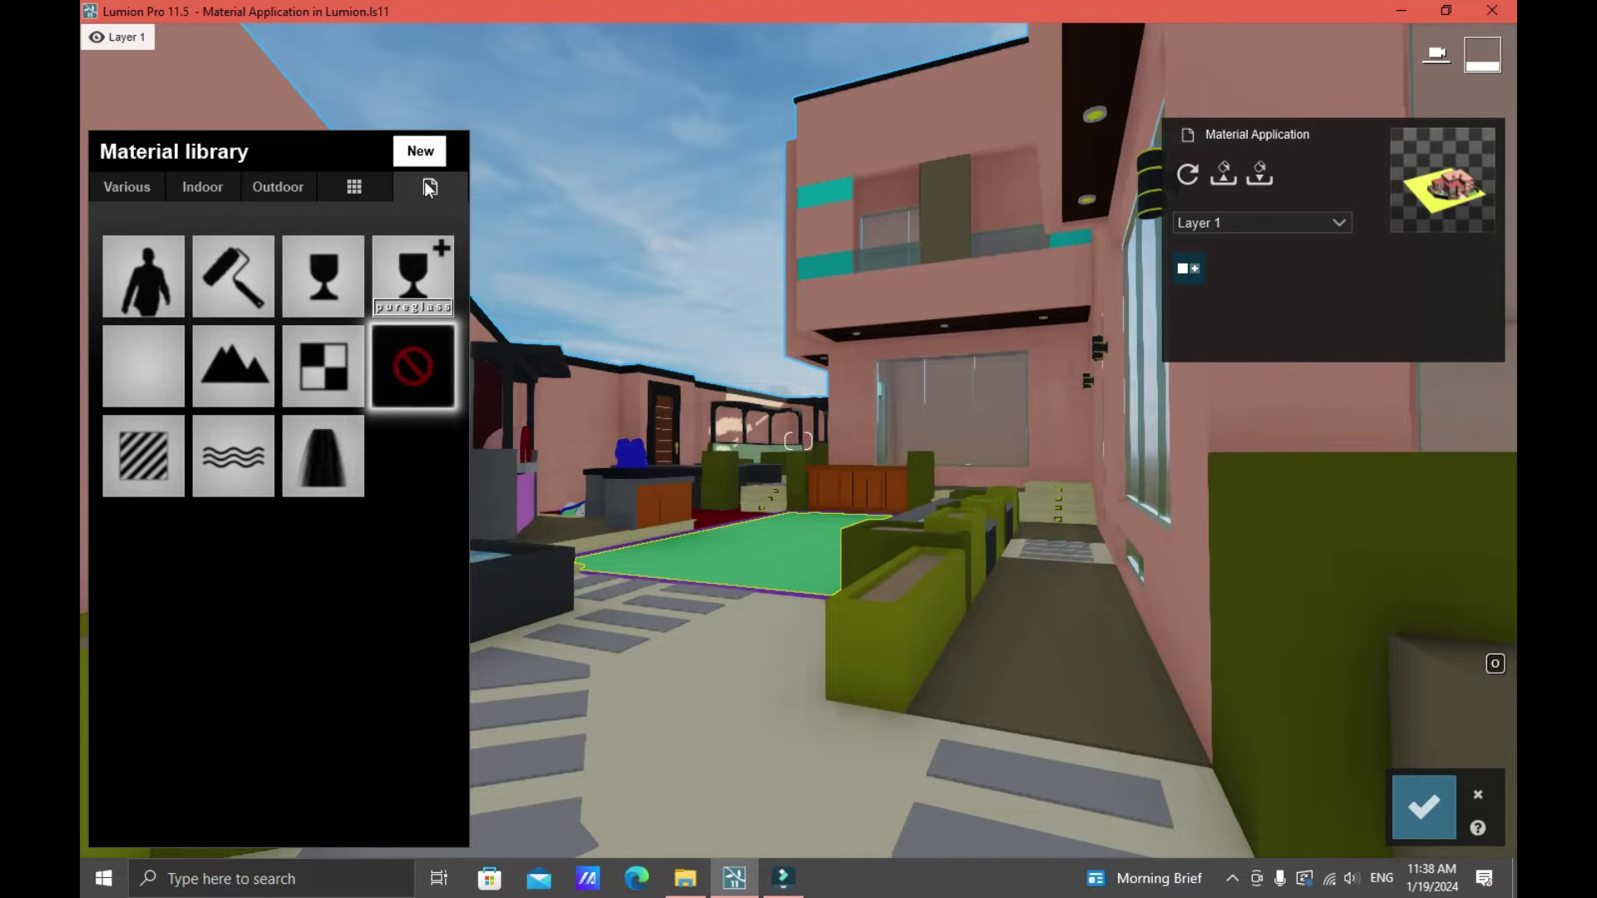
Step: Look through the material library's custom, outdoor, indoor and various categories
left_click(358, 187)
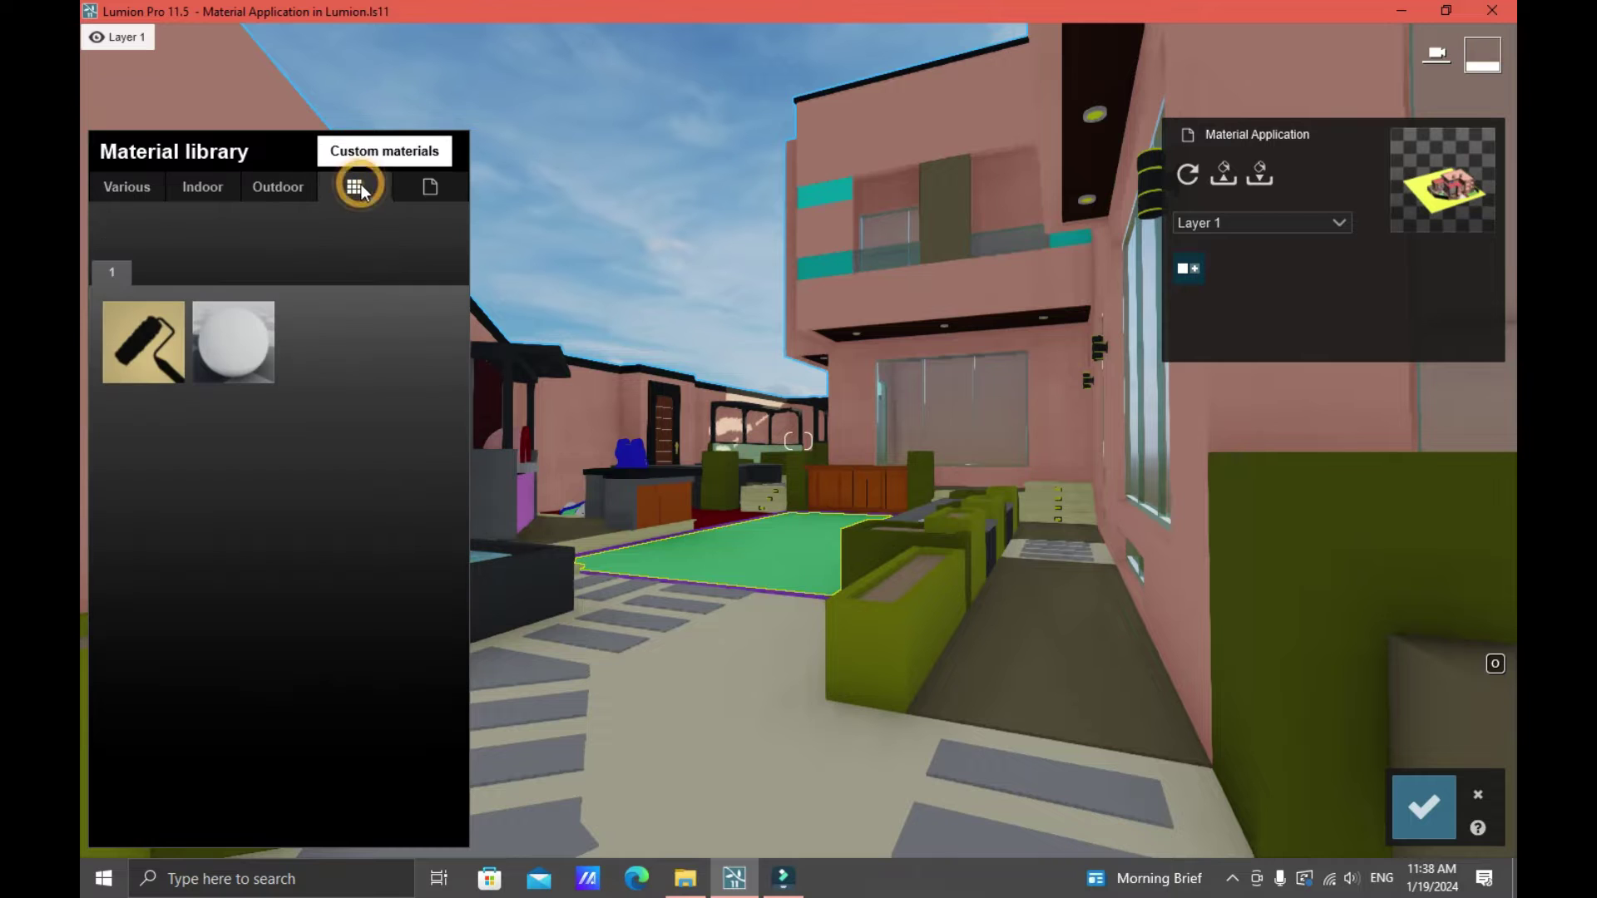
left_click(279, 188)
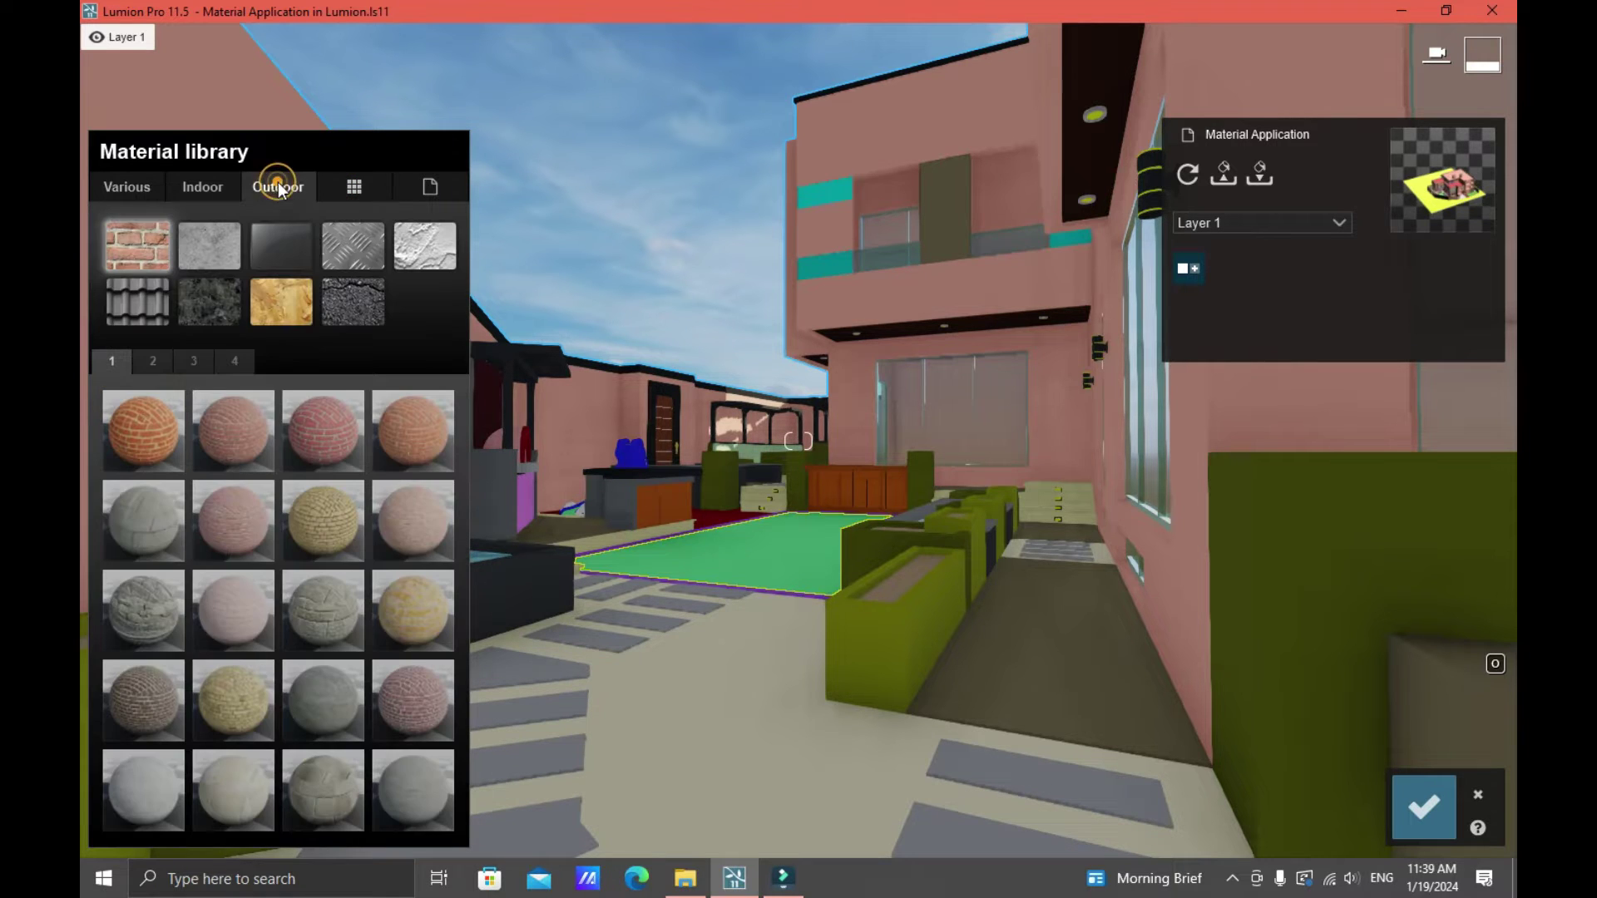
left_click(208, 188)
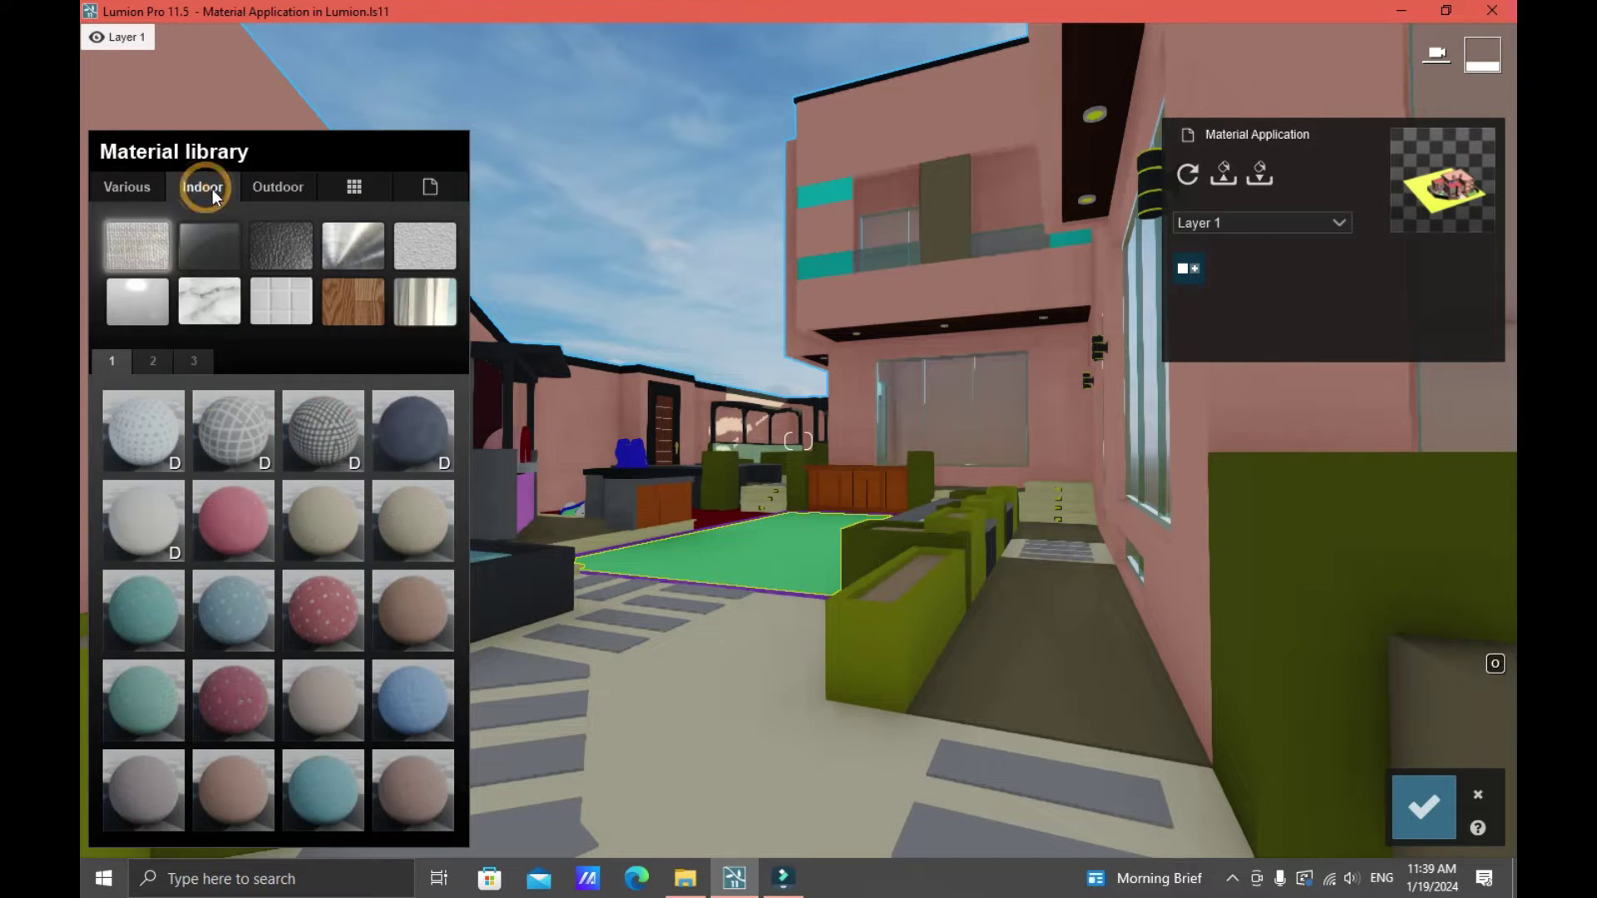
left_click(137, 187)
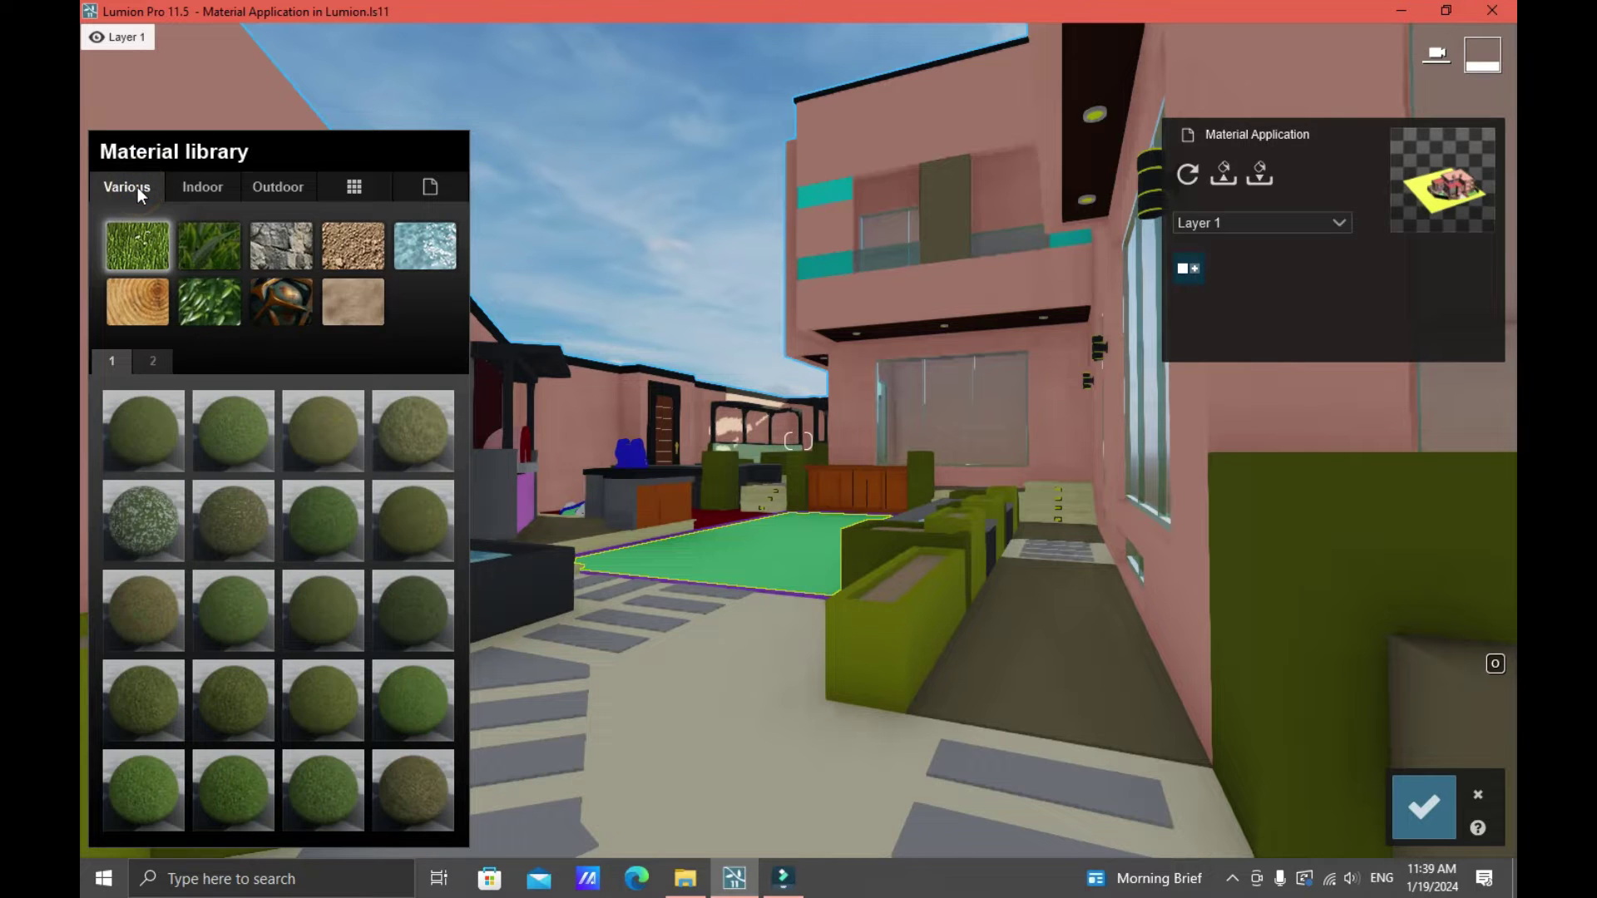
left_click(278, 188)
left_click(214, 186)
left_click(278, 187)
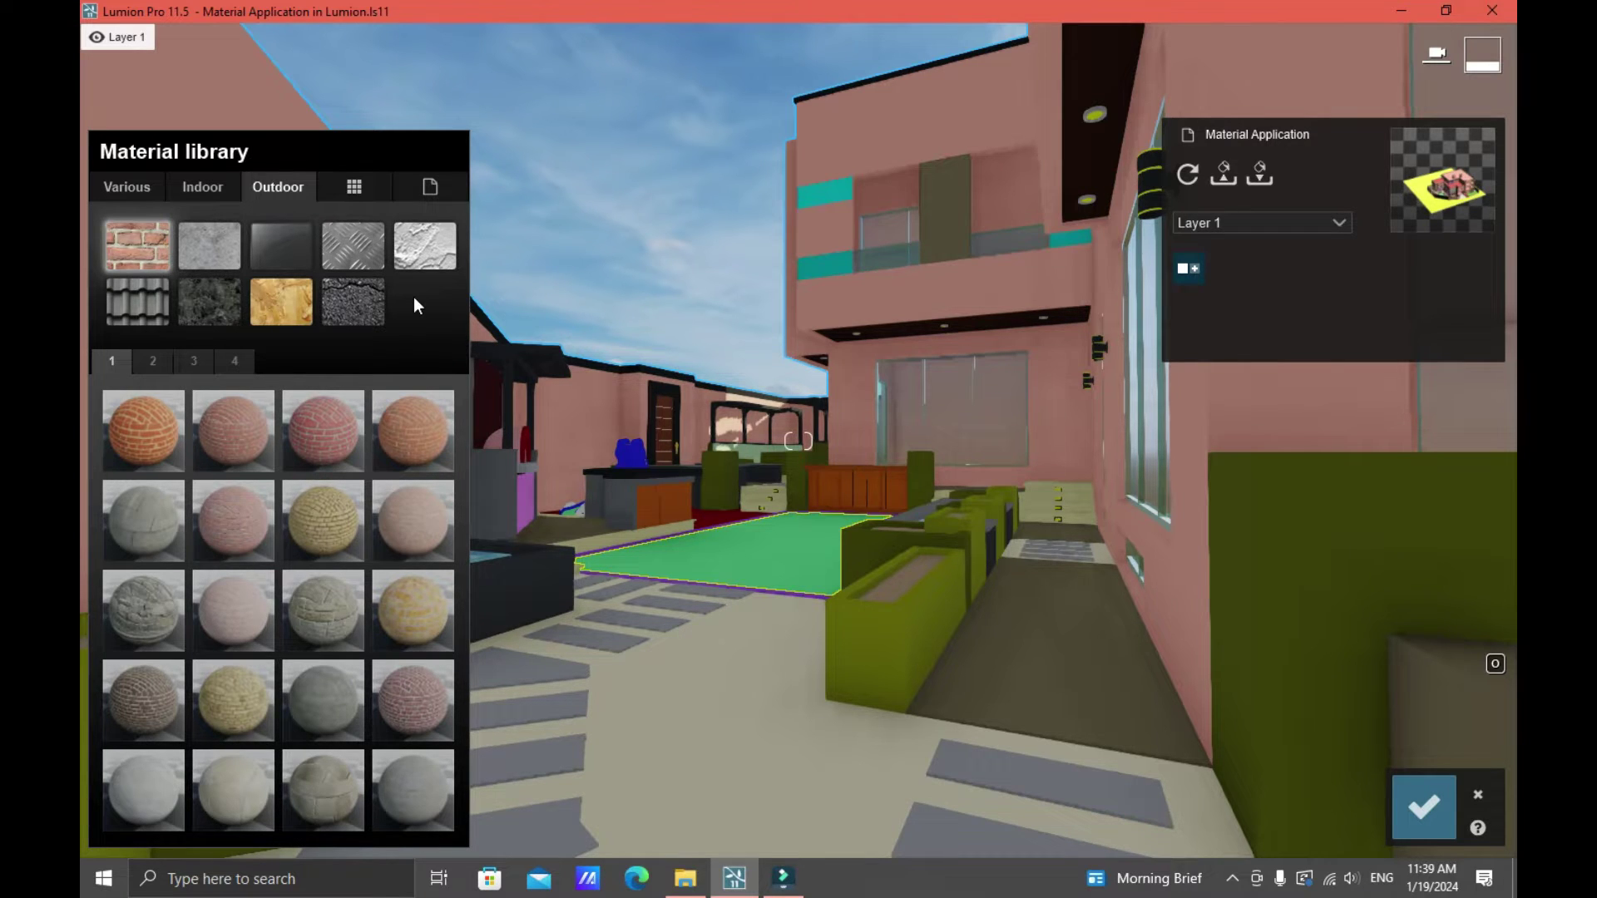
Step: Apply the Clean Cut Grass material from the 3D Grass category to the Green_carpet surface
left_click(125, 187)
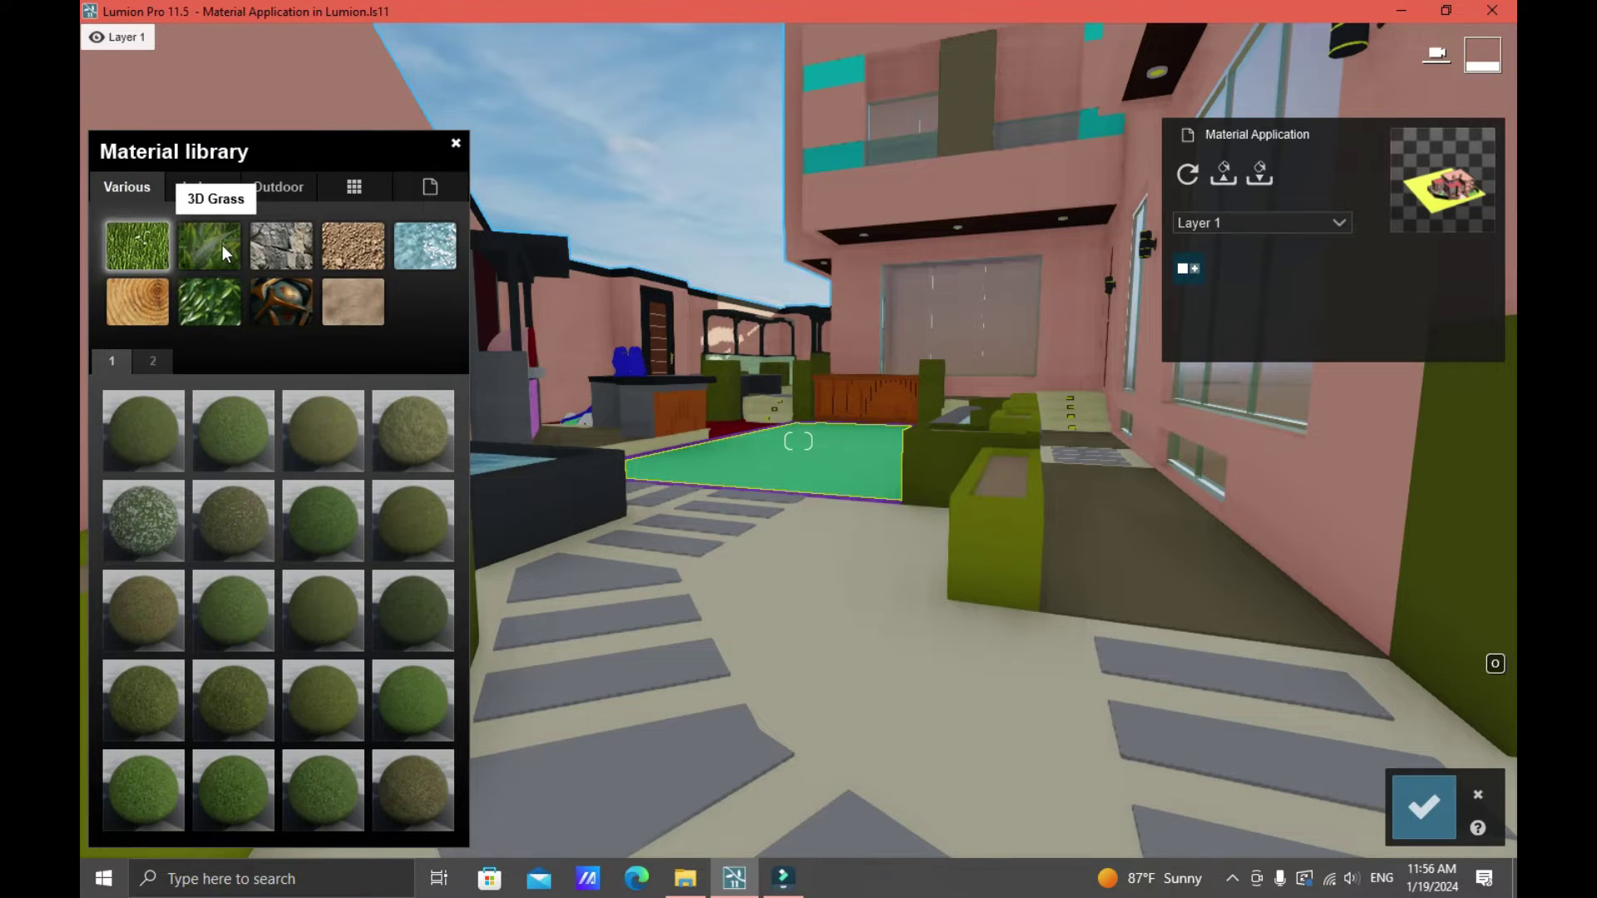
left_click(222, 247)
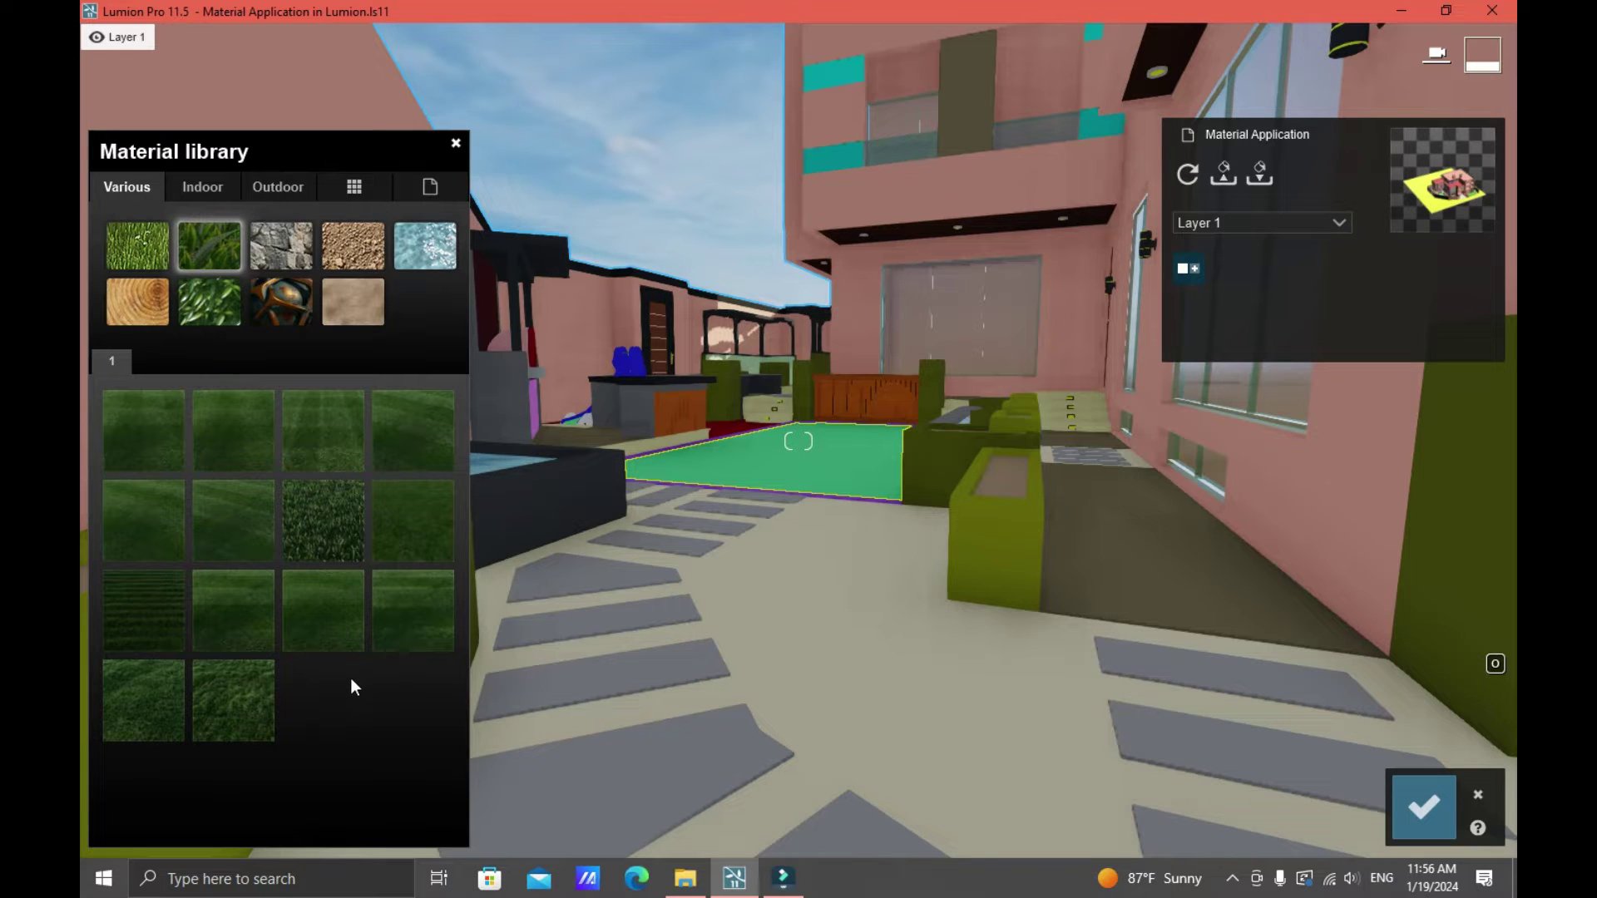
left_click(324, 530)
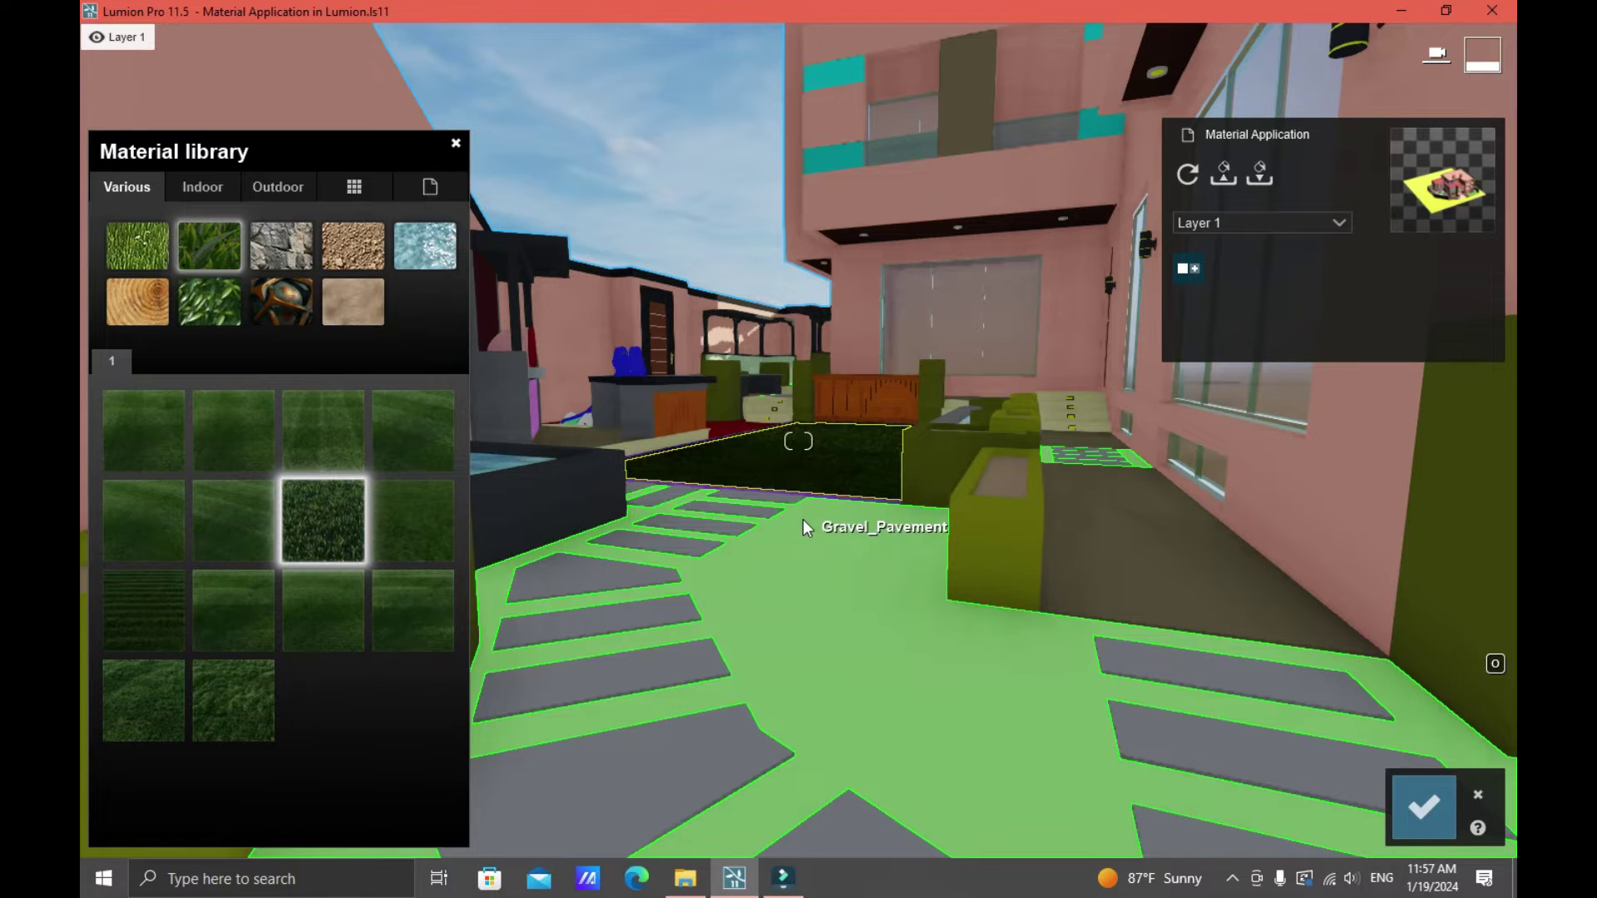
scroll(853, 509, "up", 3)
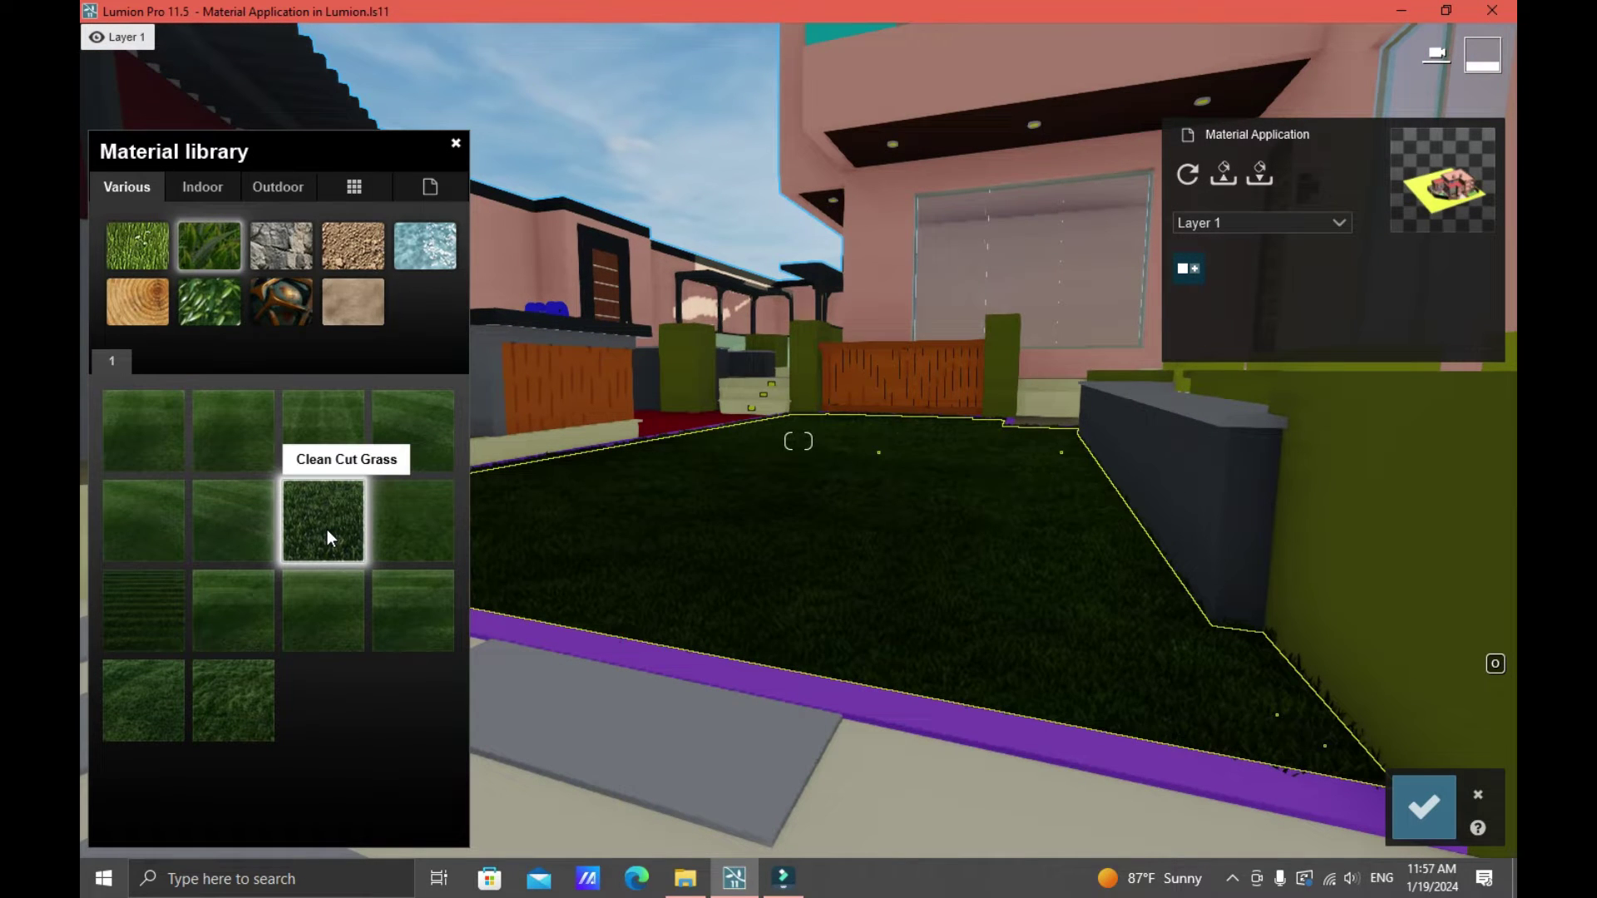
Step: Recolor the Clean Cut Grass to a brighter, more saturated green through its colorization setting
left_click(328, 530)
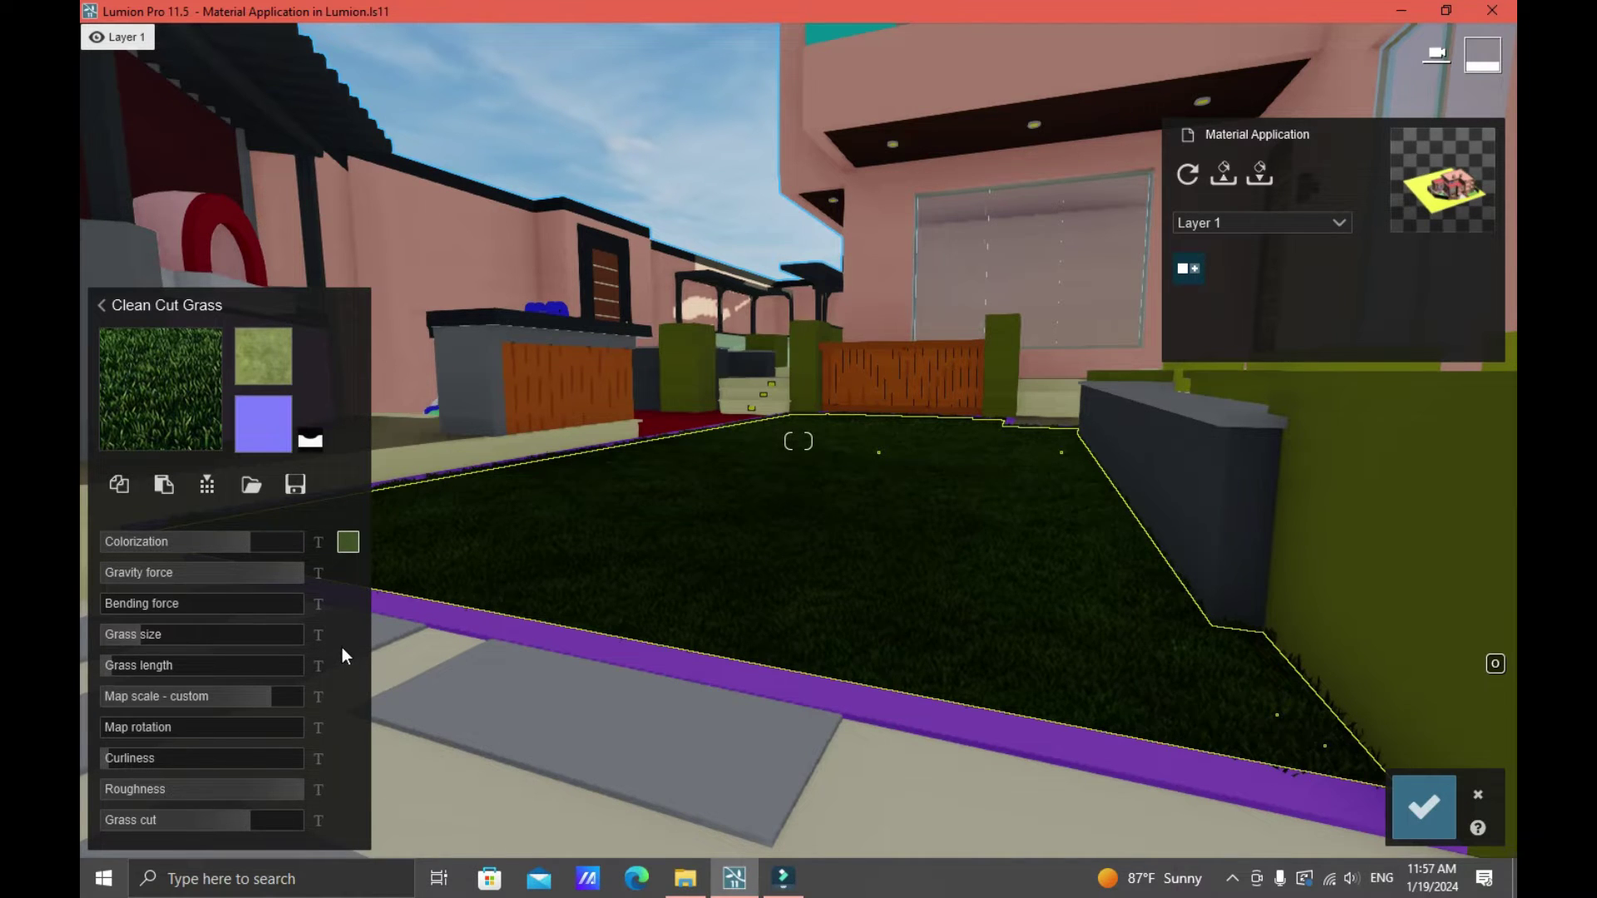
left_click(349, 543)
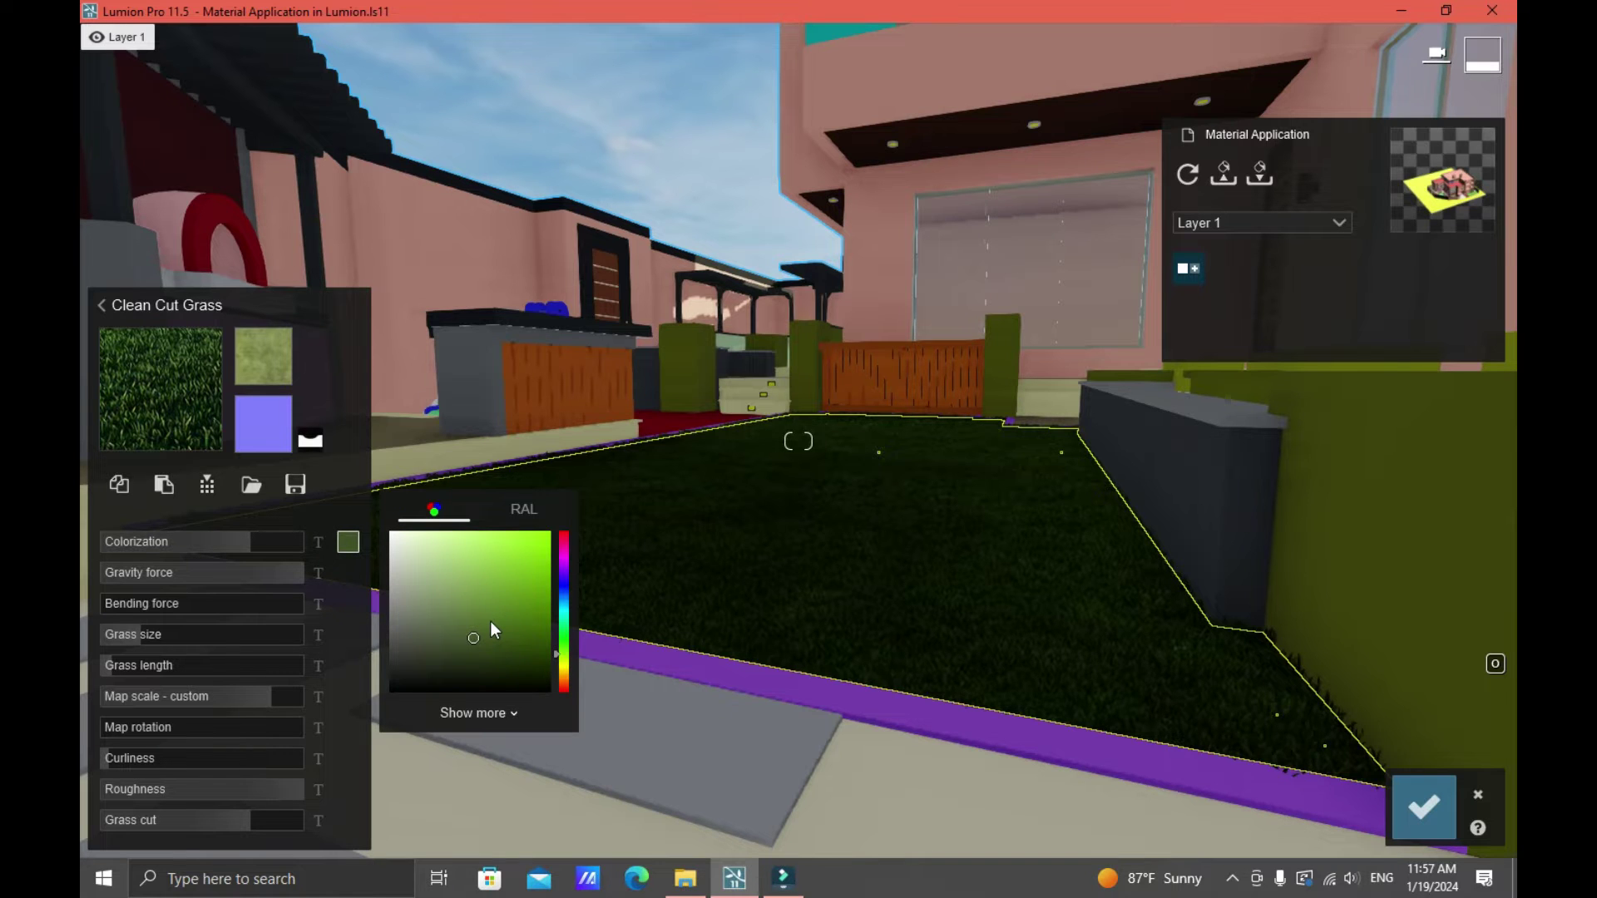
mouse_move(491, 622)
left_mouse_down()
mouse_move(474, 598)
mouse_move(496, 618)
mouse_move(529, 606)
mouse_move(516, 597)
left_mouse_up()
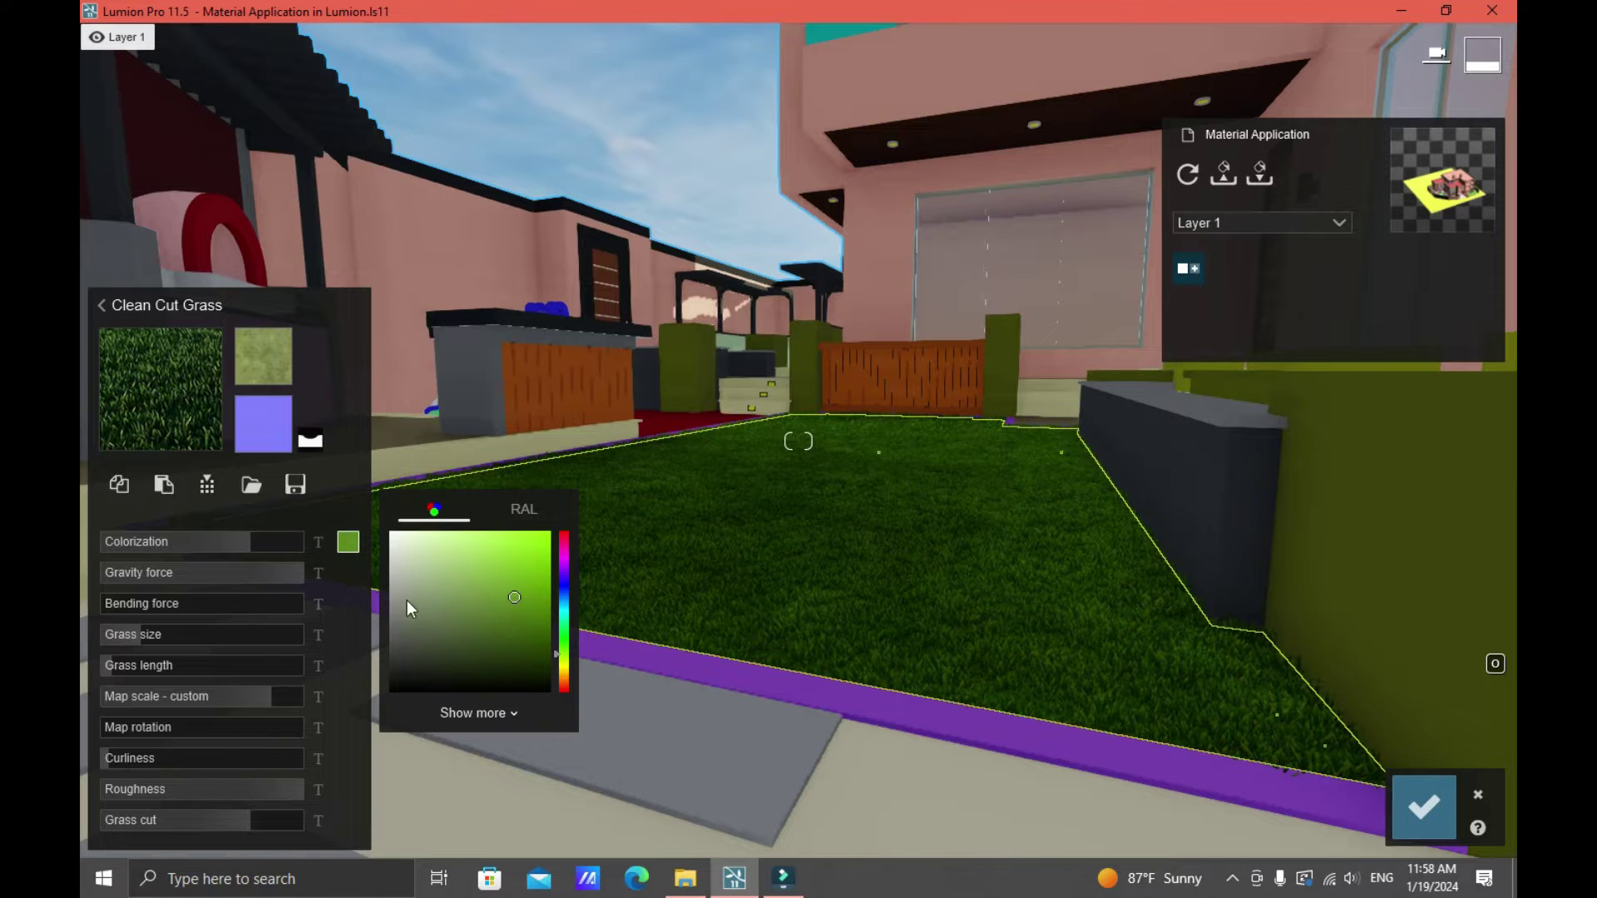
left_click(342, 592)
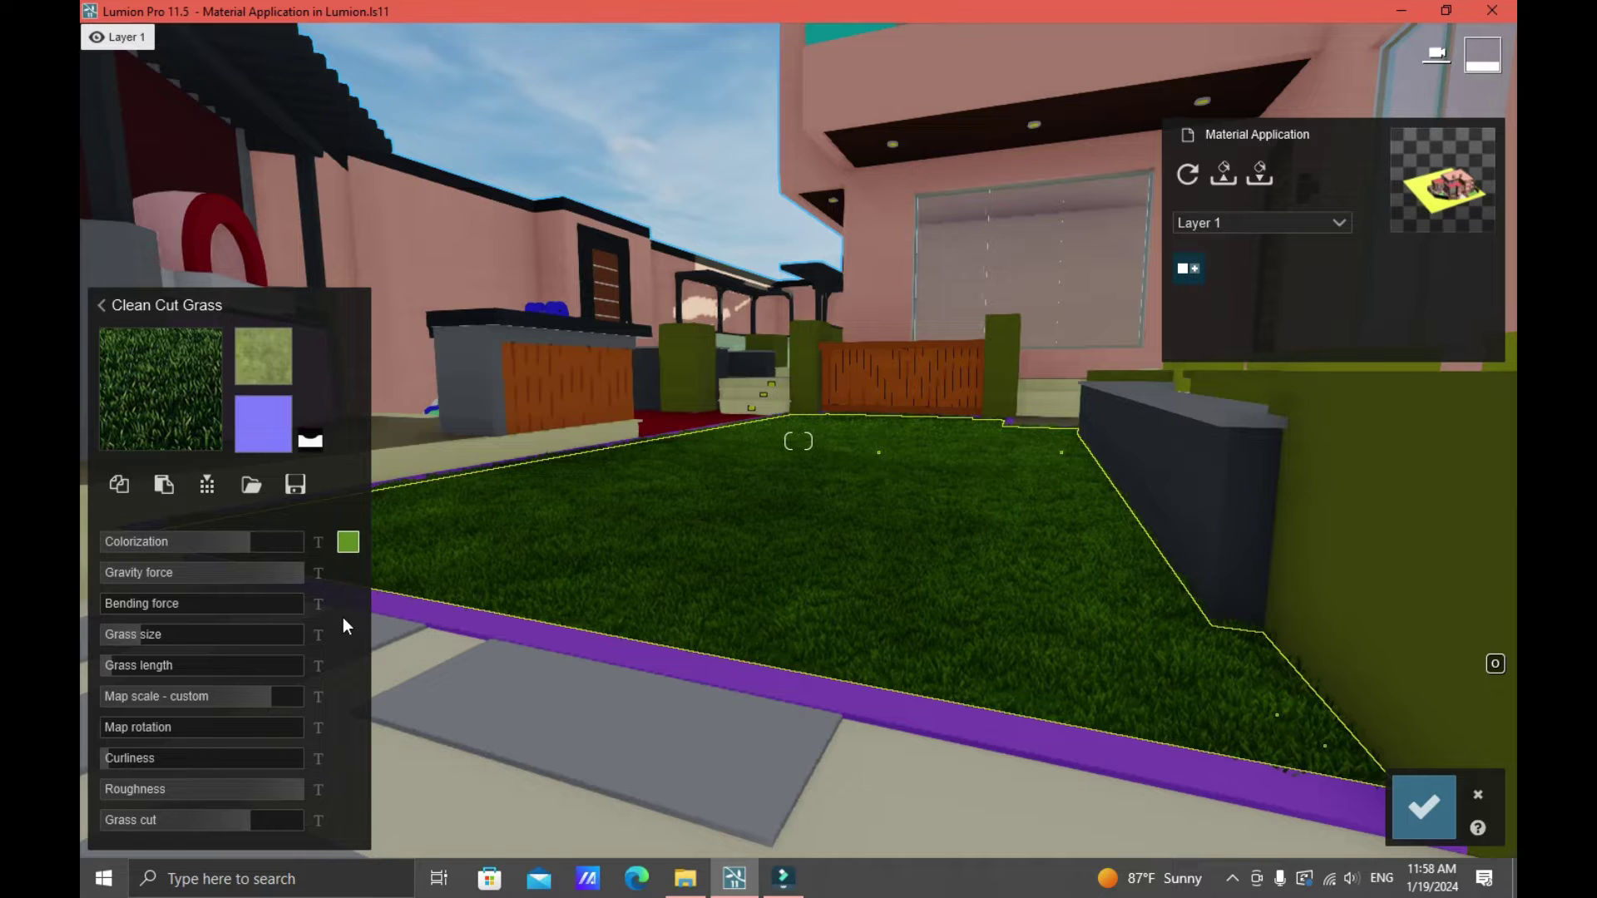
Step: Set the grass size to 0.4, increase the grass length to about a third of its range, and save the material changes
mouse_move(147, 638)
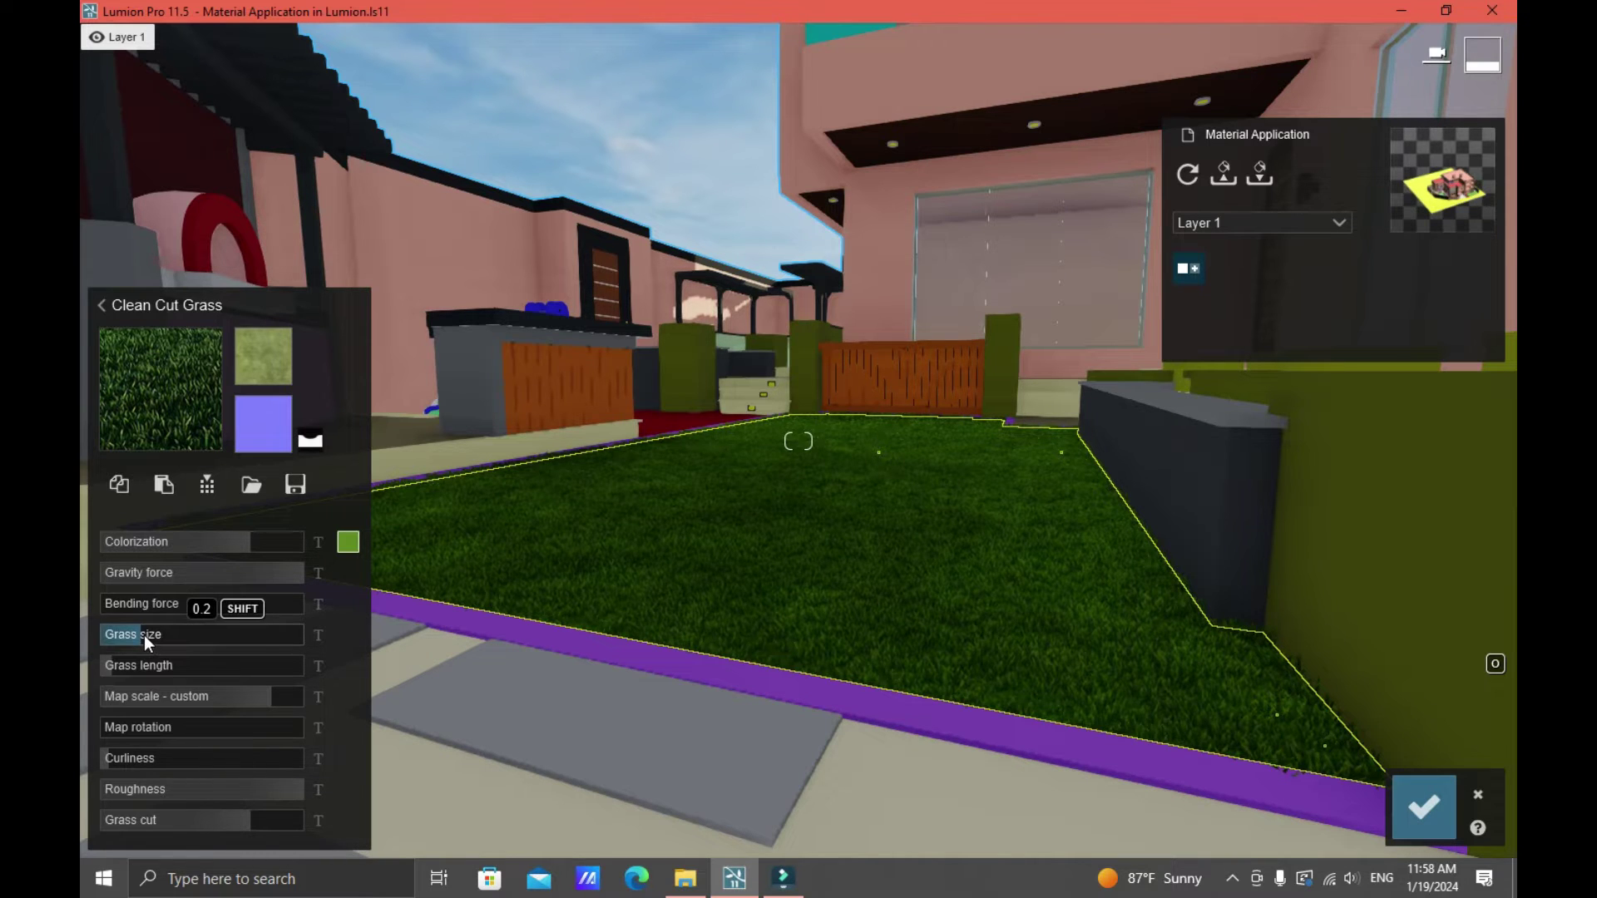
left_click(143, 636)
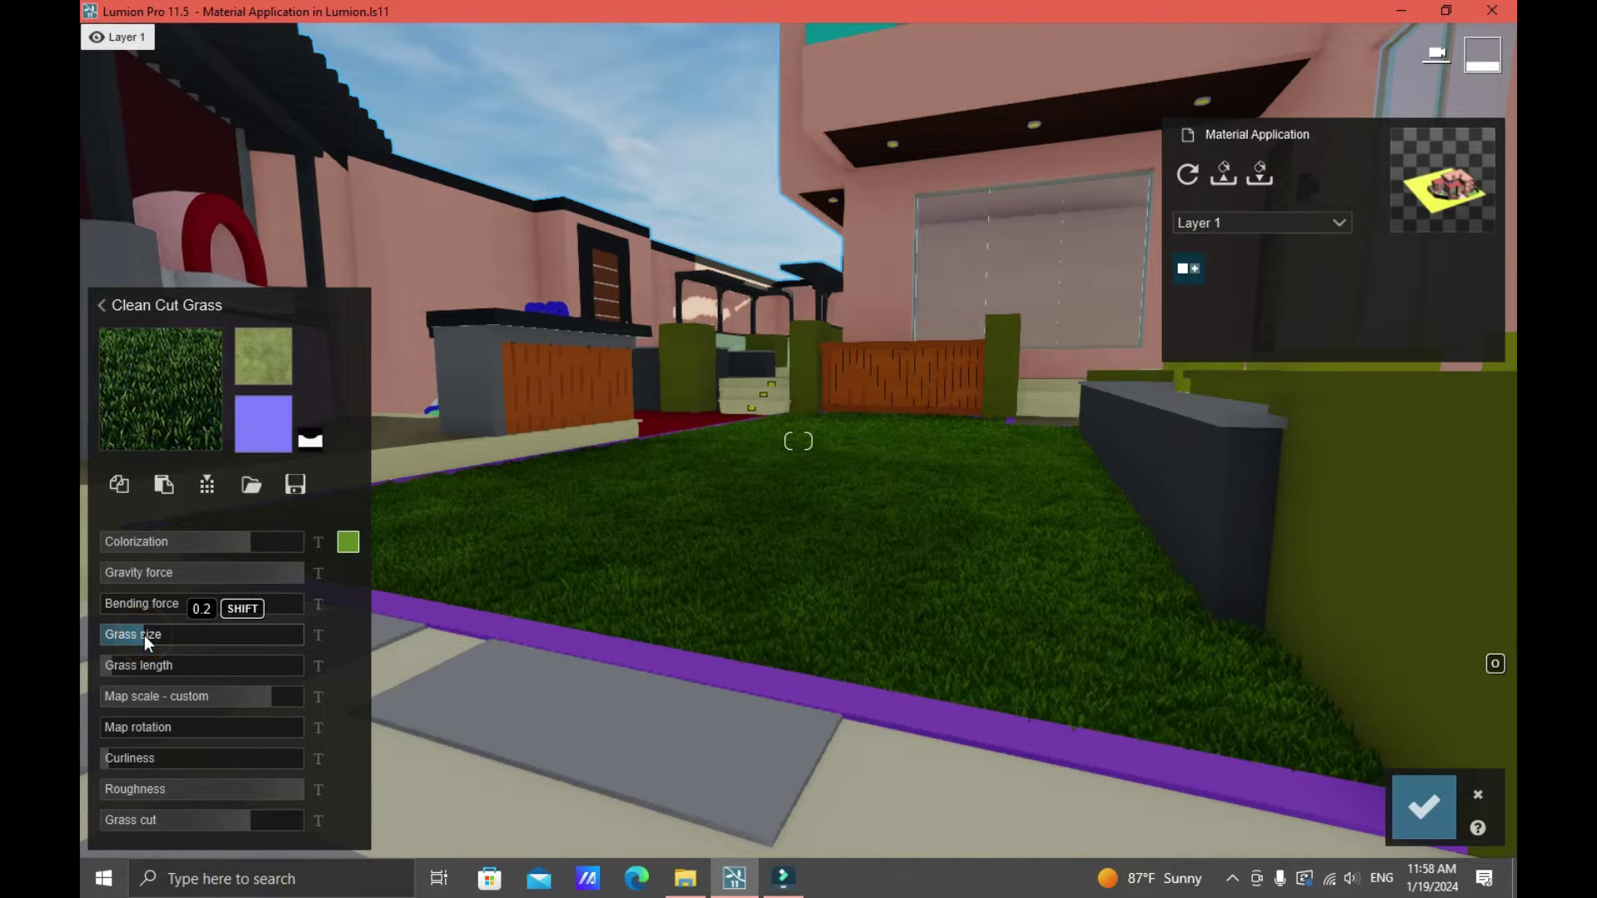
left_click_drag(143, 635, 188, 632)
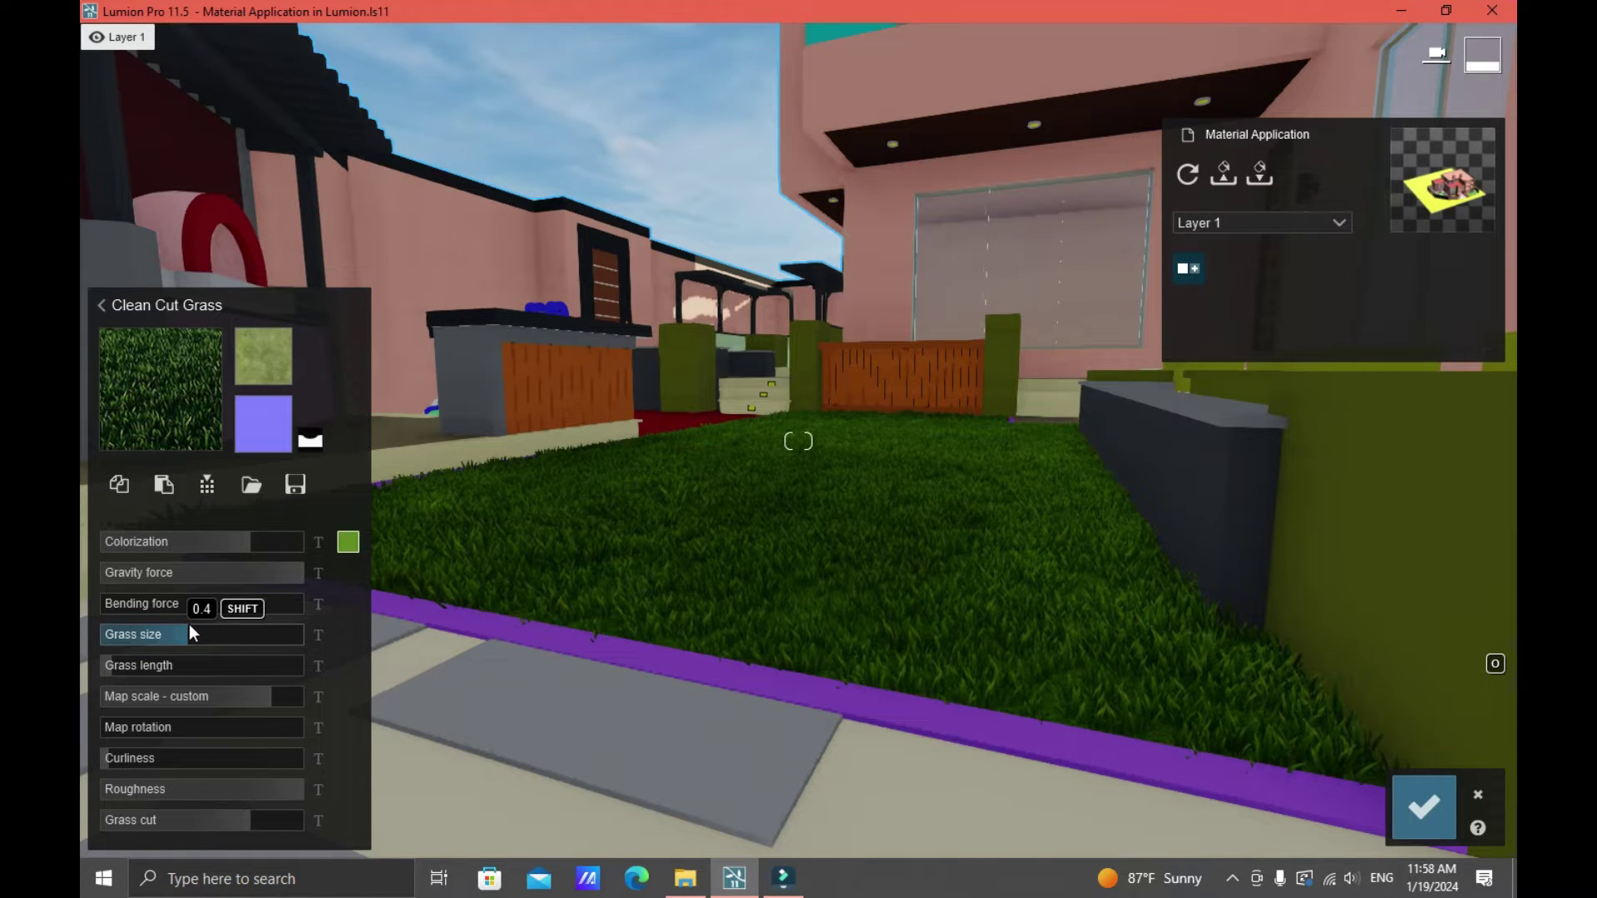
left_click_drag(117, 666, 175, 662)
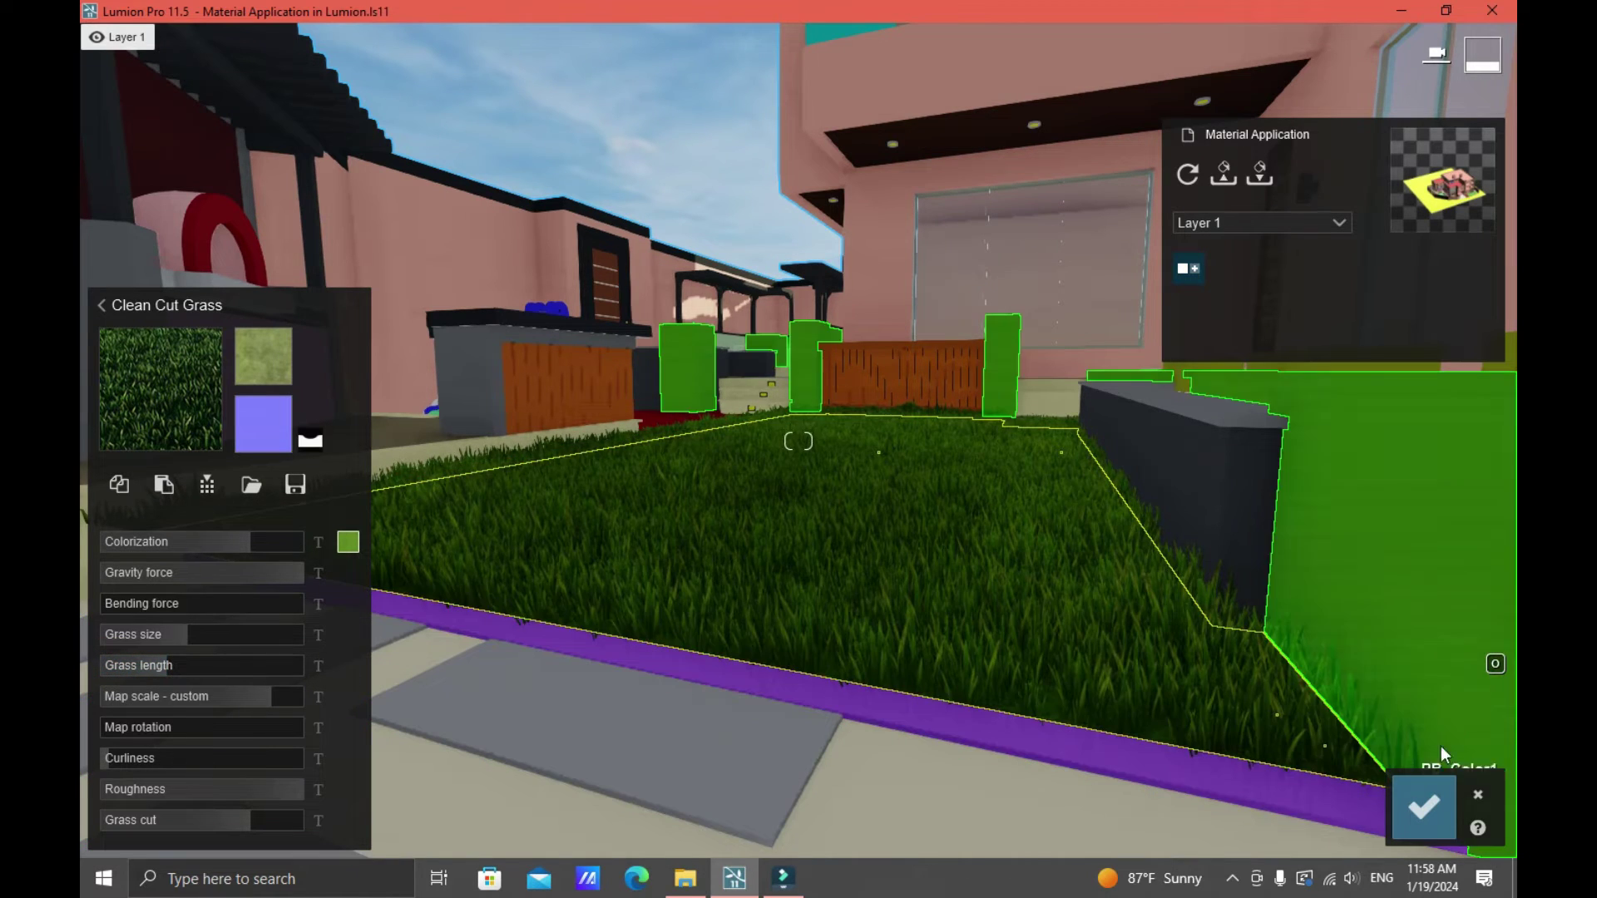
left_click(1418, 808)
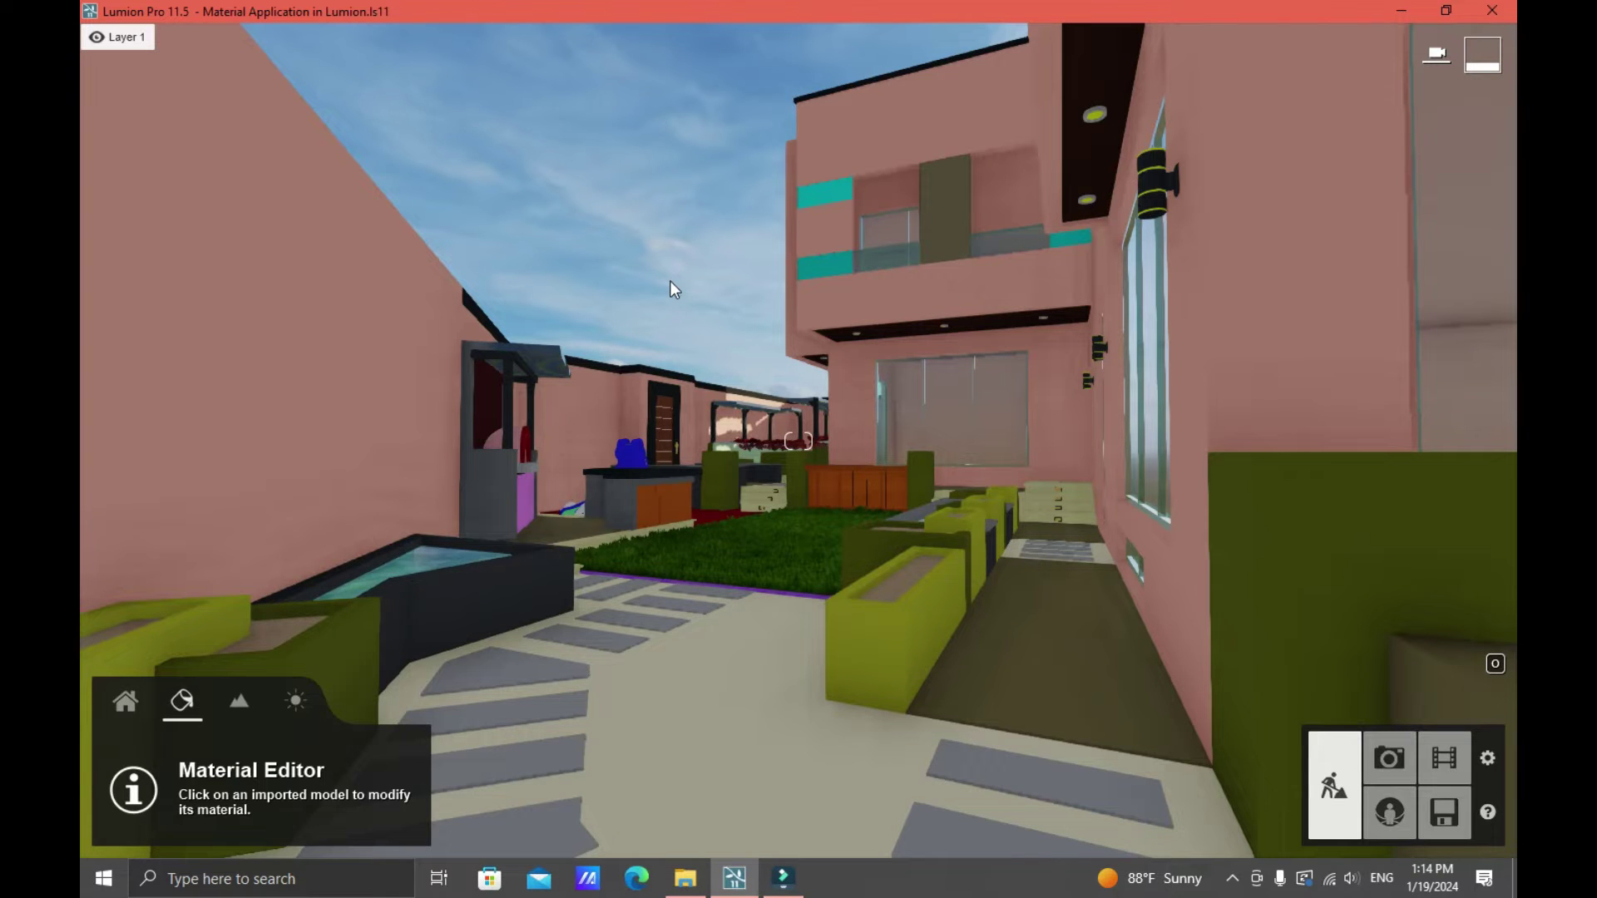
Step: Apply the outdoor brick material Polii Bricks IndustrialPastoralRed 001, which uses displacement mapping, to the light green planter boxes along the walkway
left_click(869, 642)
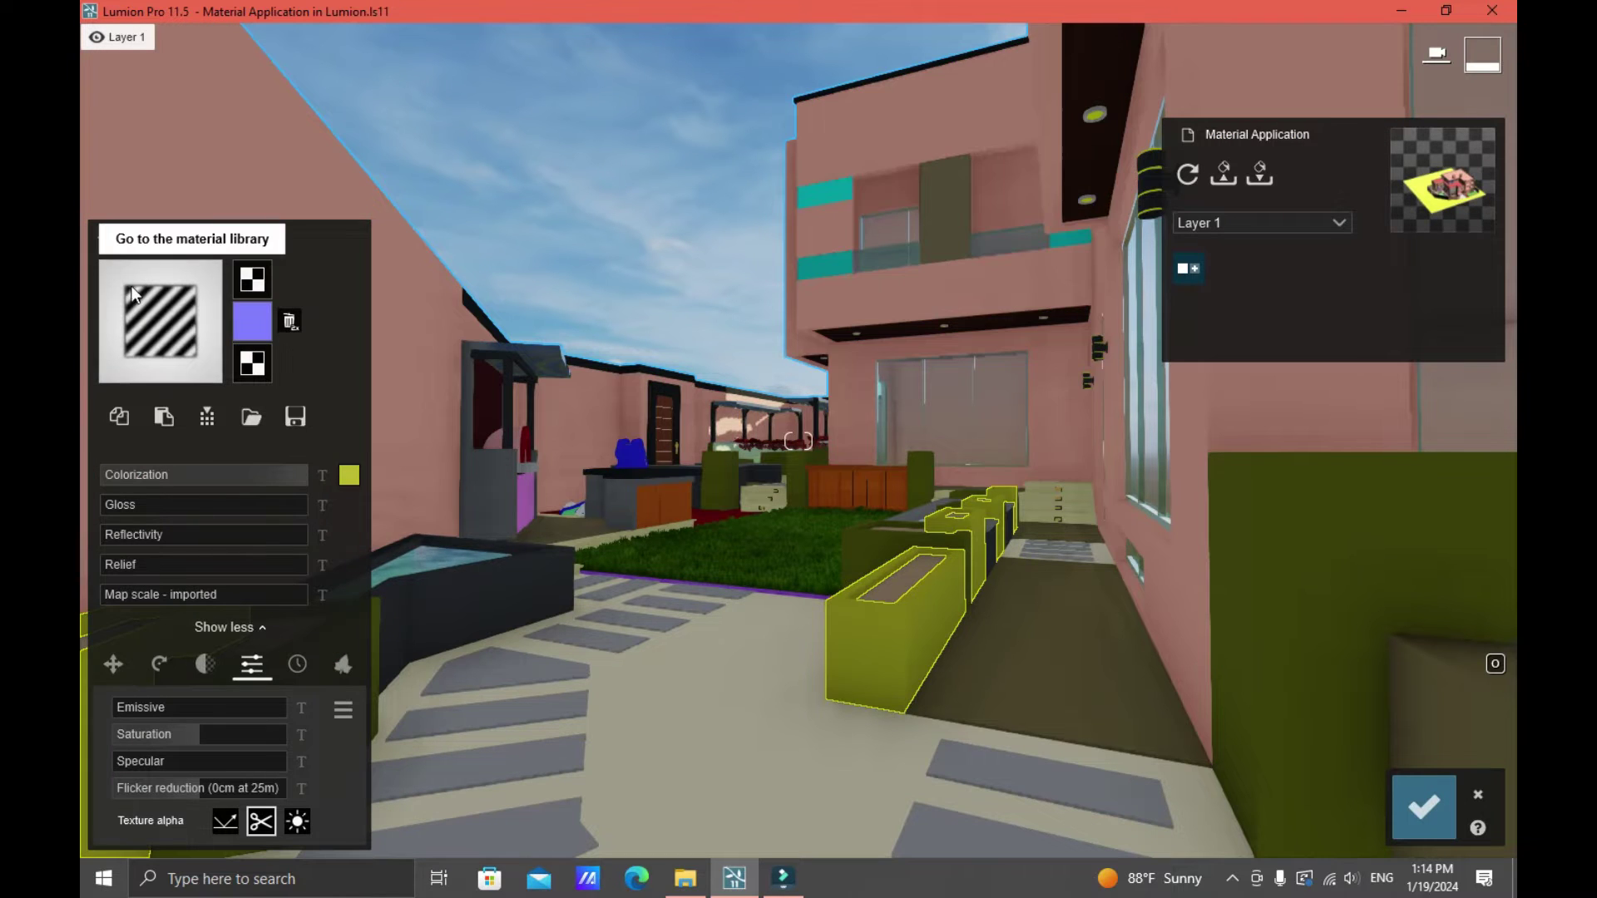
left_click(99, 234)
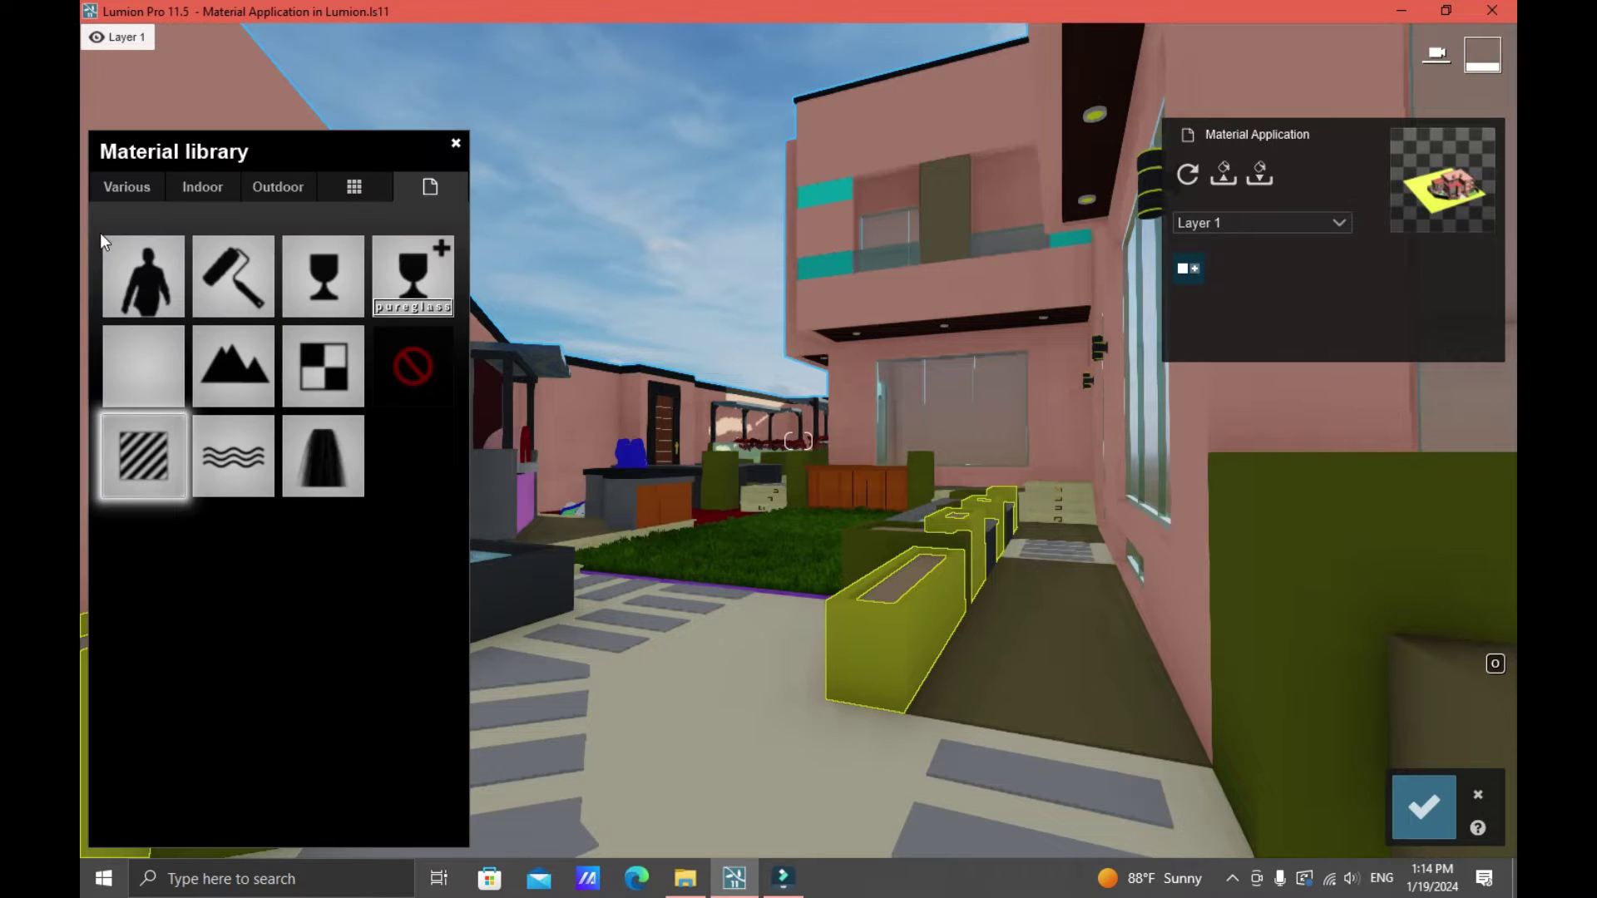
left_click(281, 183)
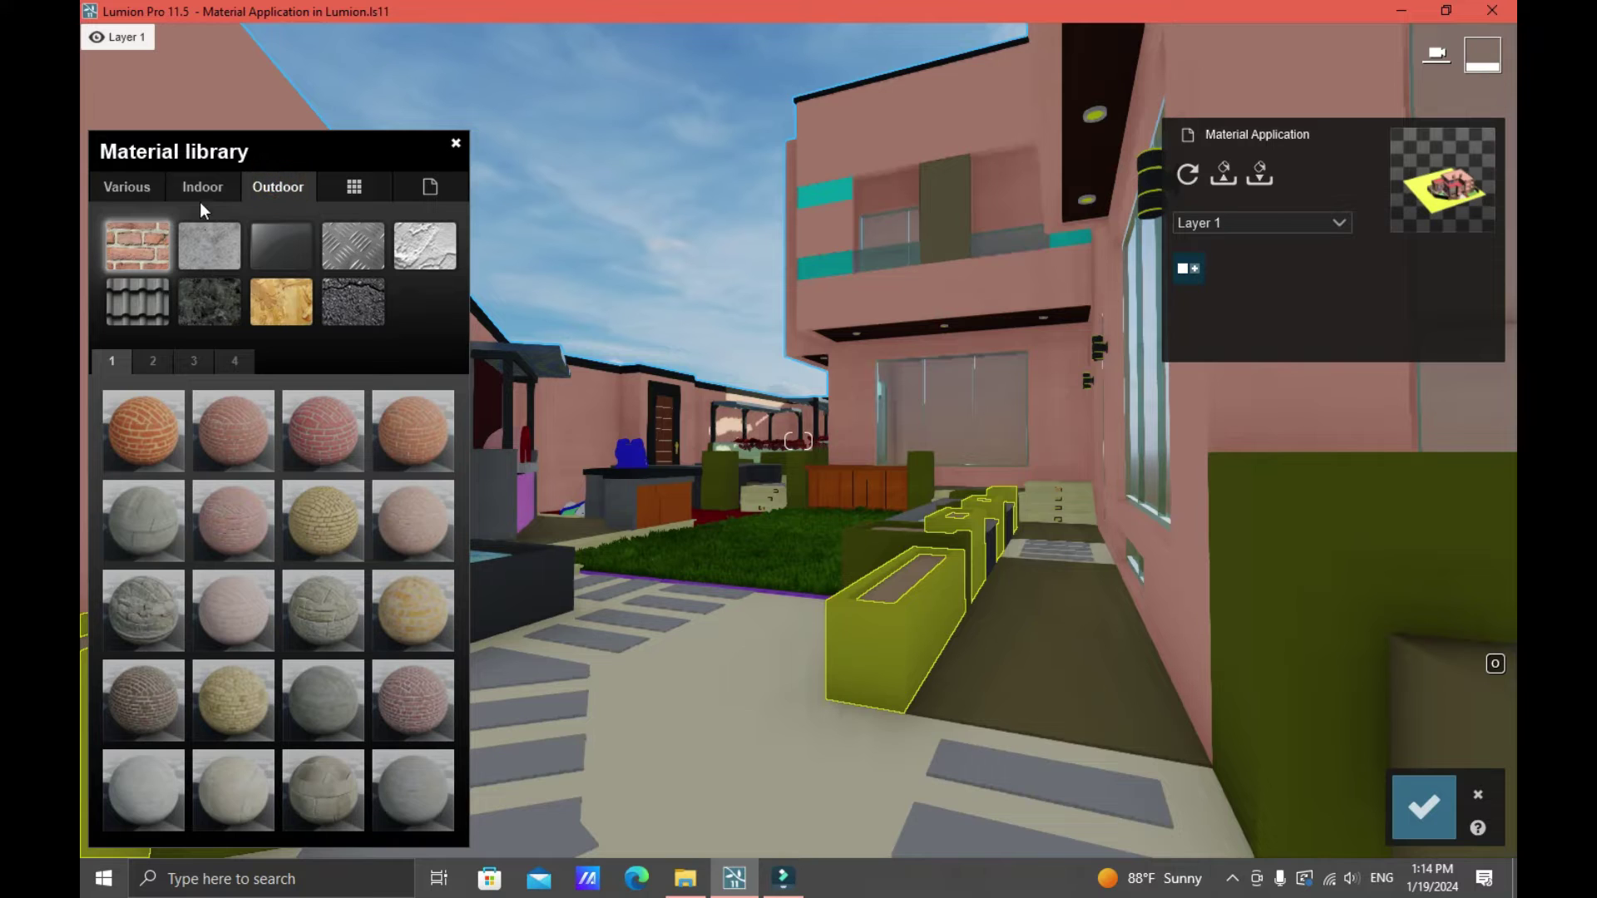
left_click(143, 267)
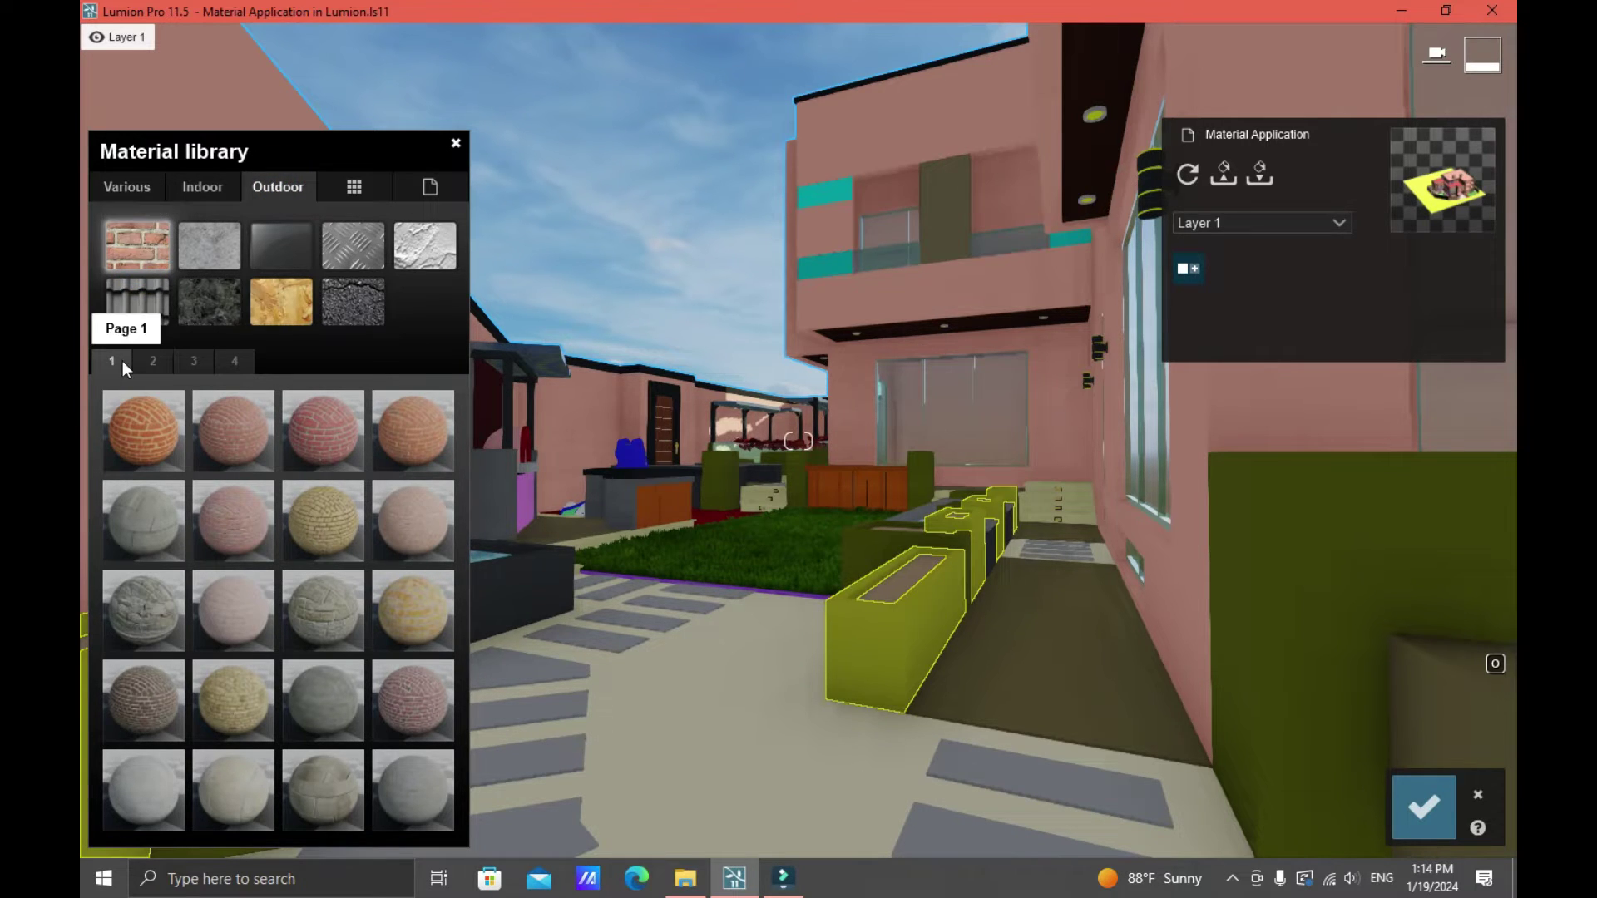
left_click(150, 359)
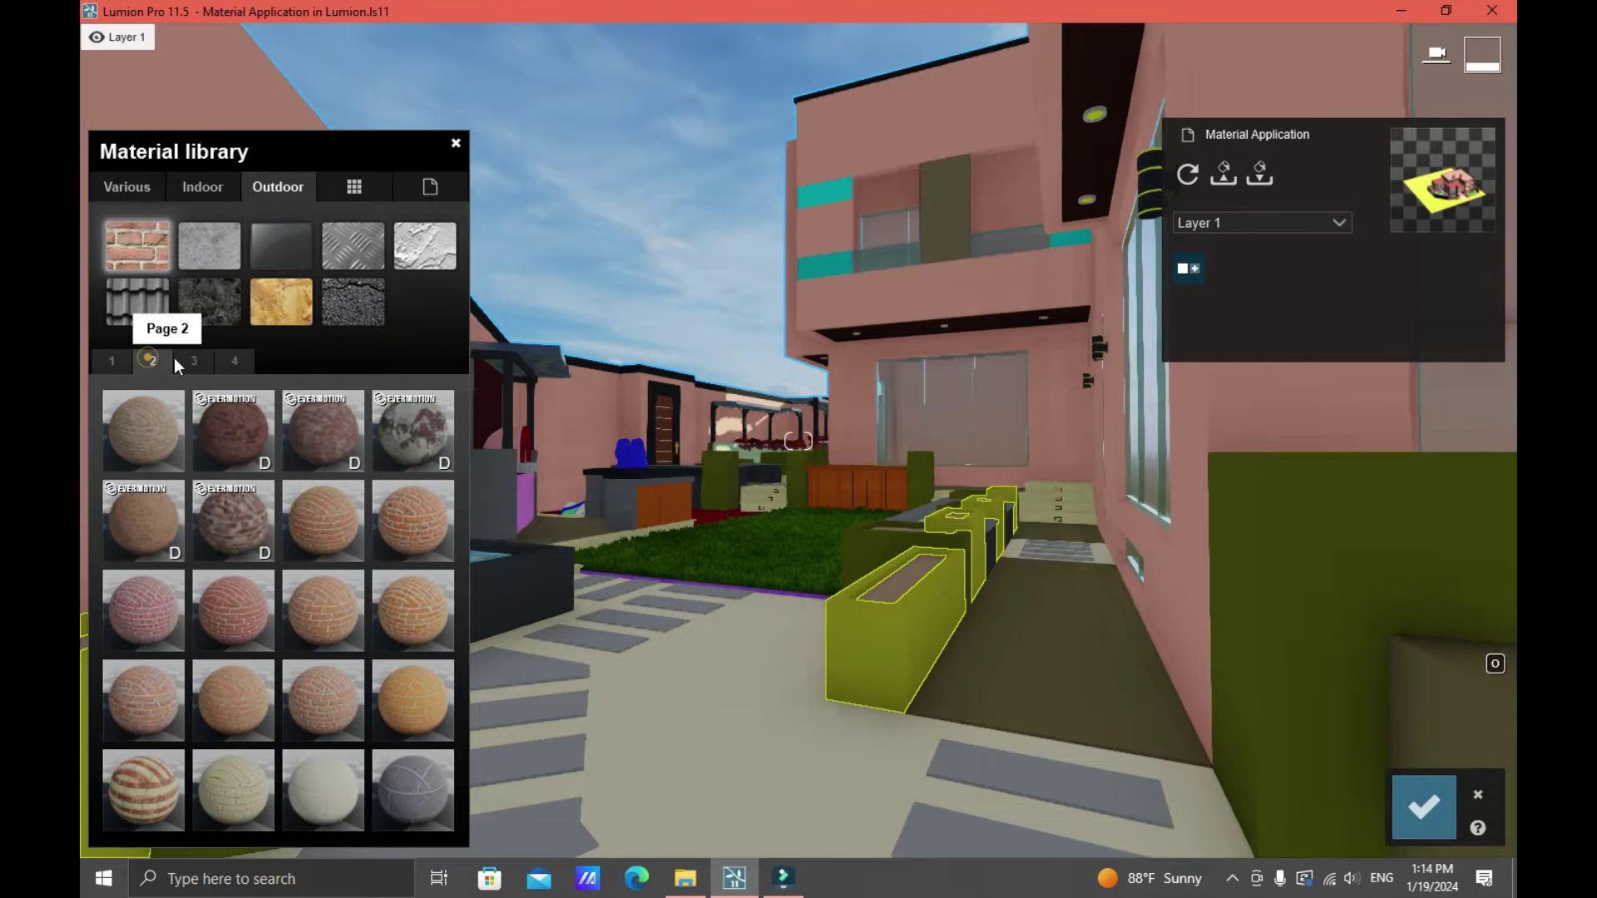
left_click(196, 358)
left_click(229, 359)
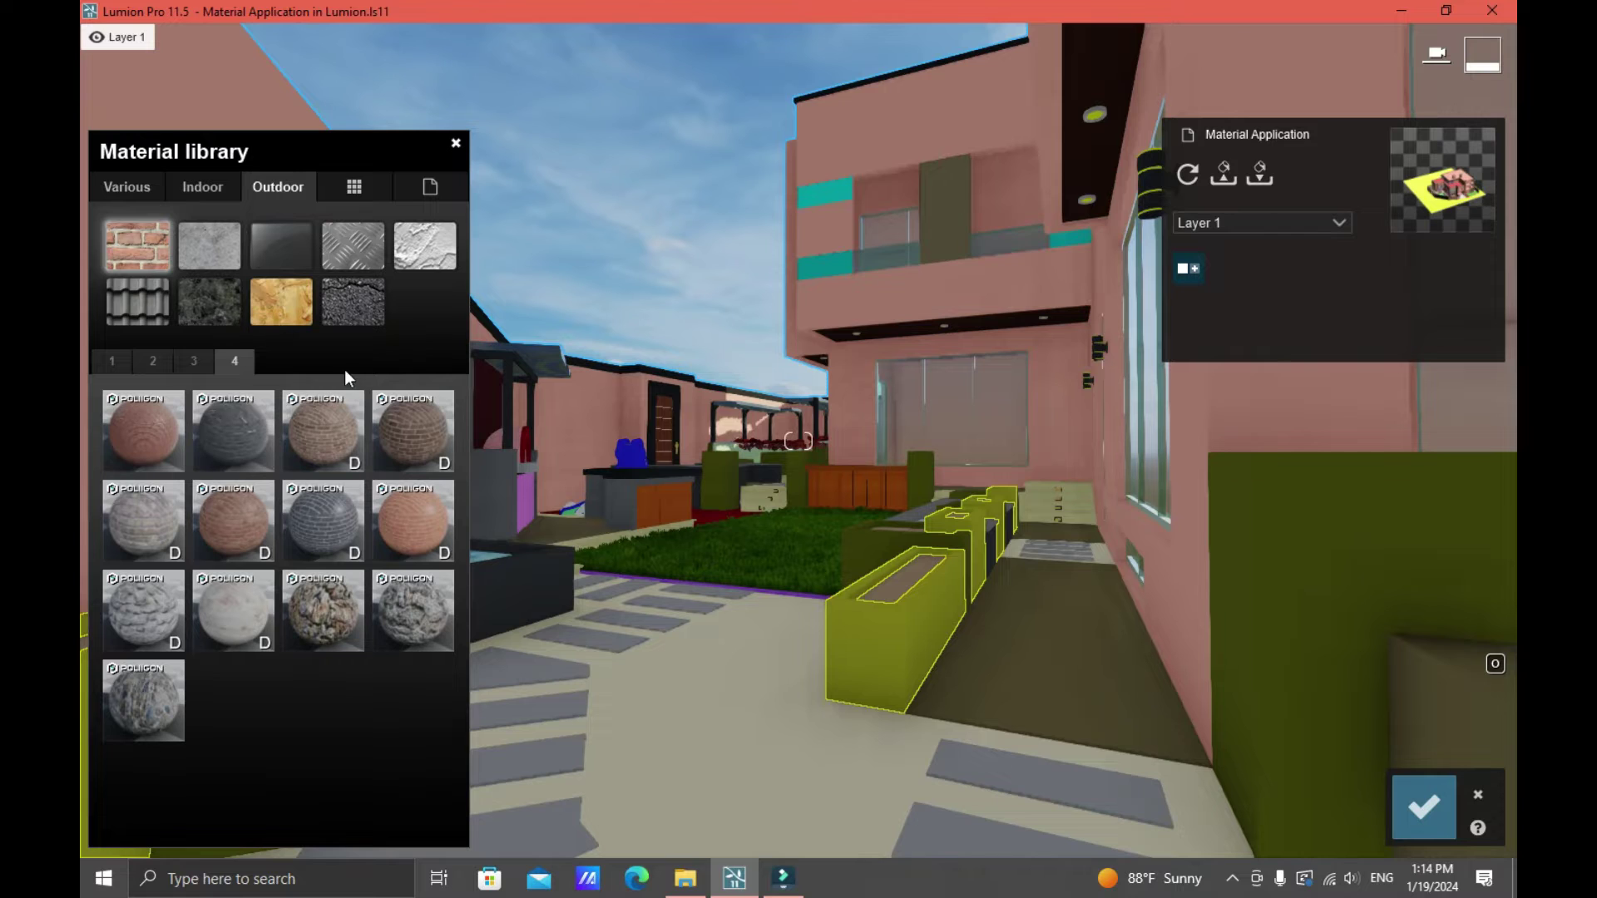
mouse_move(353, 466)
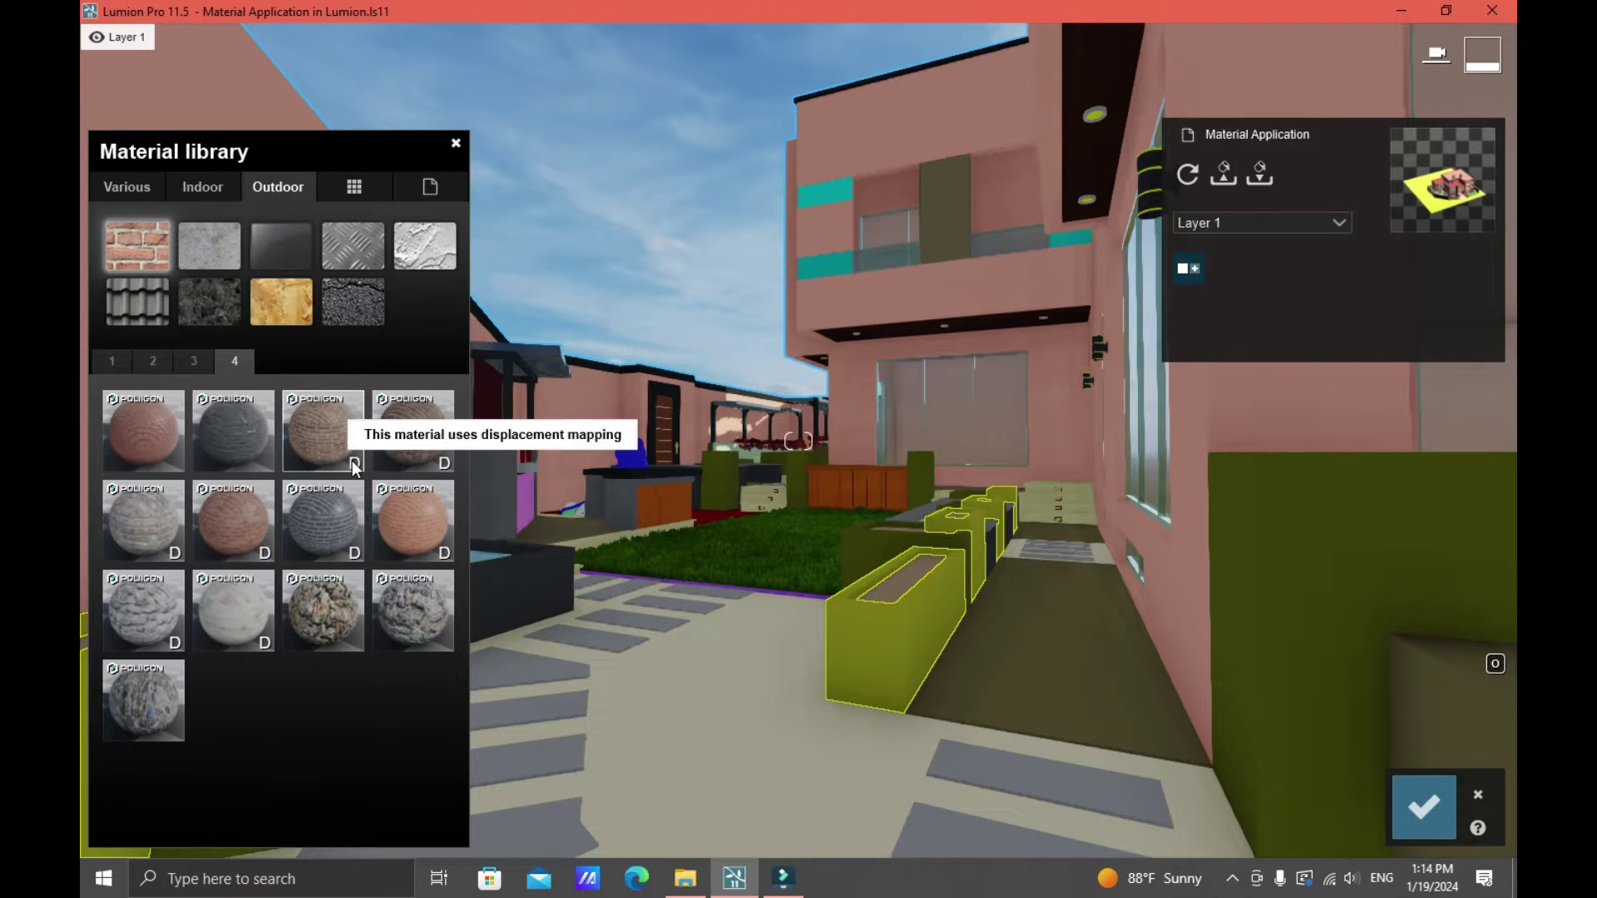
left_click(237, 537)
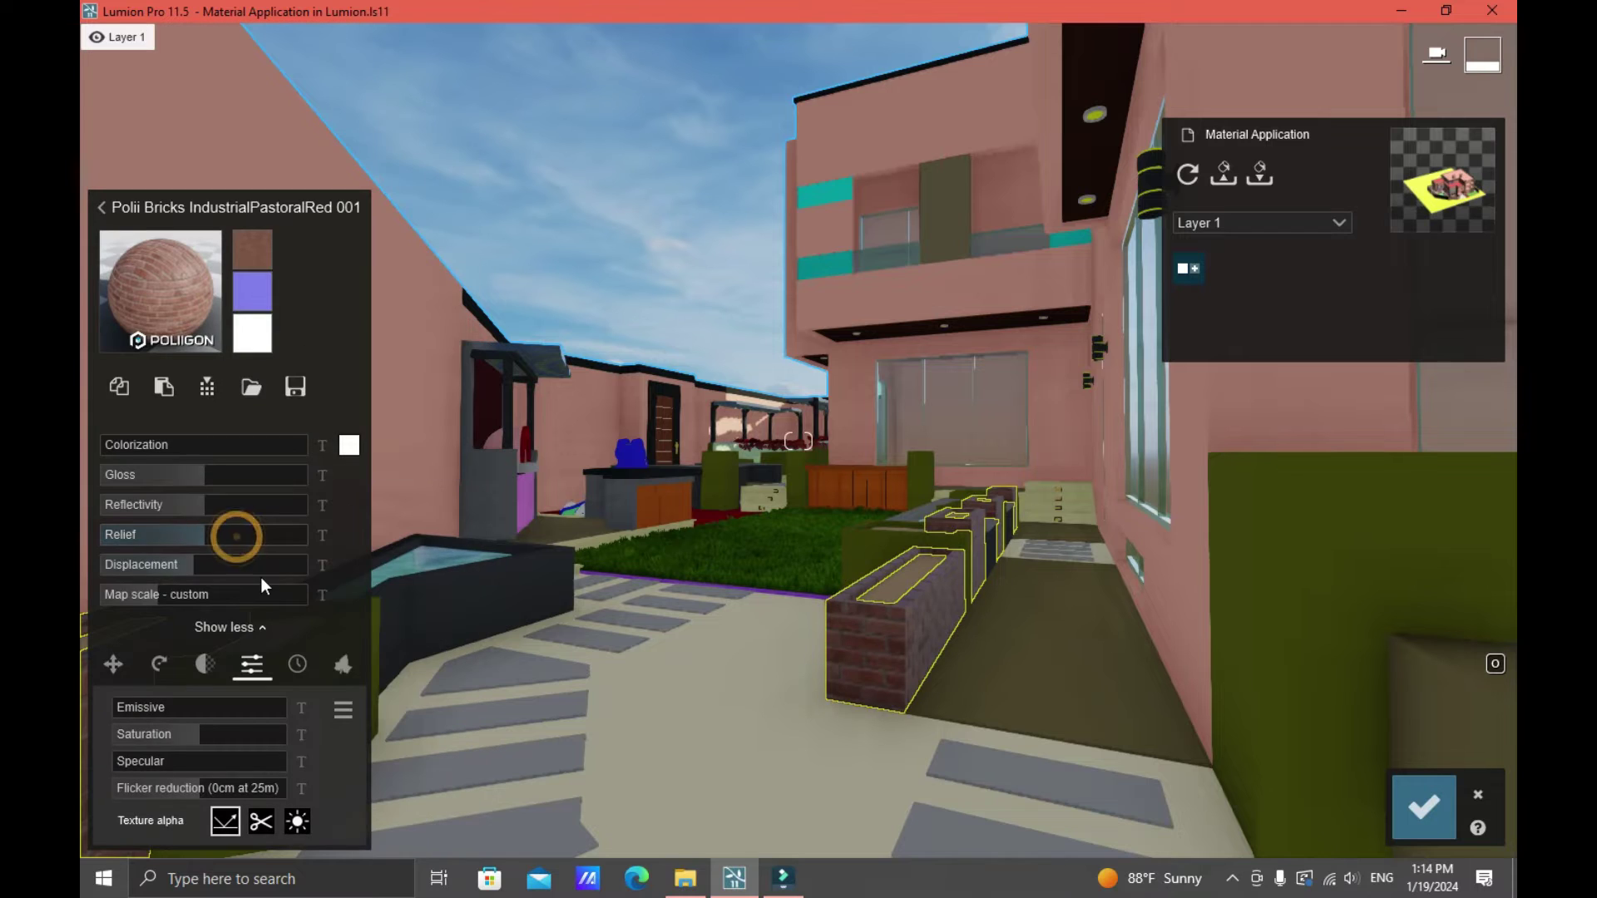
mouse_move(197, 564)
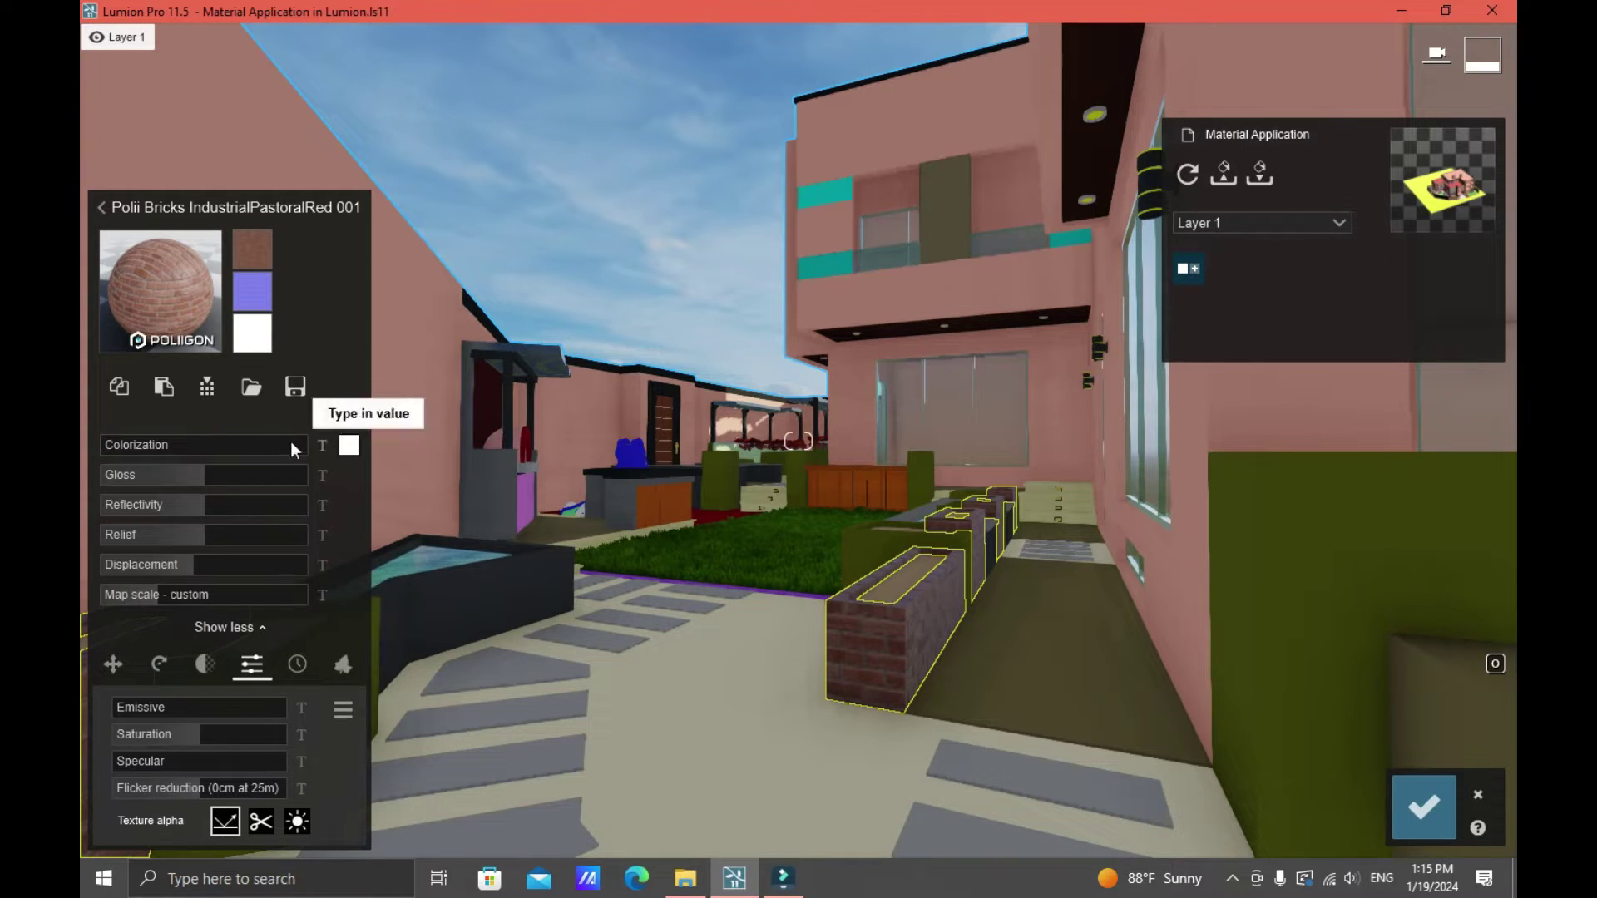
mouse_move(157, 456)
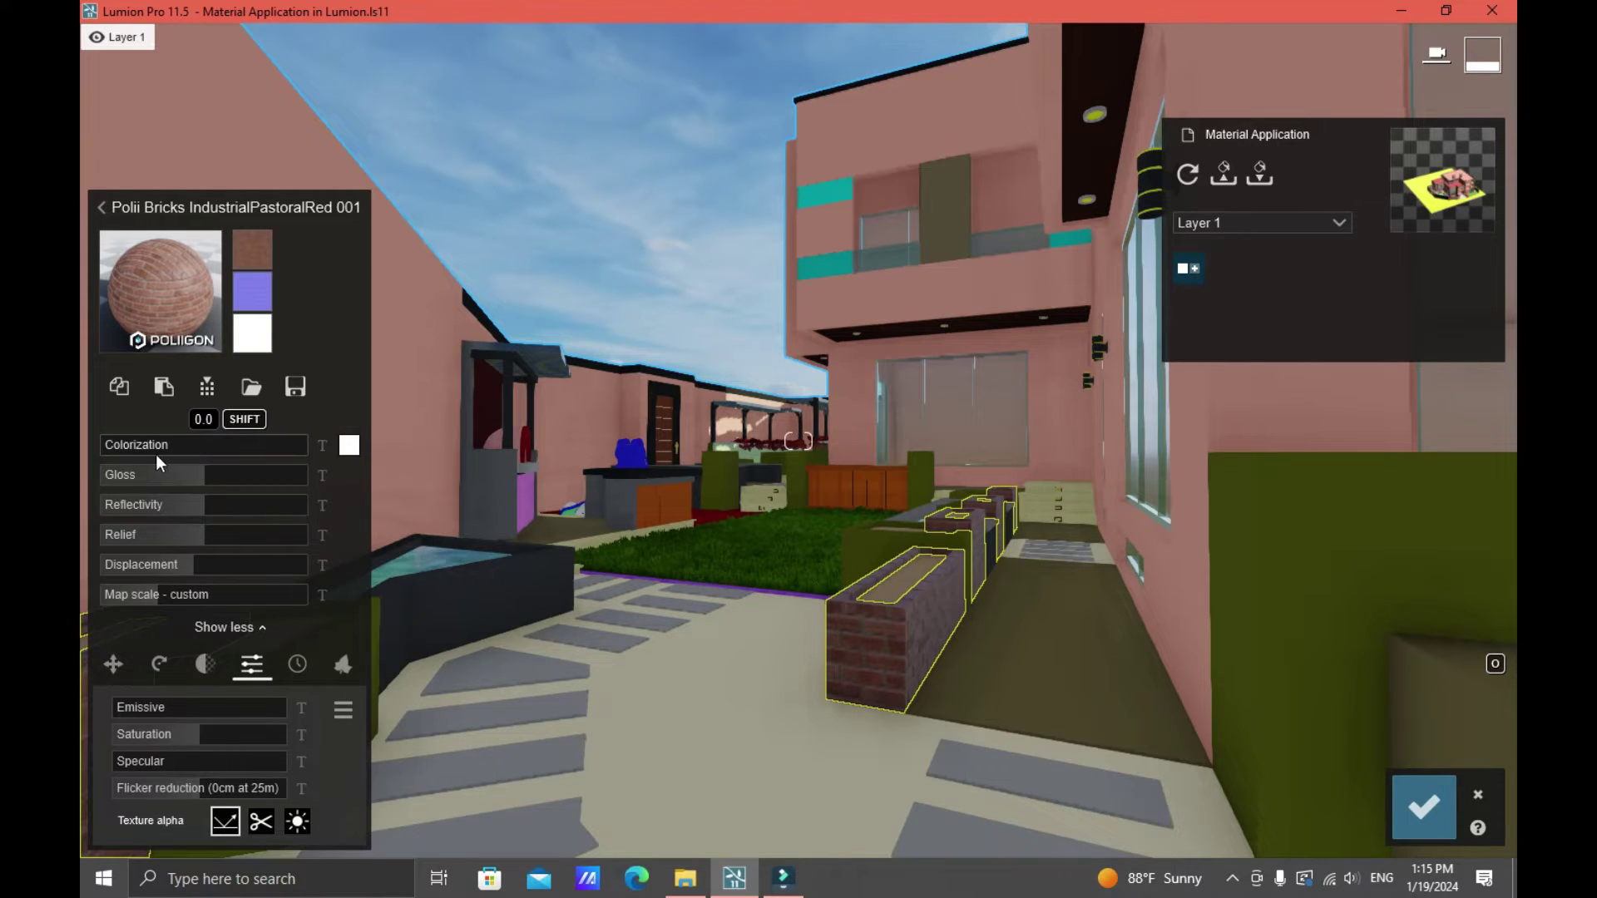
left_click(348, 448)
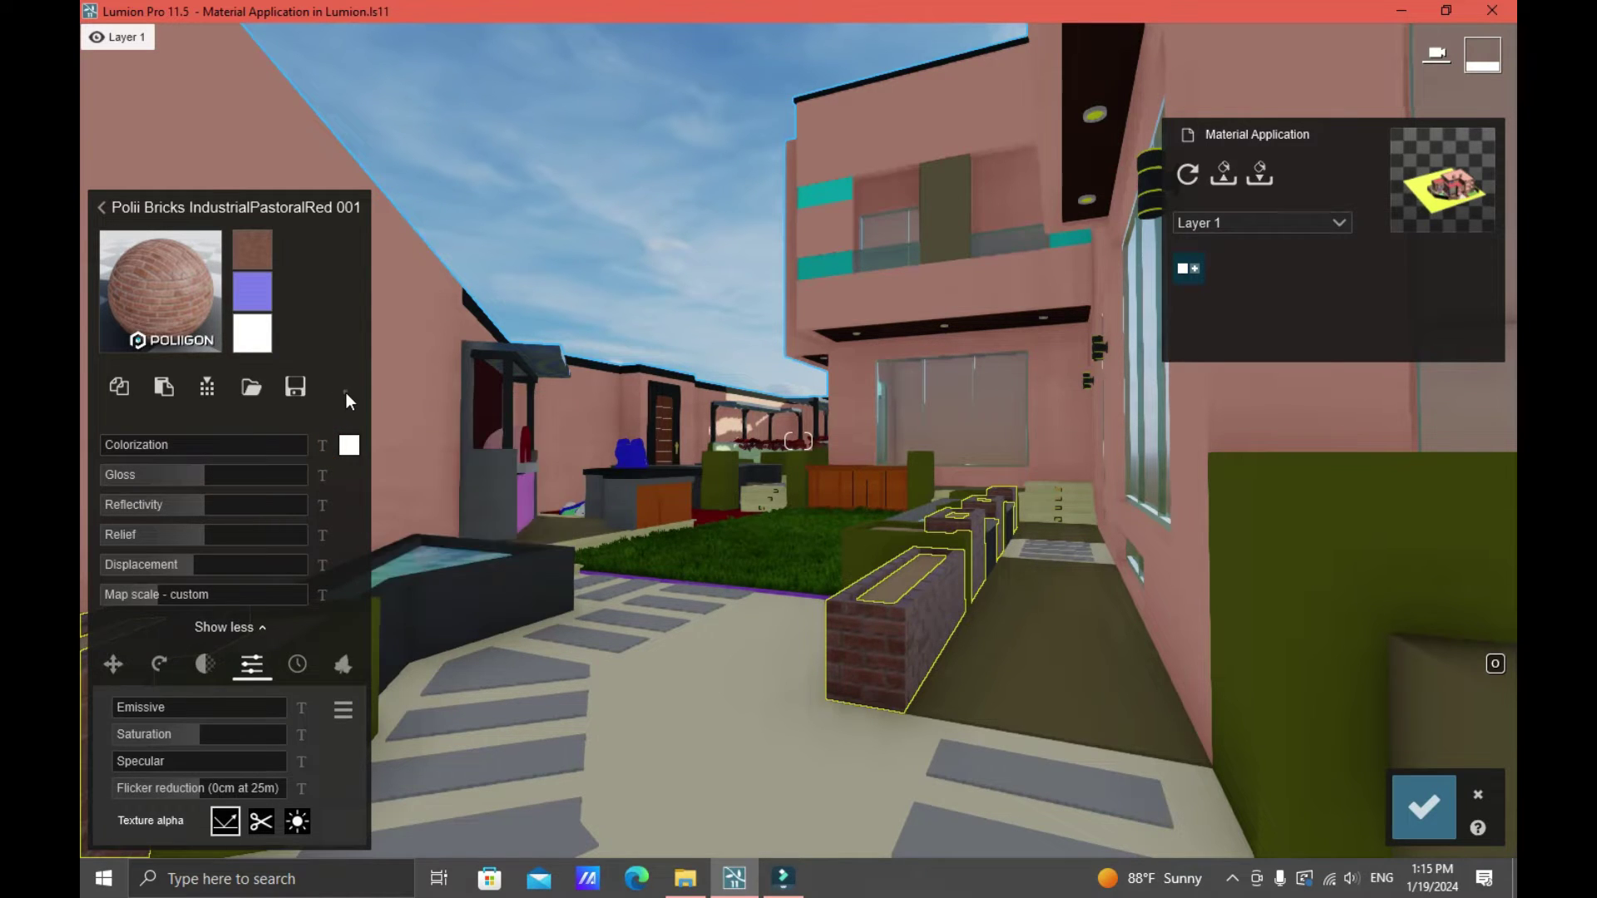
Step: Lower the planter brick's gloss to about a third of its range and slightly raise its reflectivity and relief
mouse_move(233, 462)
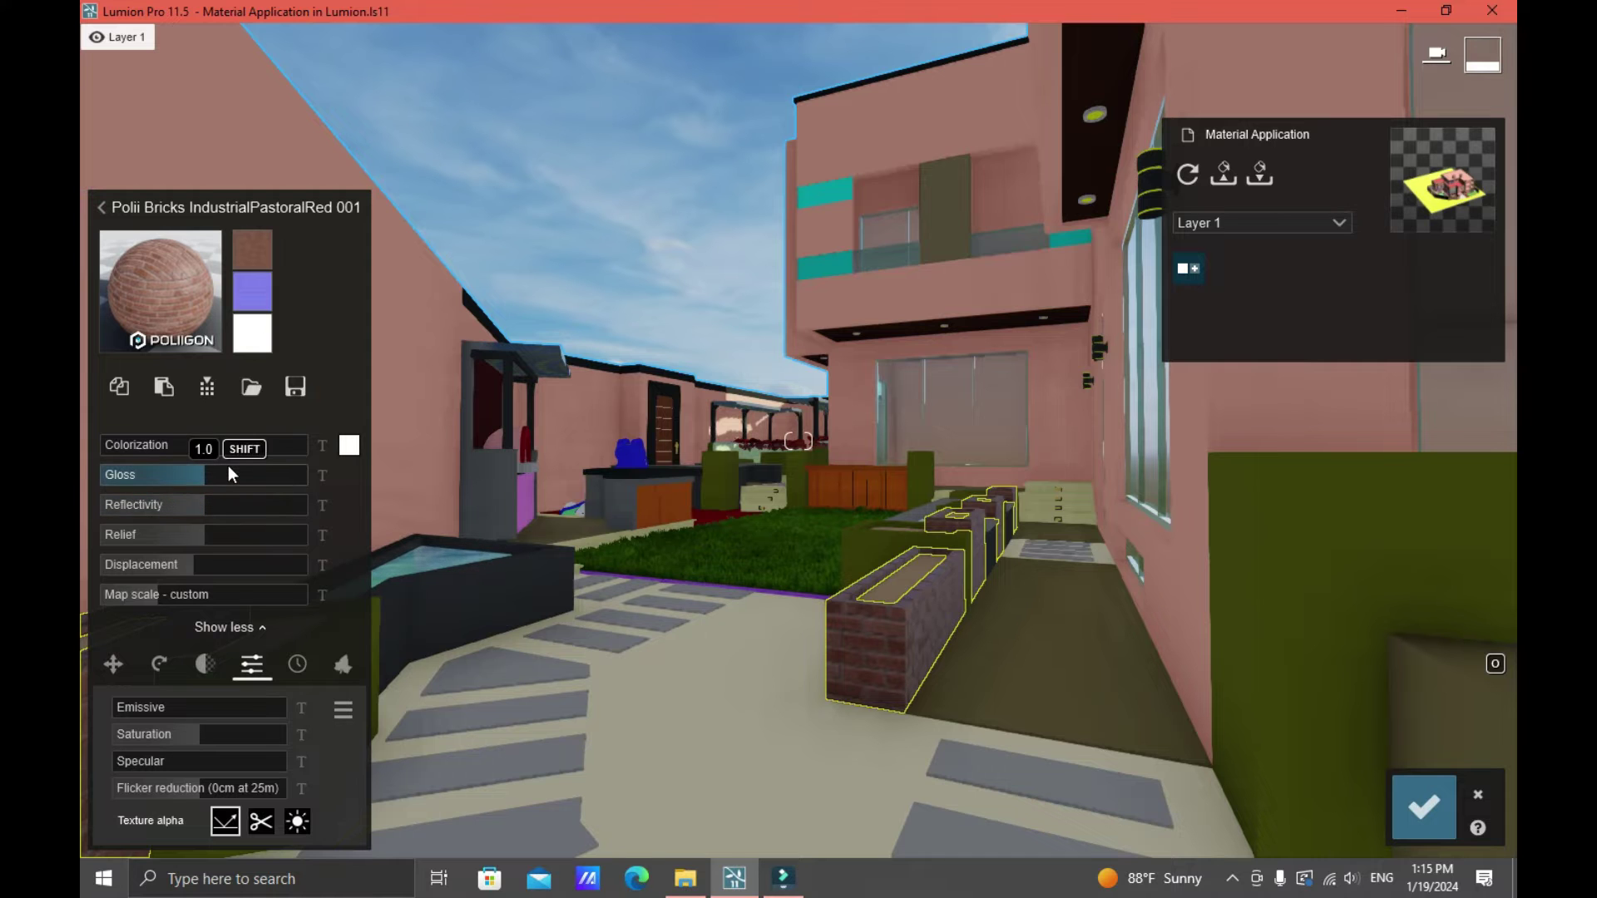
scroll(861, 609, "up", 2)
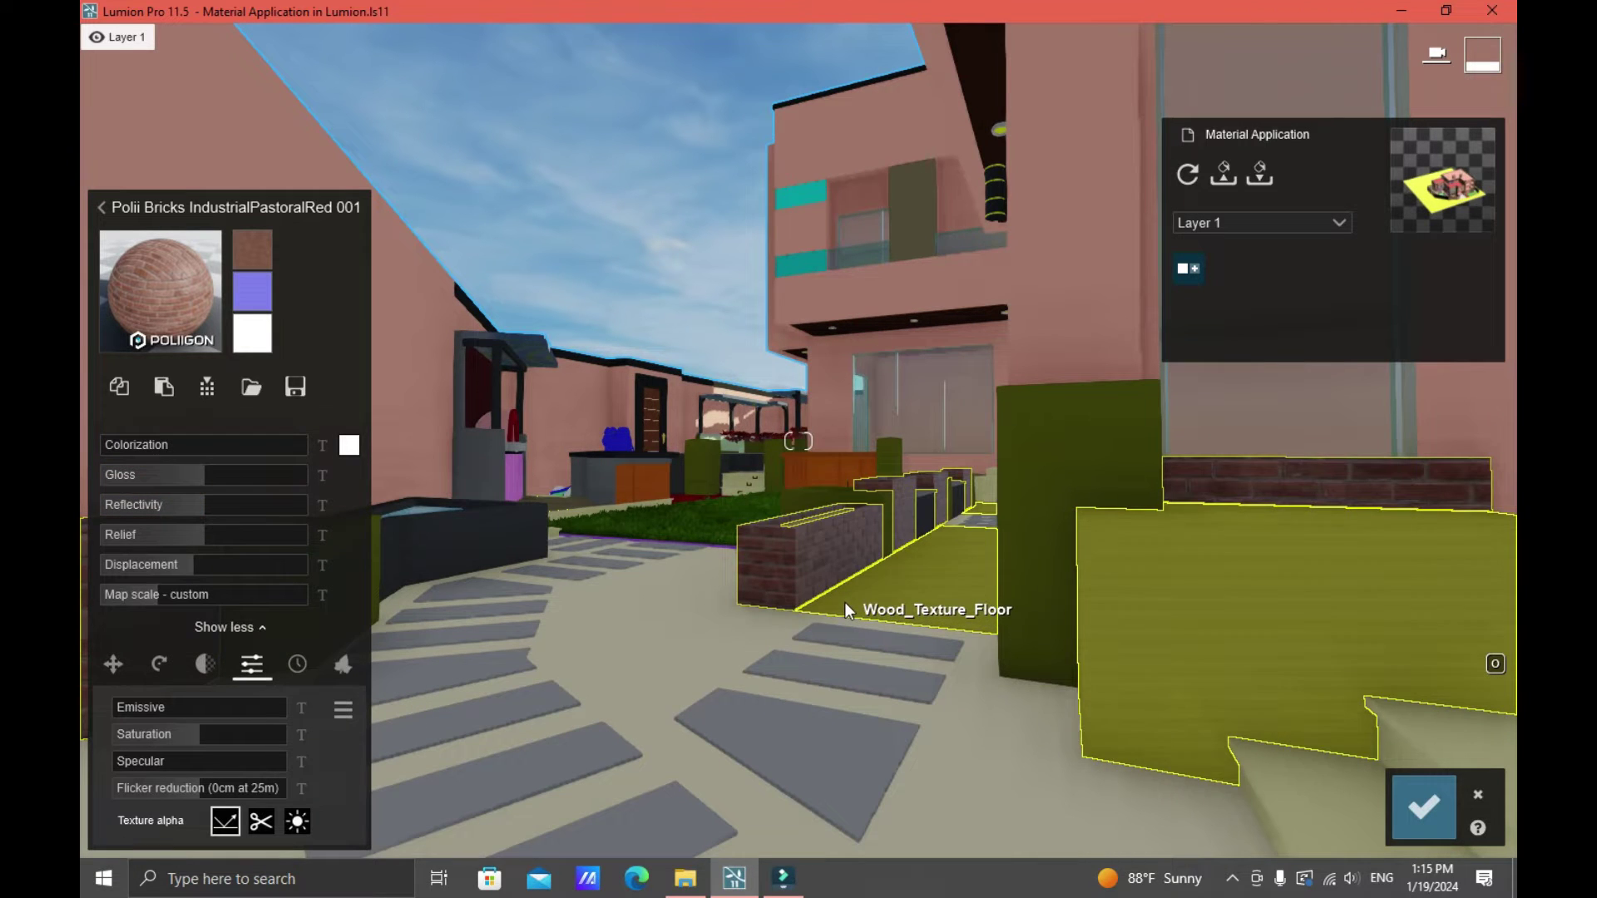
right_click_drag(845, 603, 842, 558)
mouse_move(201, 480)
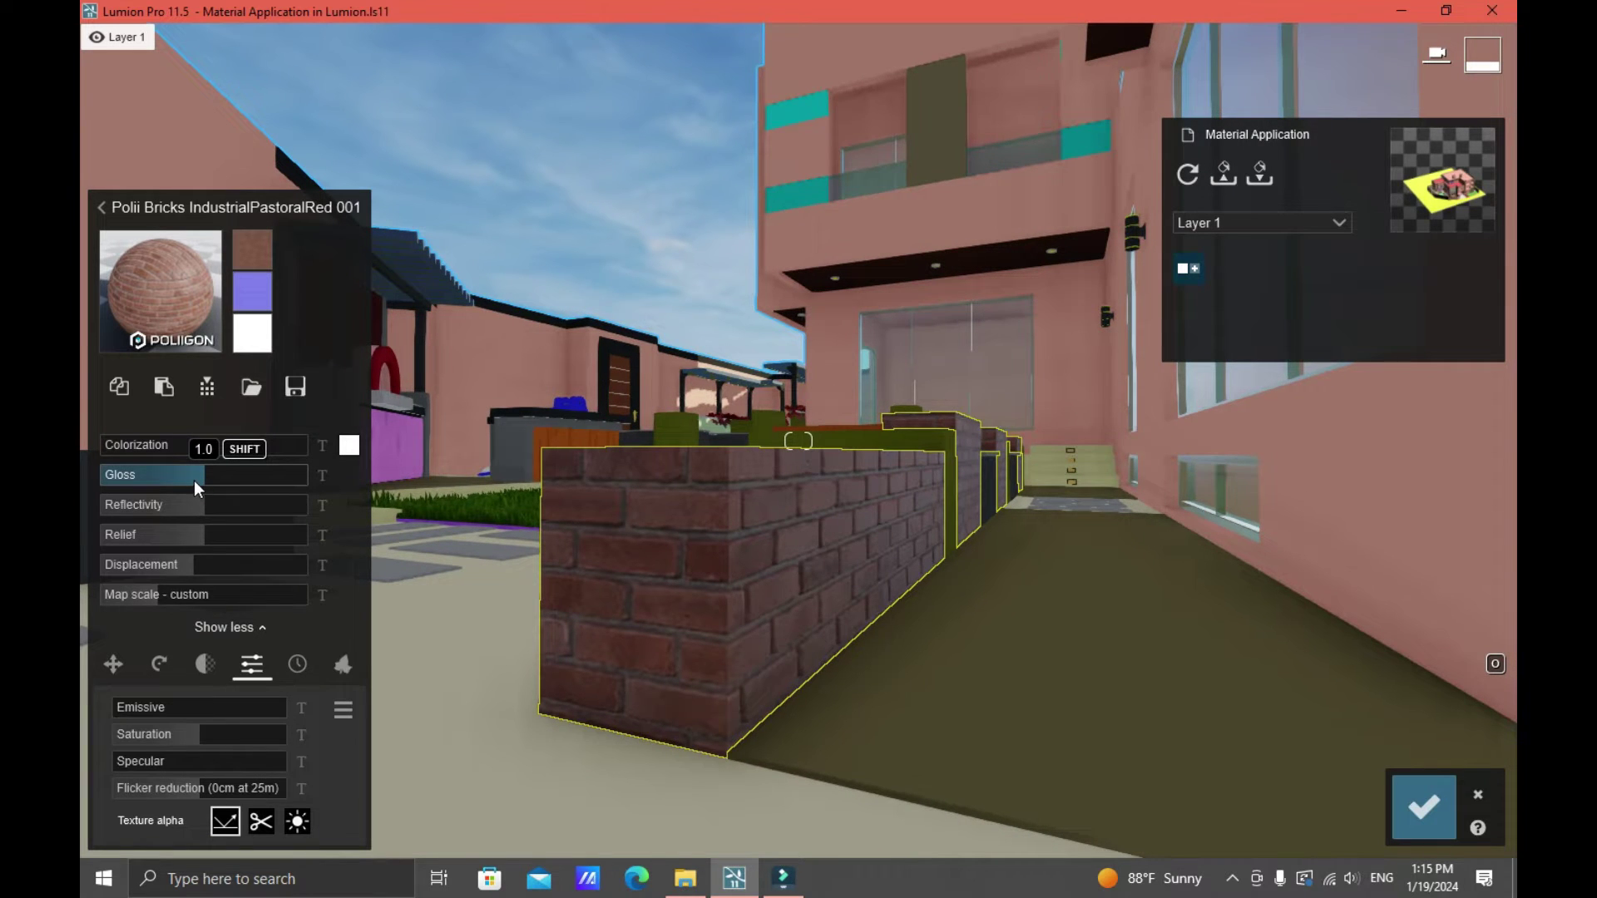
left_click_drag(196, 479, 213, 536)
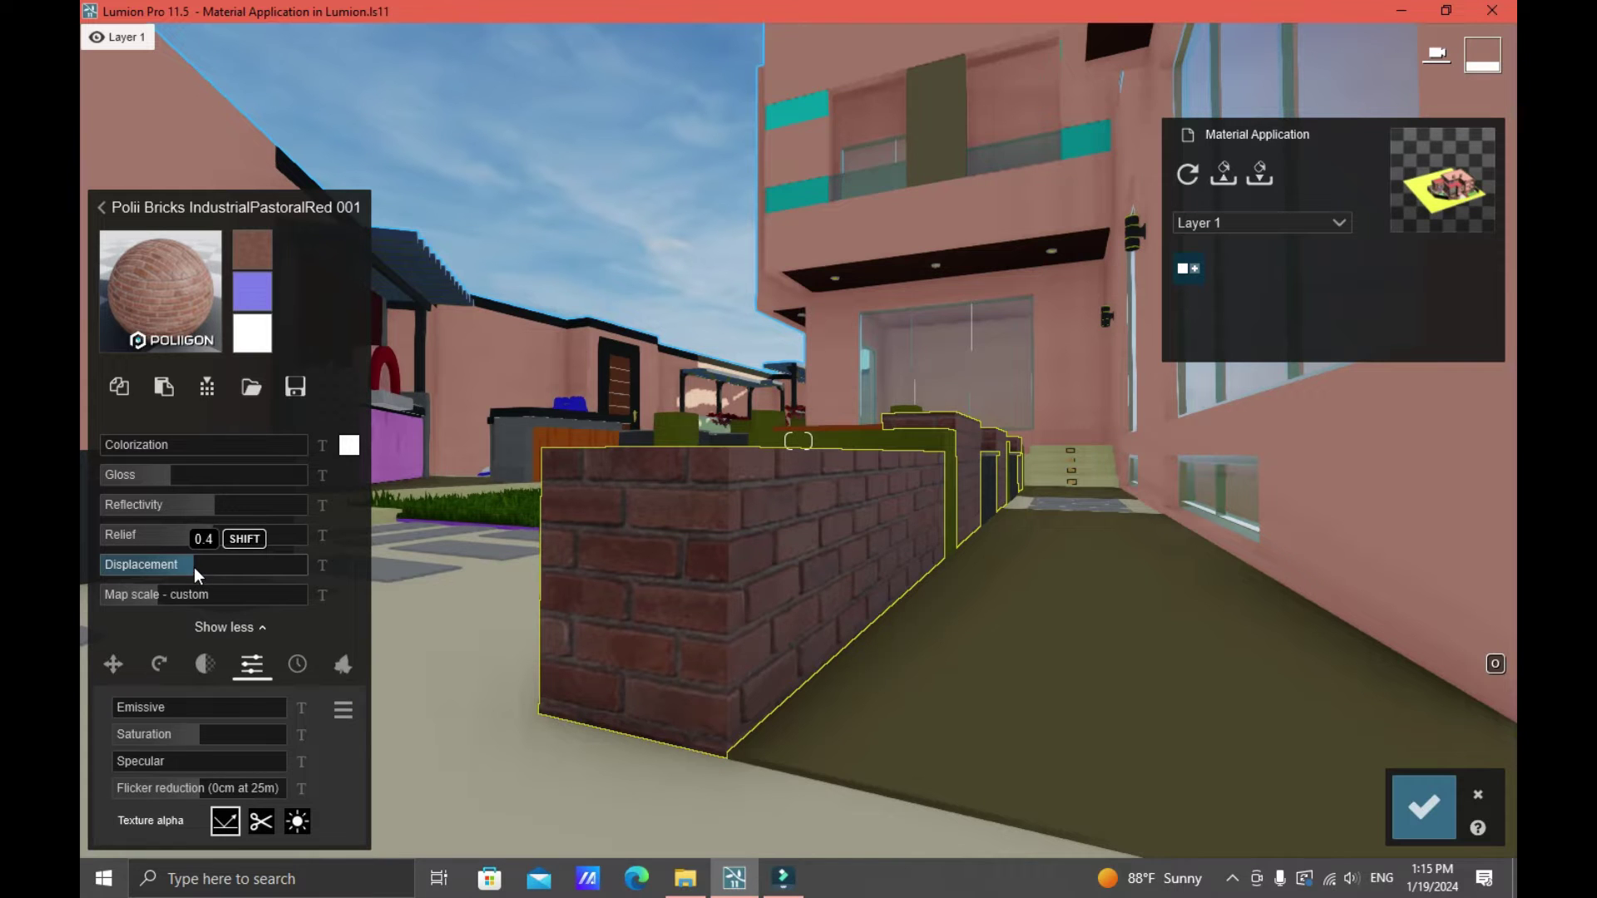
Step: Set the planter brick's displacement to 0.3 and its map scale to 3.4
left_click(184, 565)
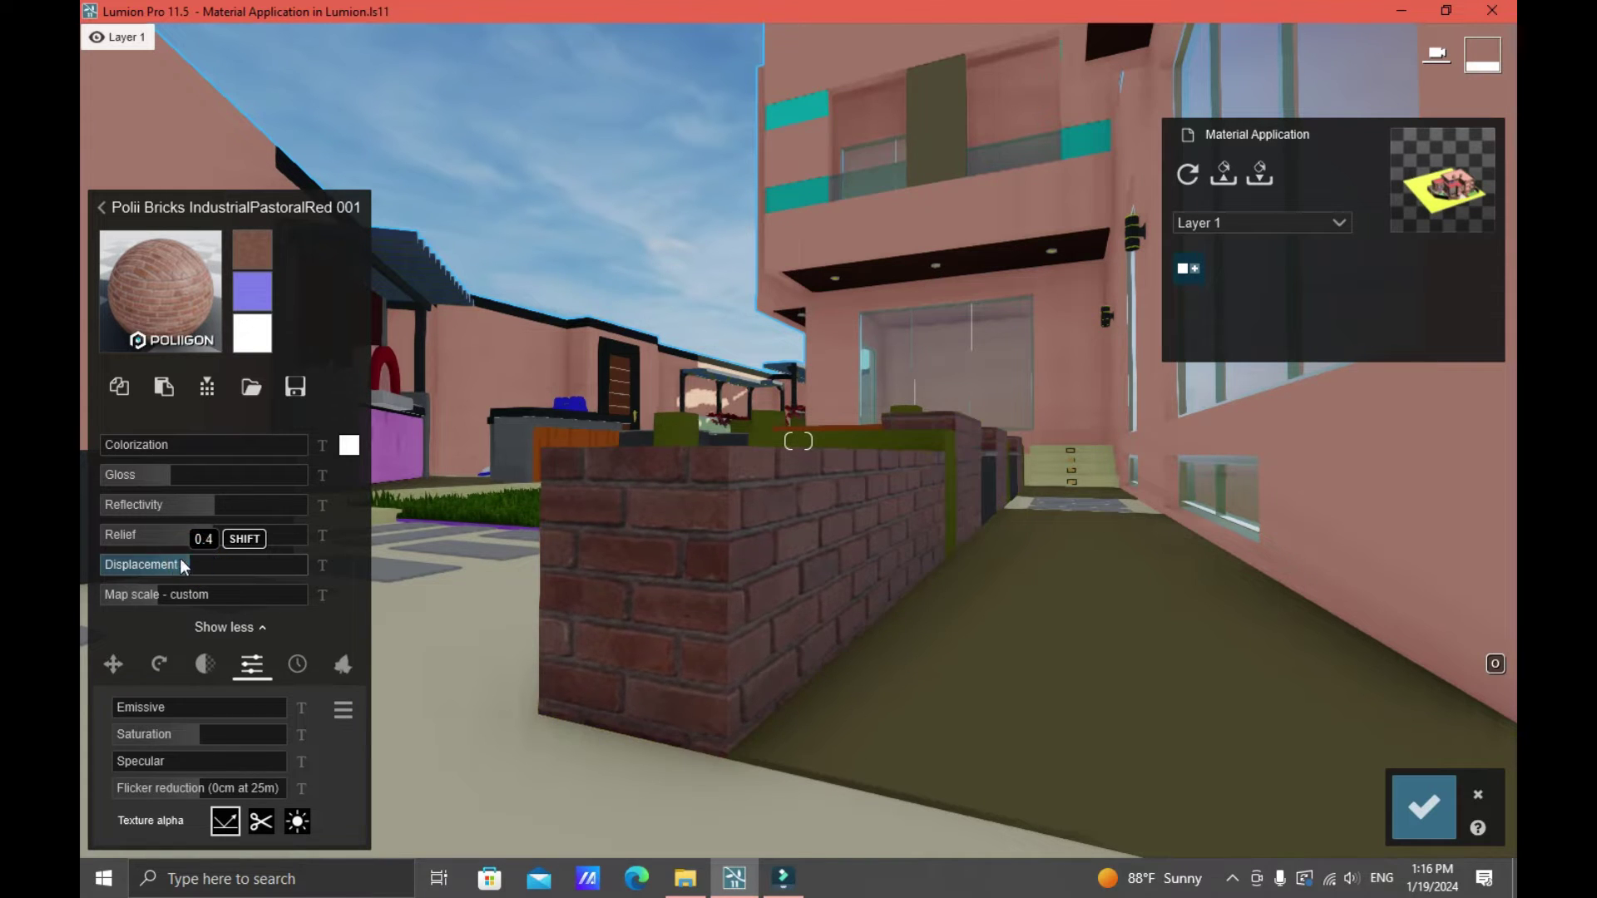
mouse_move(184, 566)
left_mouse_down()
mouse_move(126, 566)
mouse_move(204, 565)
mouse_move(158, 565)
left_mouse_up()
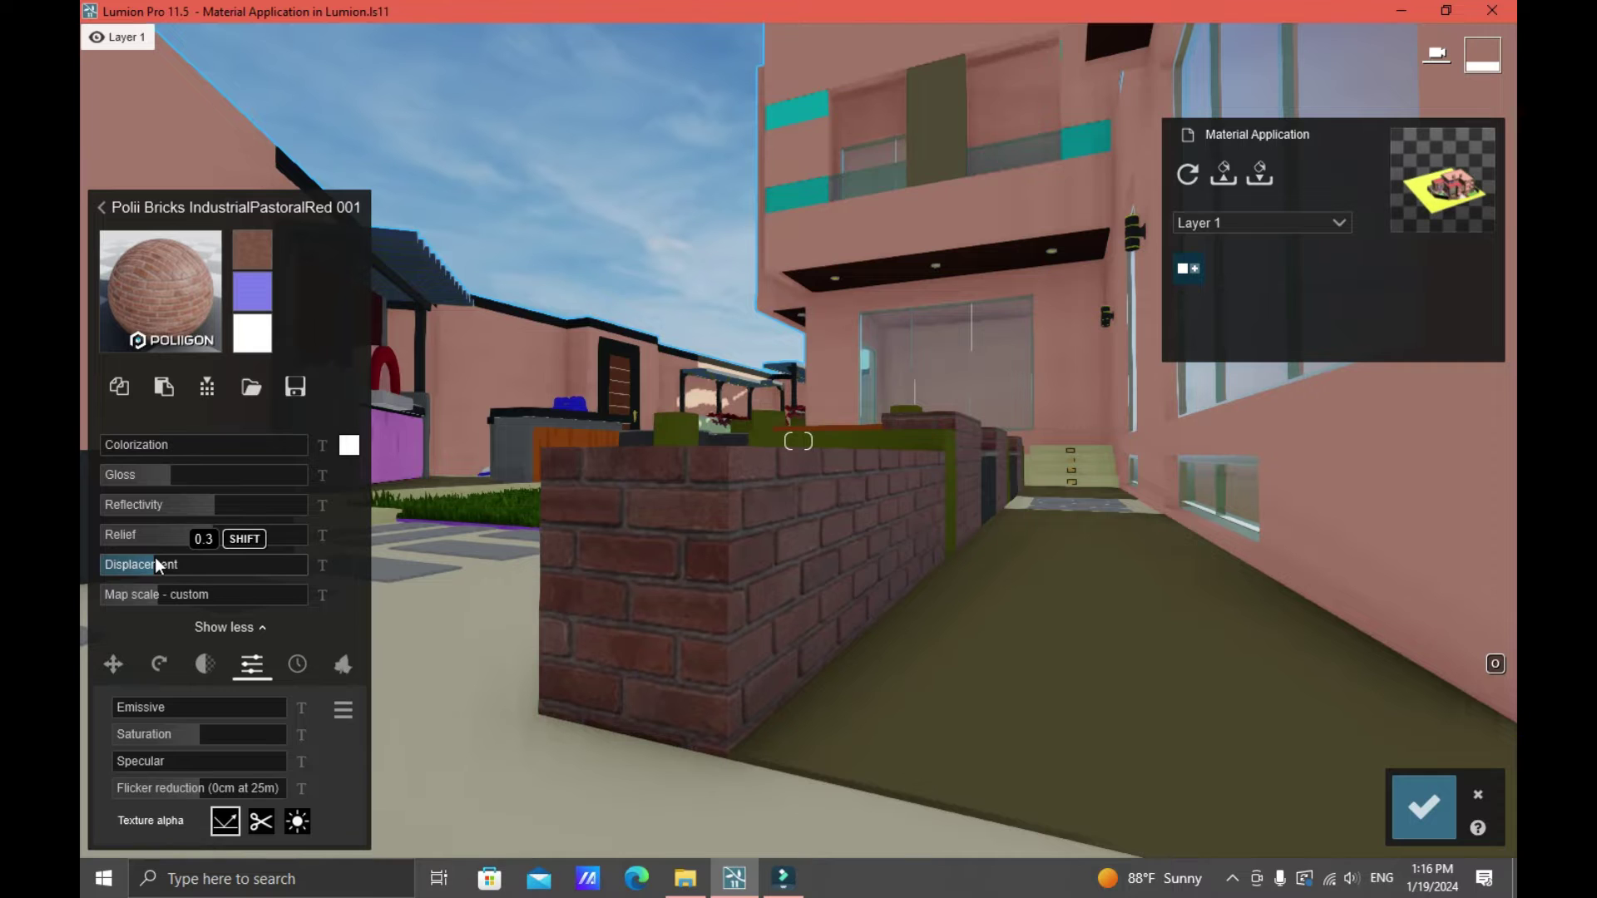
left_click(155, 600)
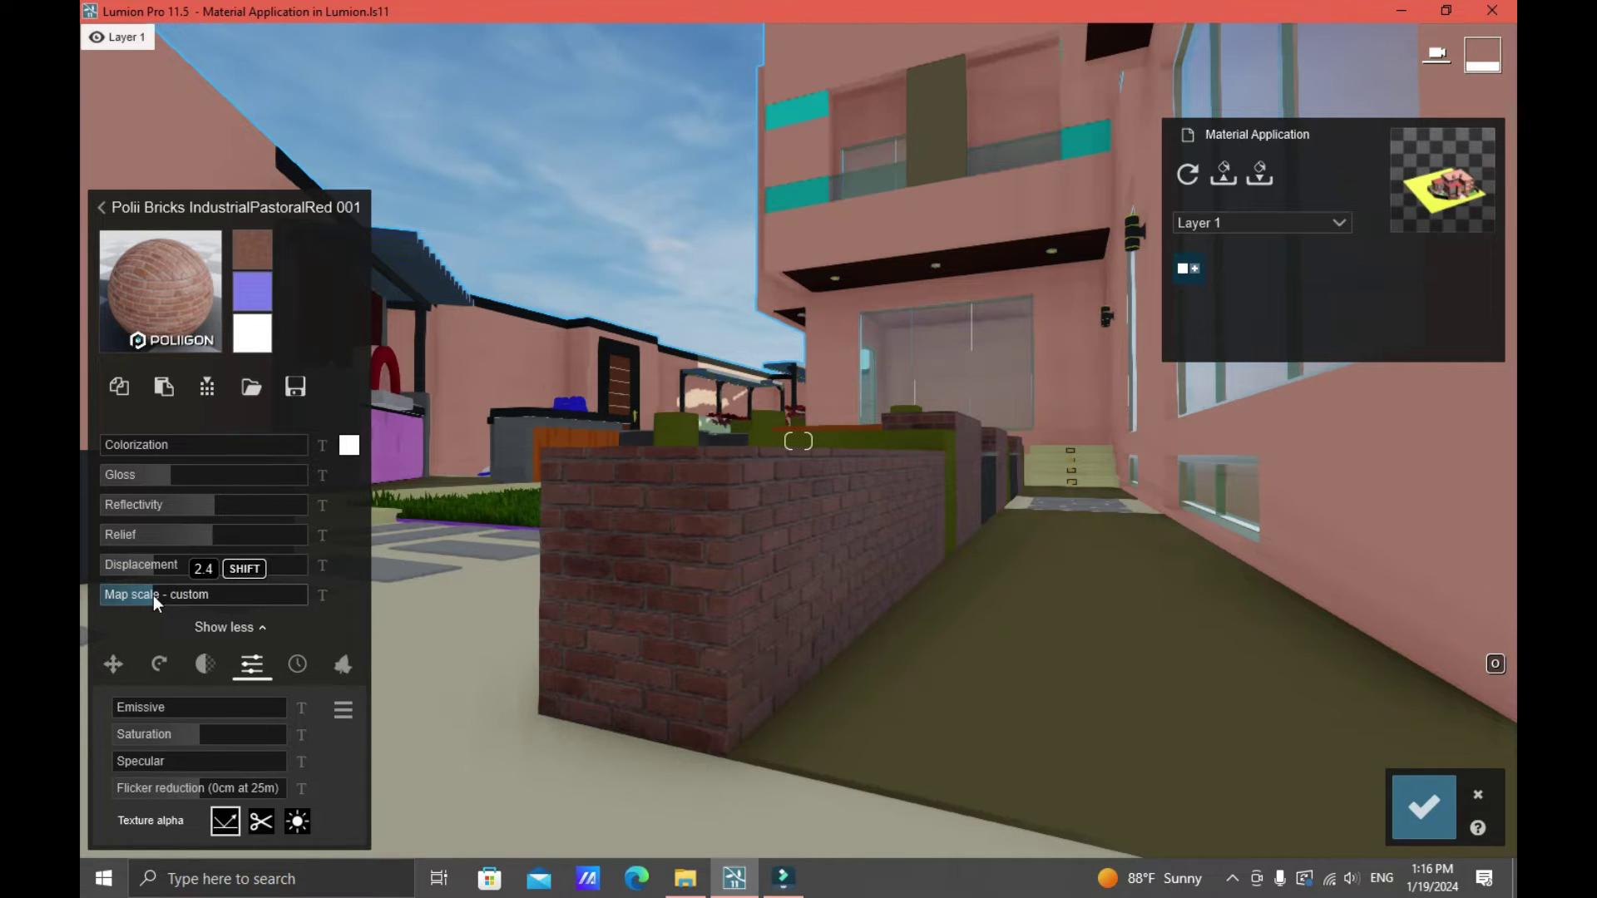
left_click_drag(154, 598, 157, 598)
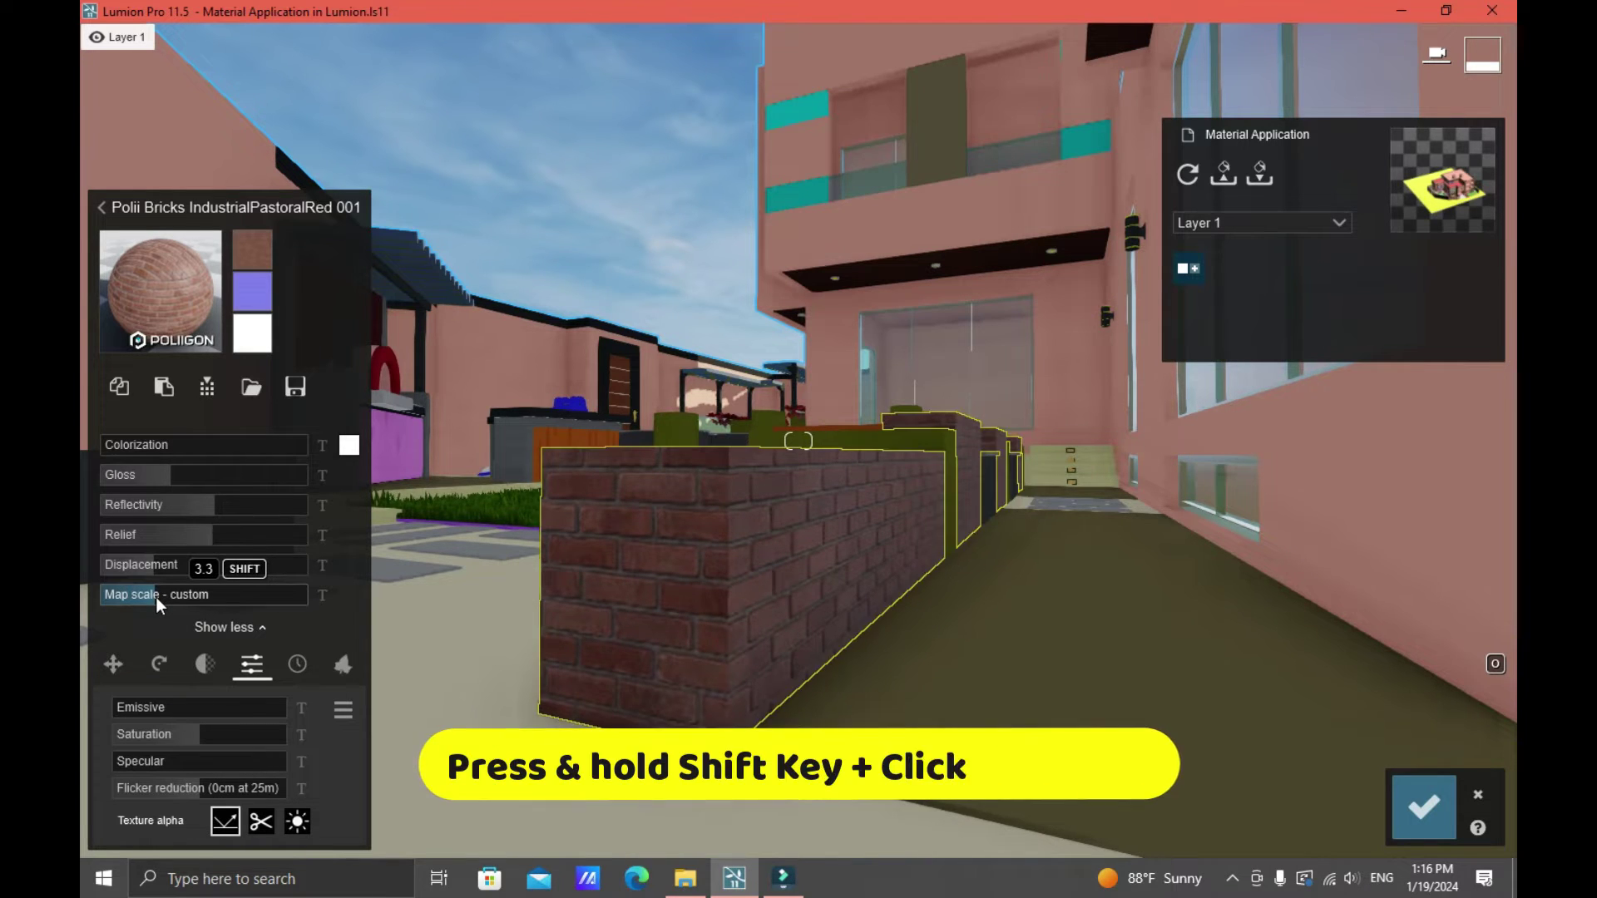
left_click(158, 598, "shift")
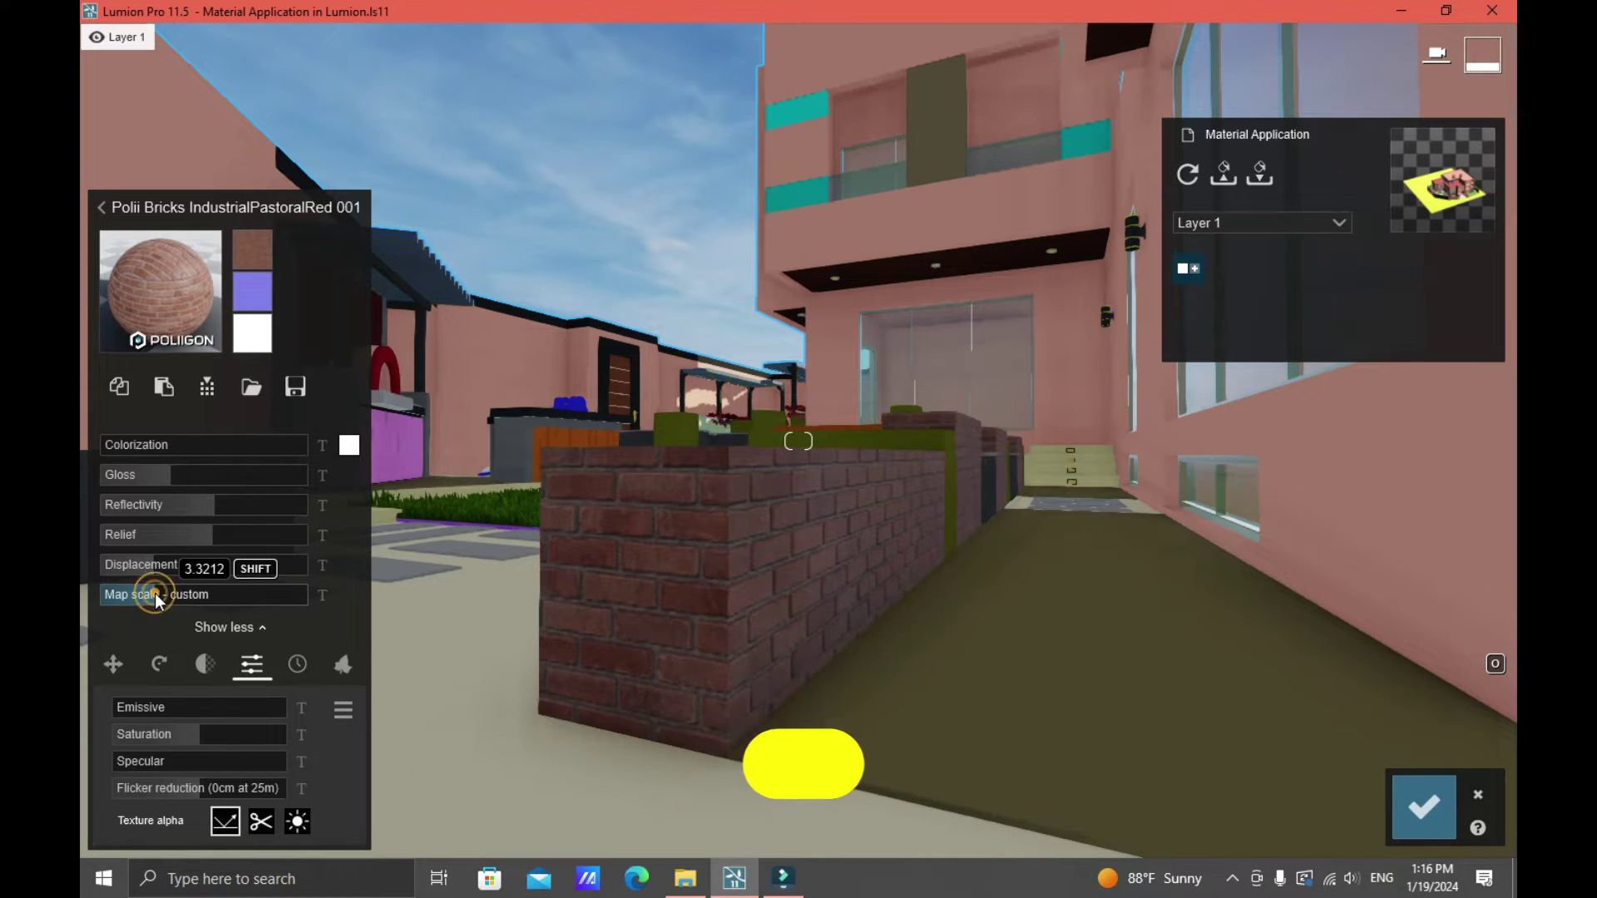
left_click_drag(157, 597, 233, 595, "shift")
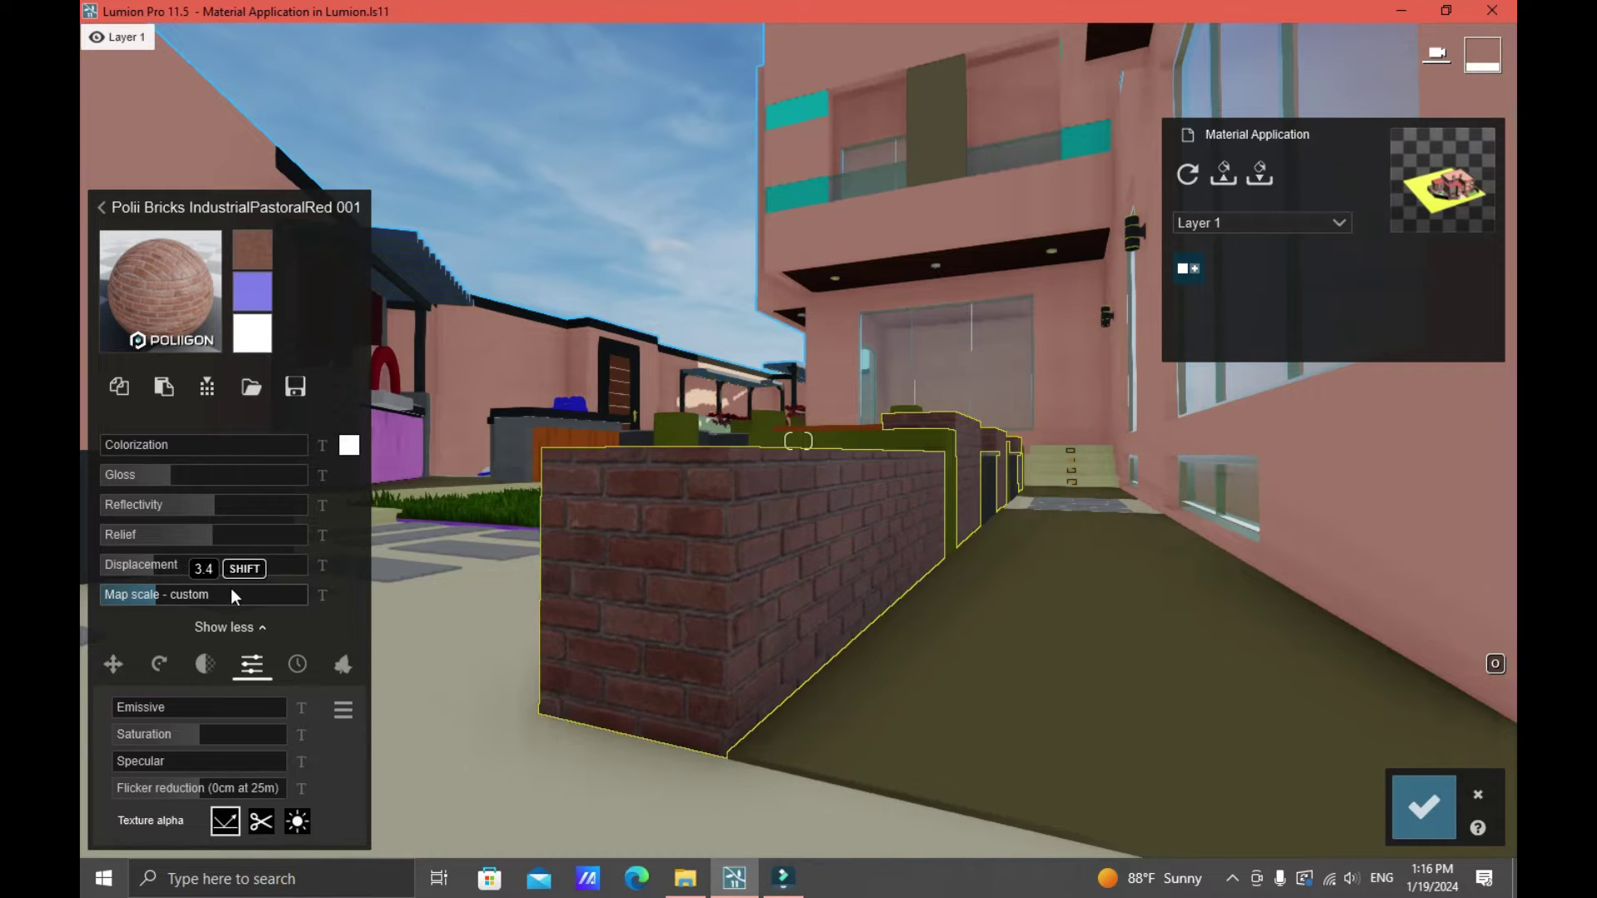
Step: Shift the brick texture's position along X, Y and Z, with the Y and Z offsets at 0.1
left_click(114, 665)
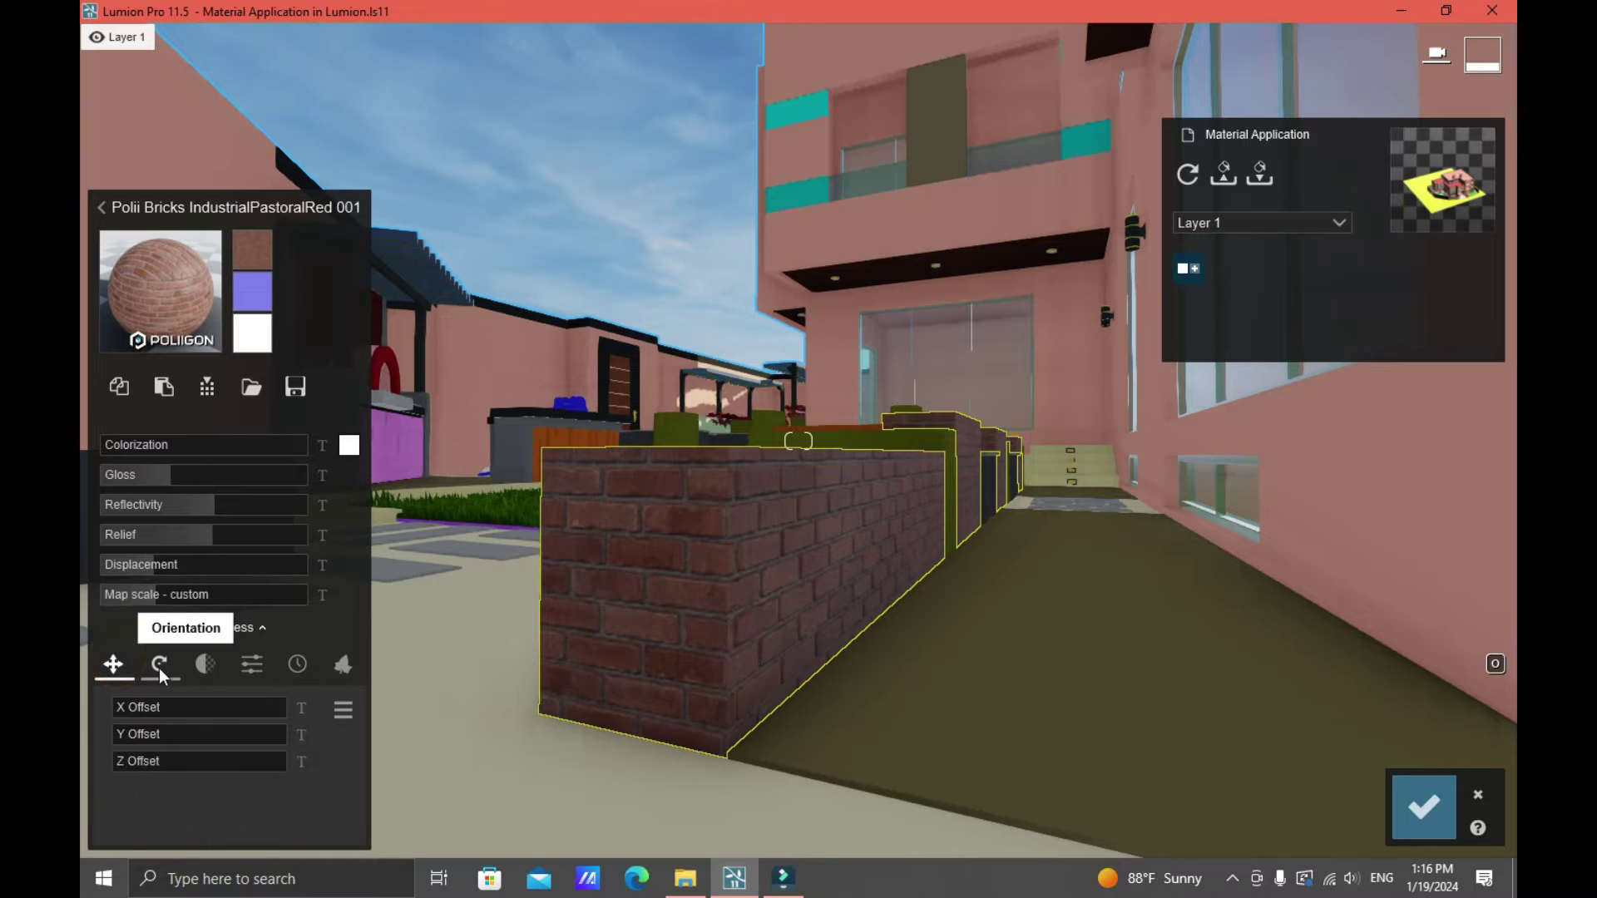
left_click(135, 706)
mouse_move(135, 706)
left_mouse_down()
mouse_move(123, 739)
mouse_move(153, 735)
mouse_move(138, 733)
left_mouse_up()
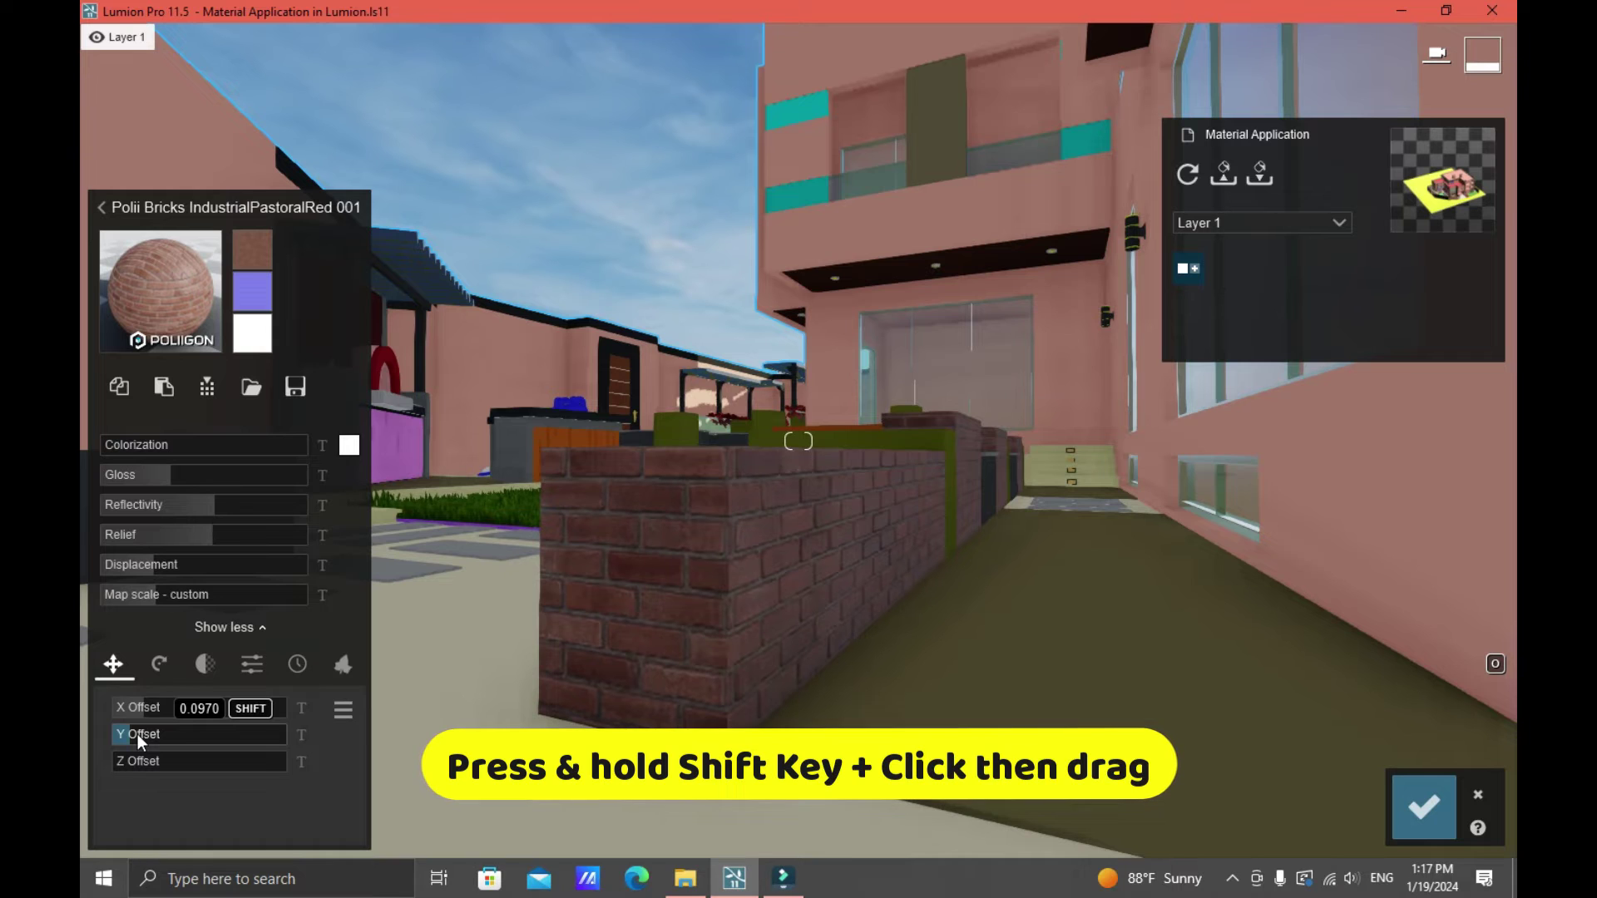
left_click_drag(137, 734, 145, 733, "shift")
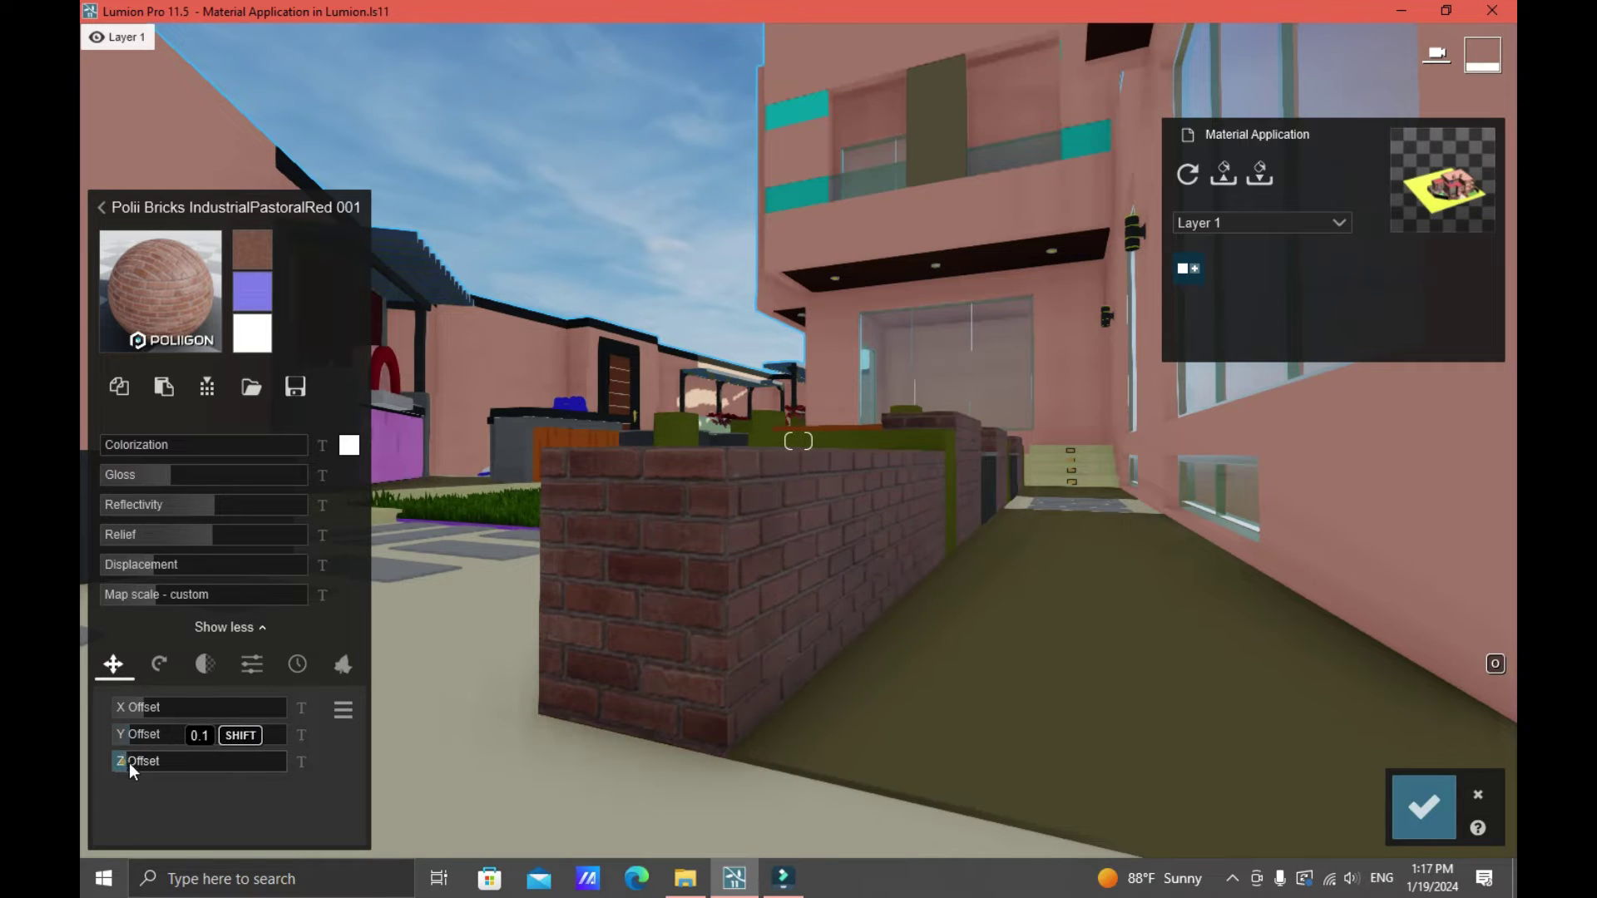
left_click(125, 762)
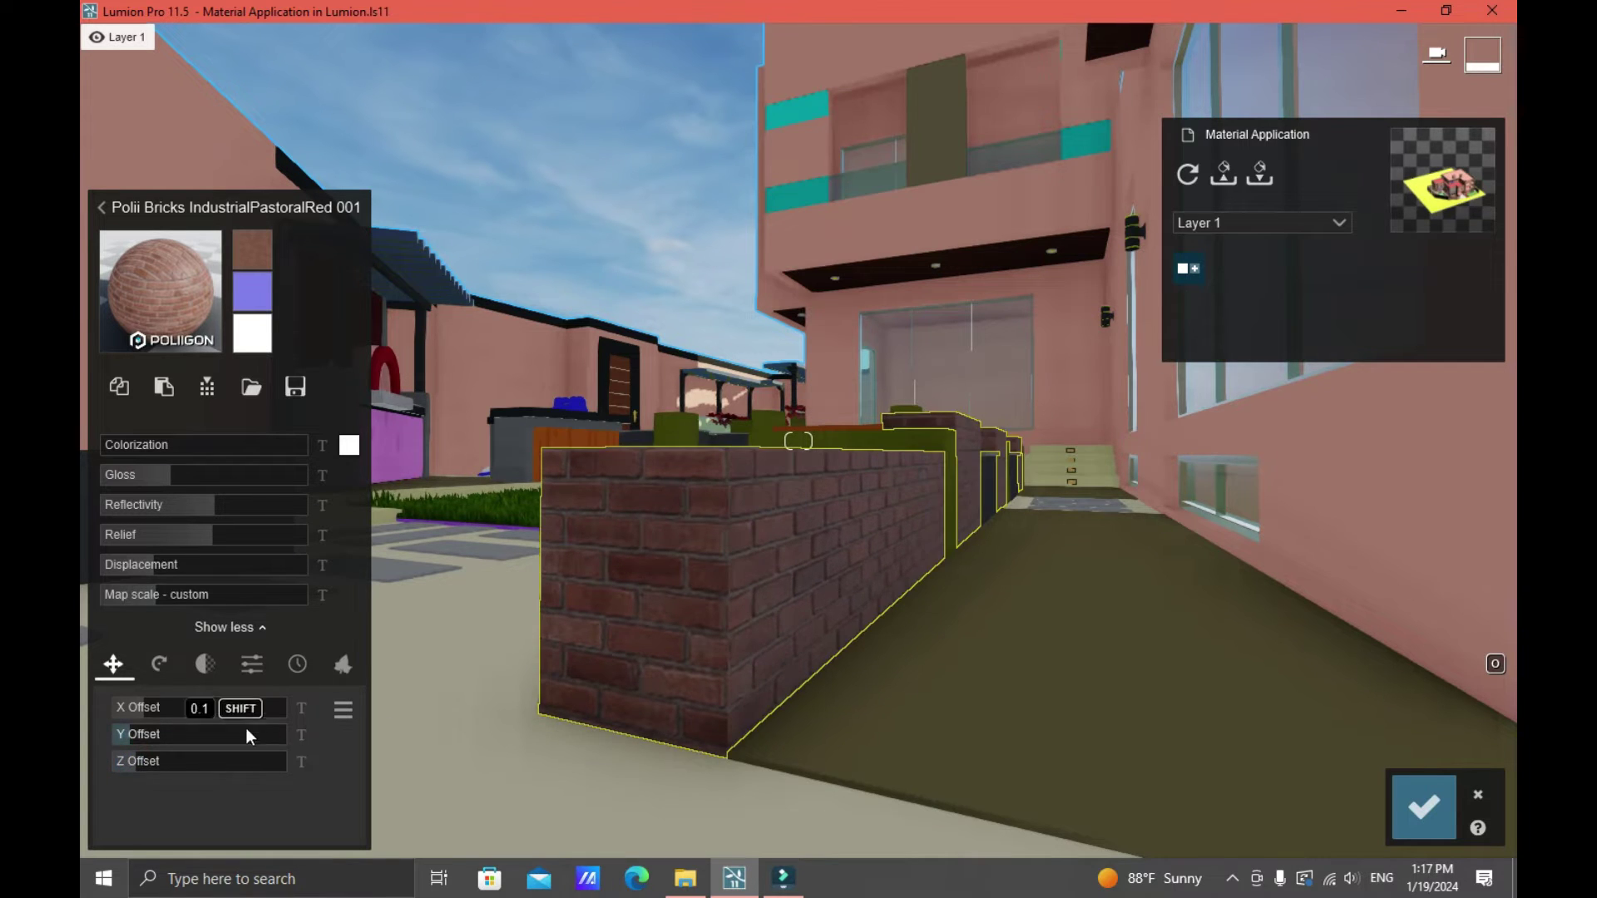
Step: Try rotating the brick texture through its heading, pitch and bank orientation values
left_click(160, 665)
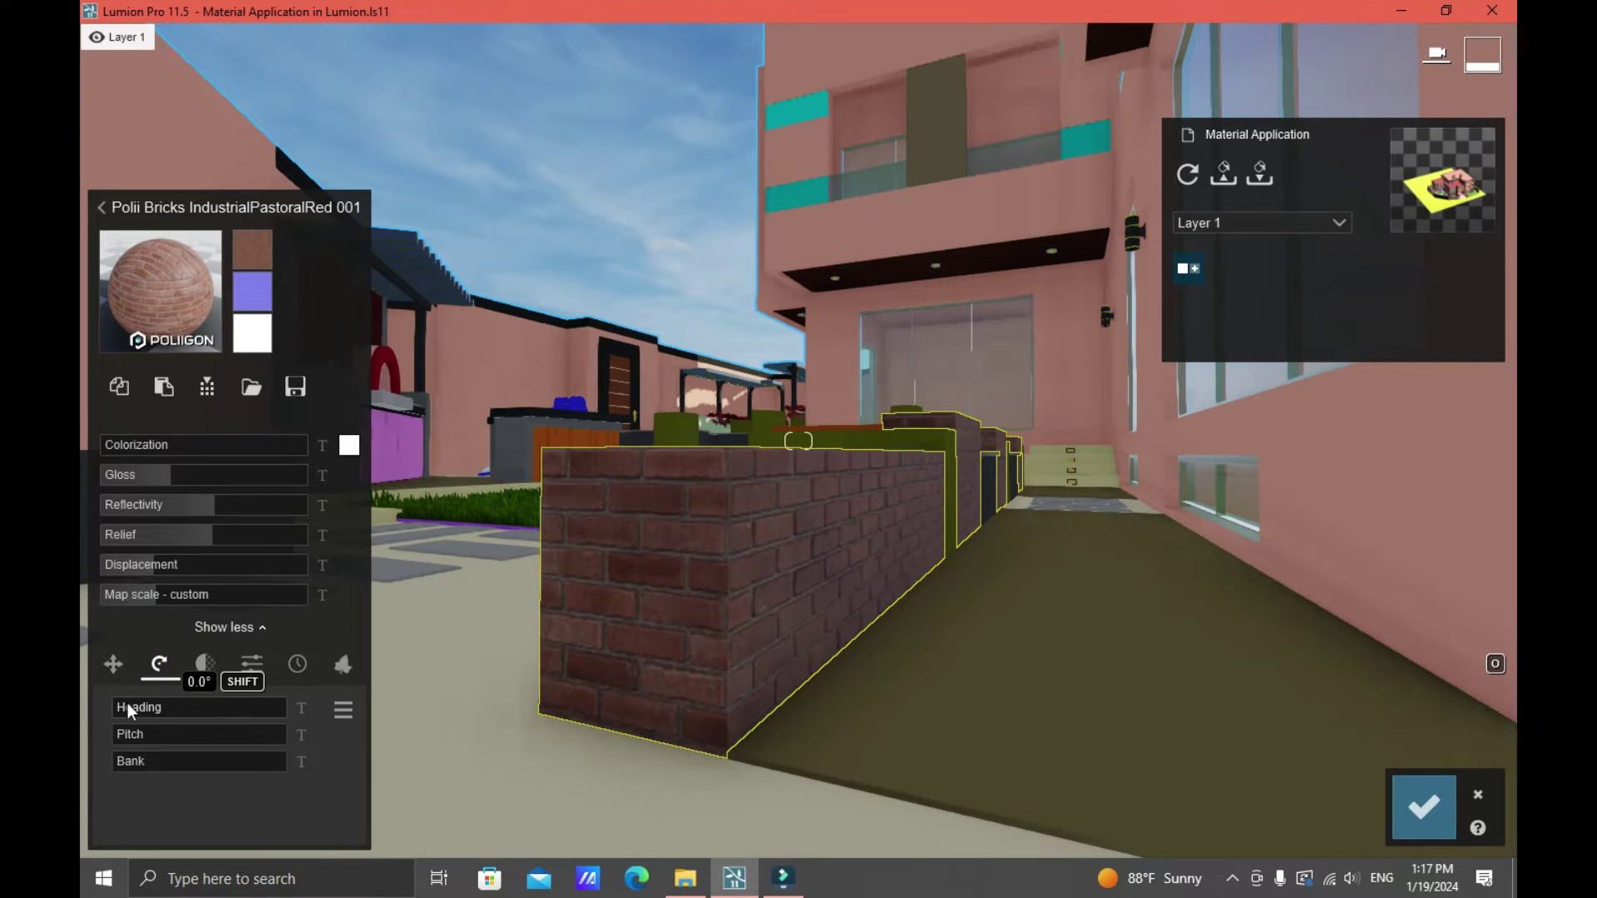
left_click_drag(131, 707, 117, 763)
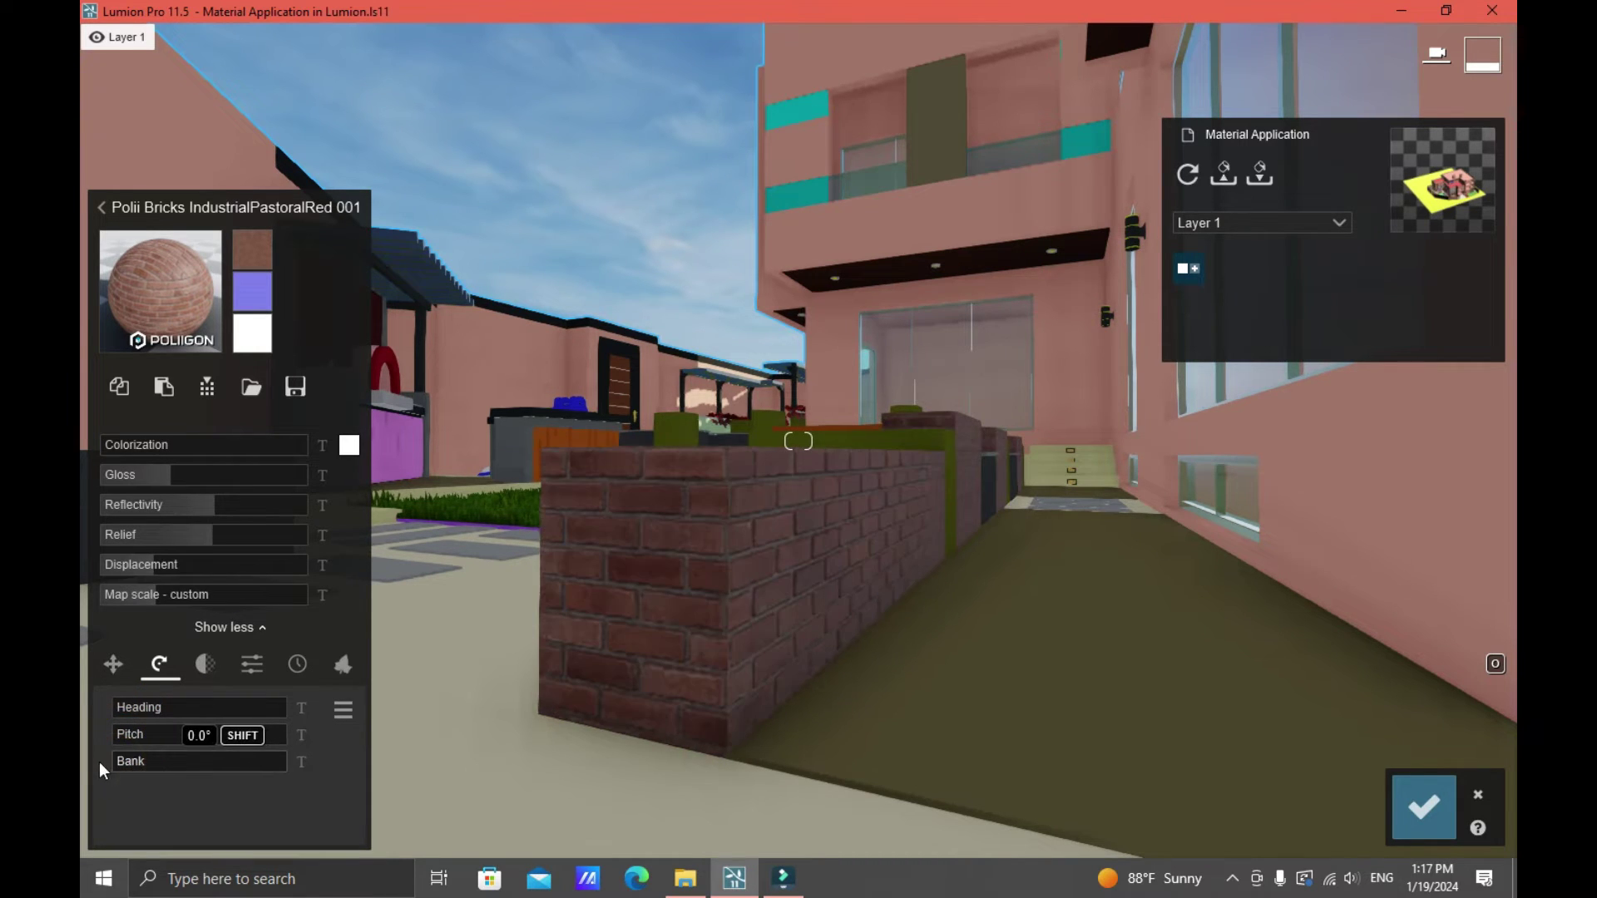
Step: Switch the planter brick material from the Waxiness option to the Transparency option
left_click(206, 667)
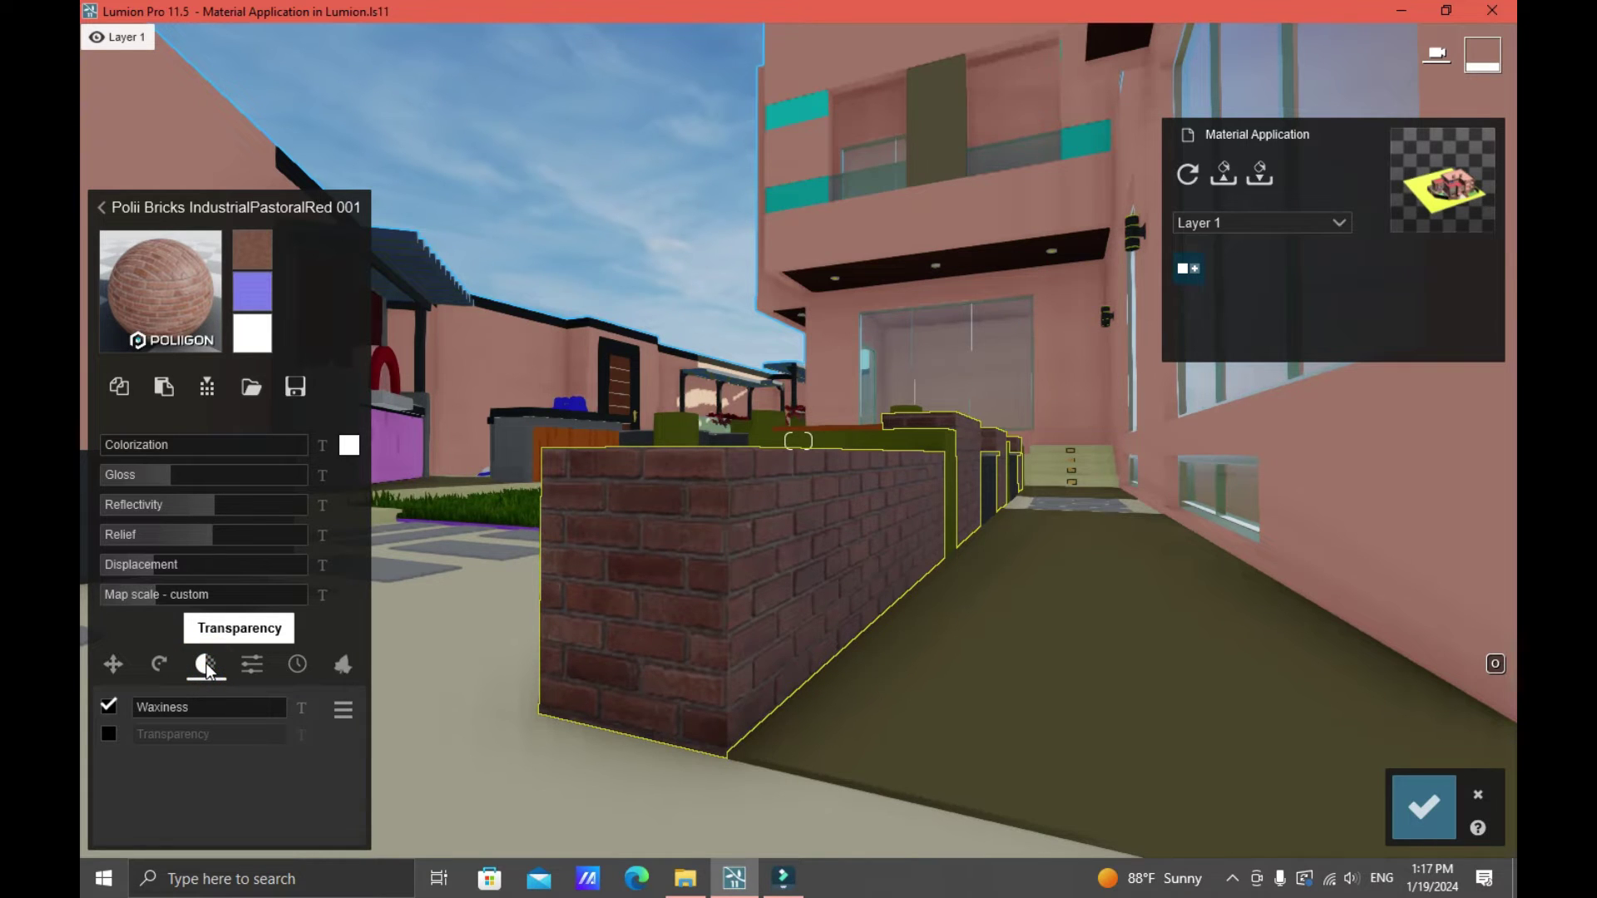
left_click(109, 735)
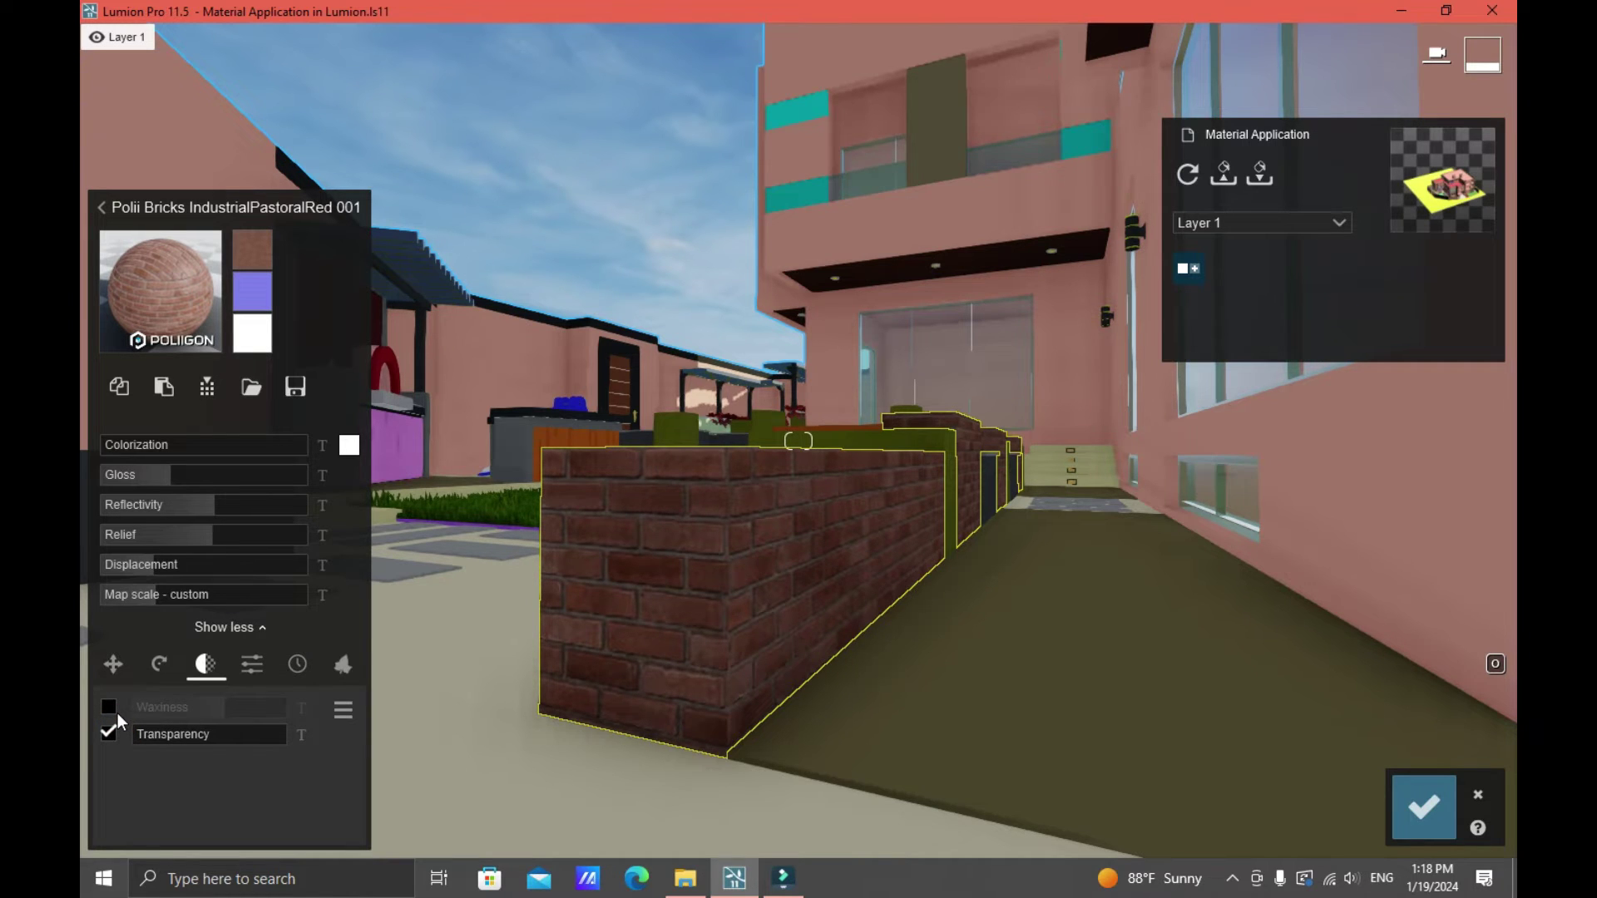
left_click(252, 666)
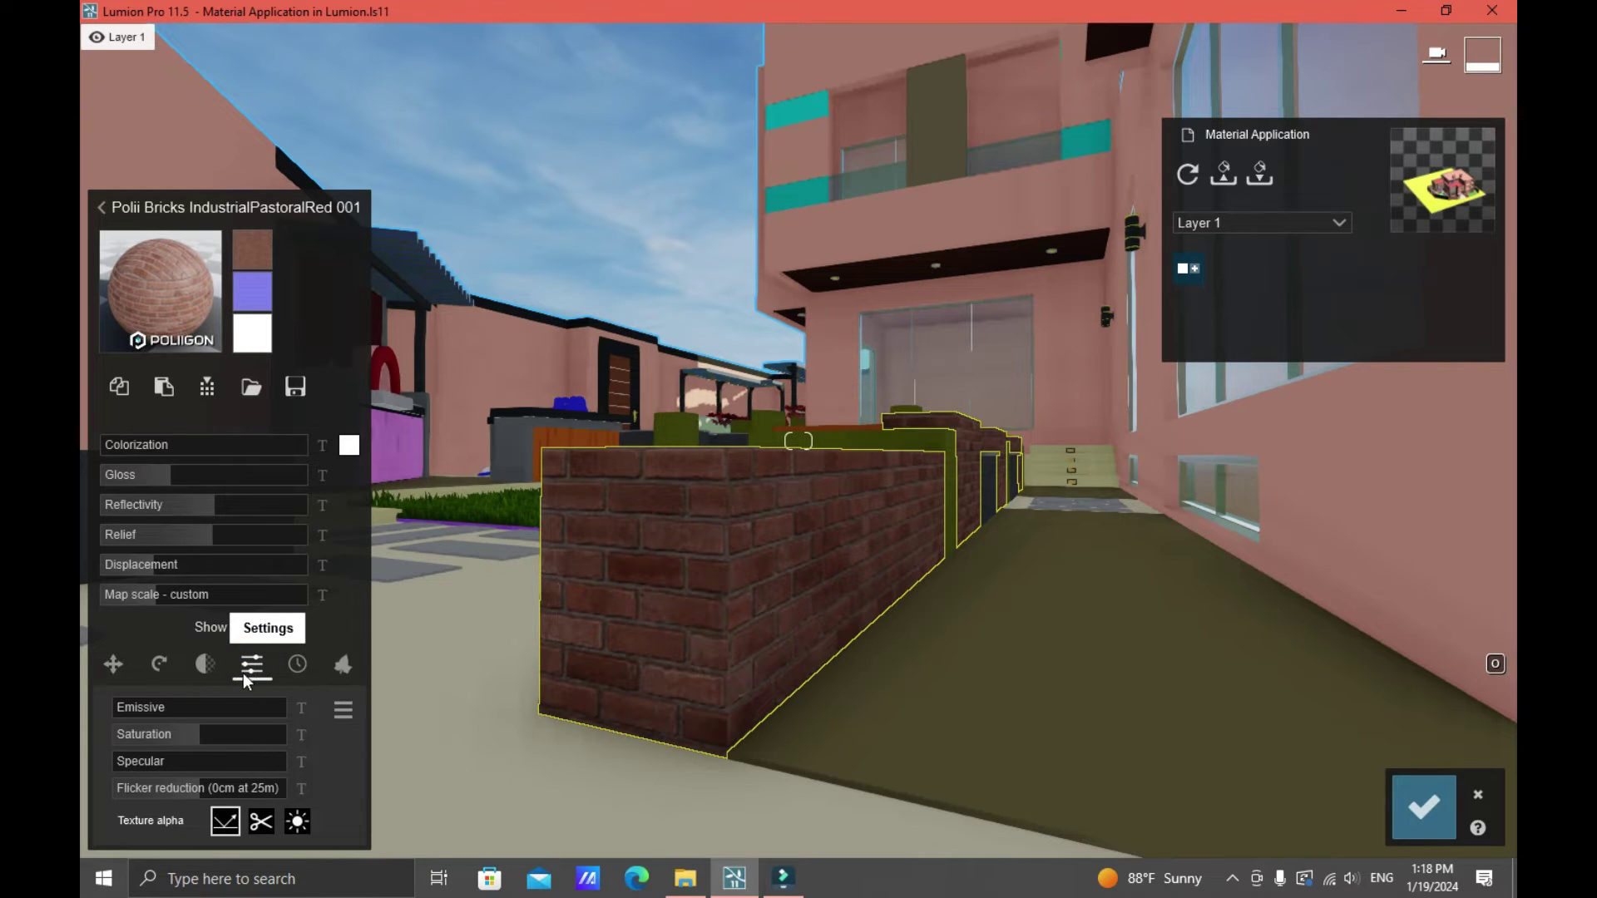
left_click(562, 589)
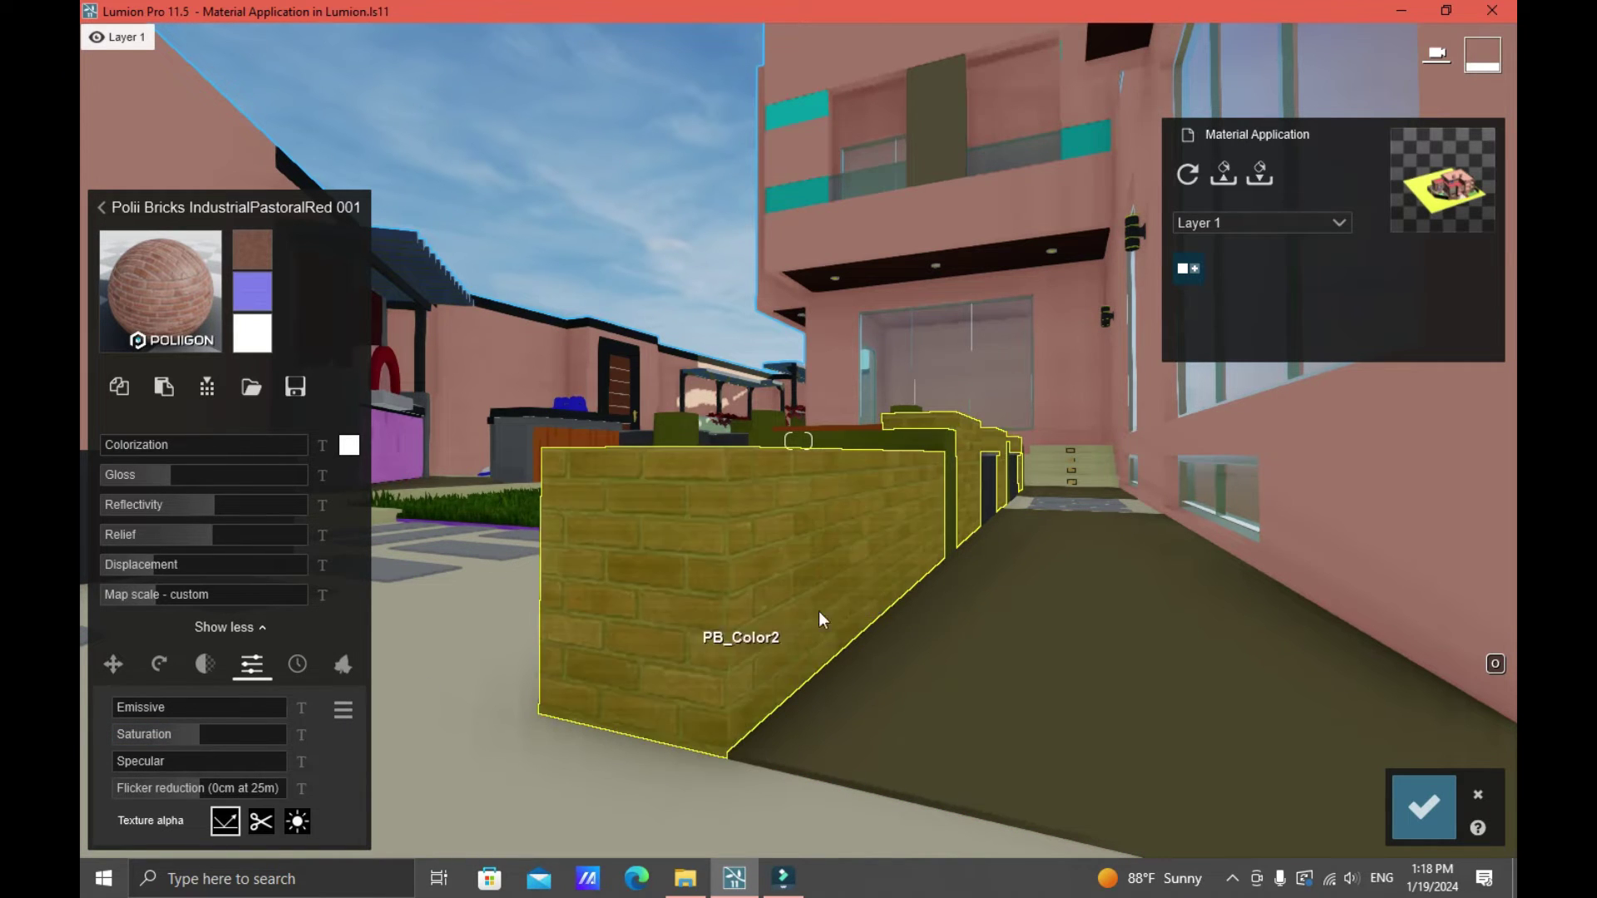
Step: Make the Emissive_2 lights on the entrance steps glow at just over half the emissive range, with specular at 0.5
right_click_drag(821, 623, 980, 566)
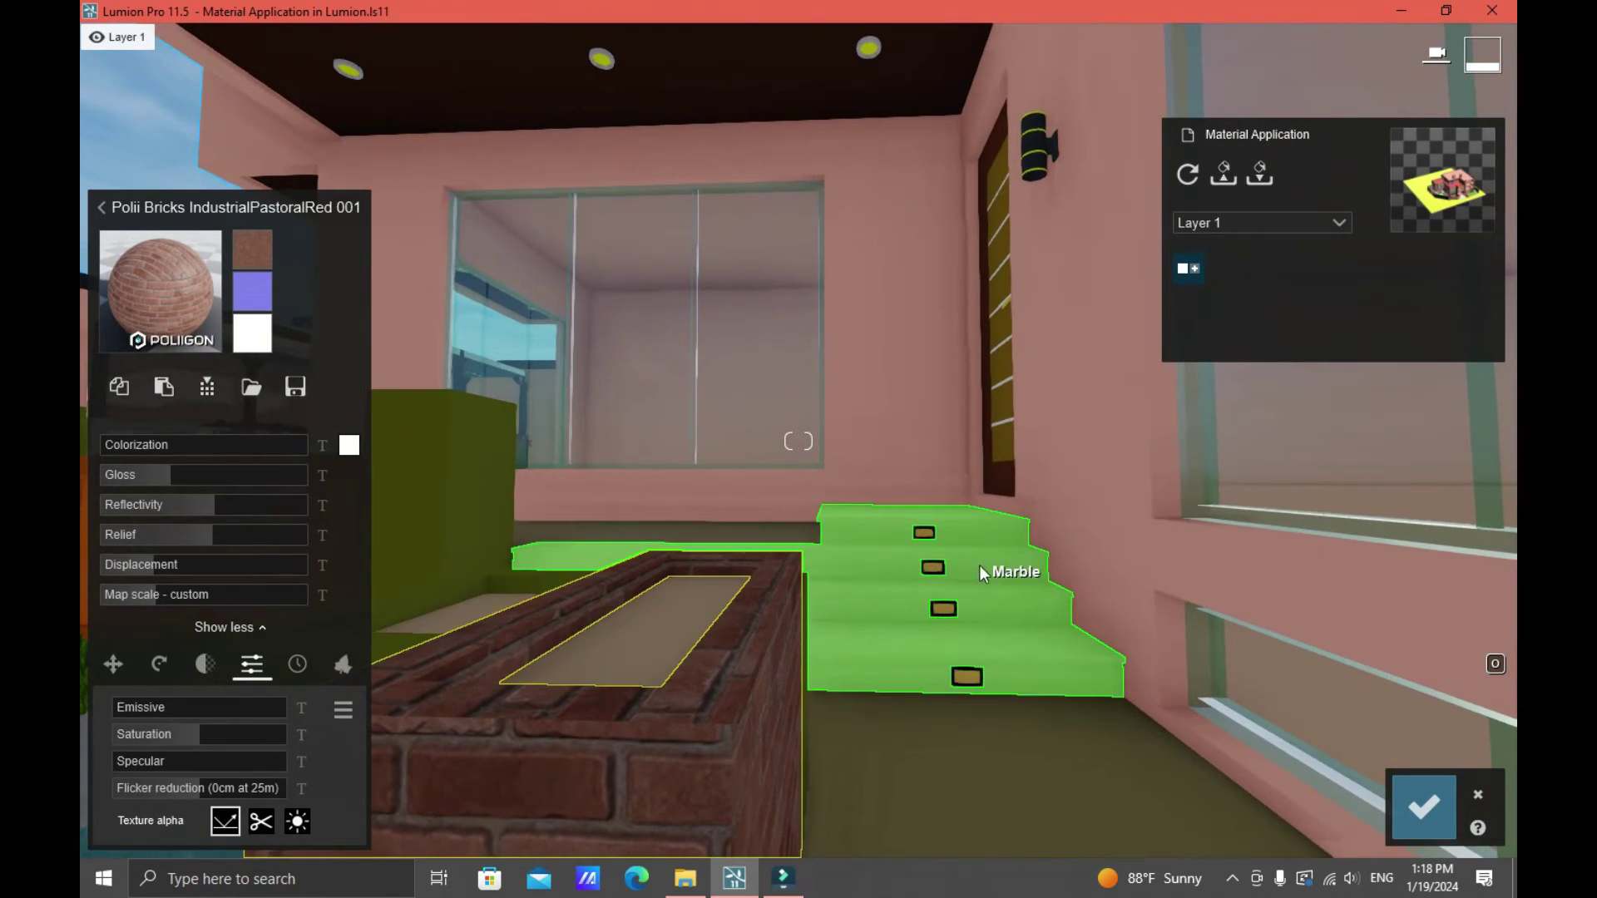
left_click(969, 678)
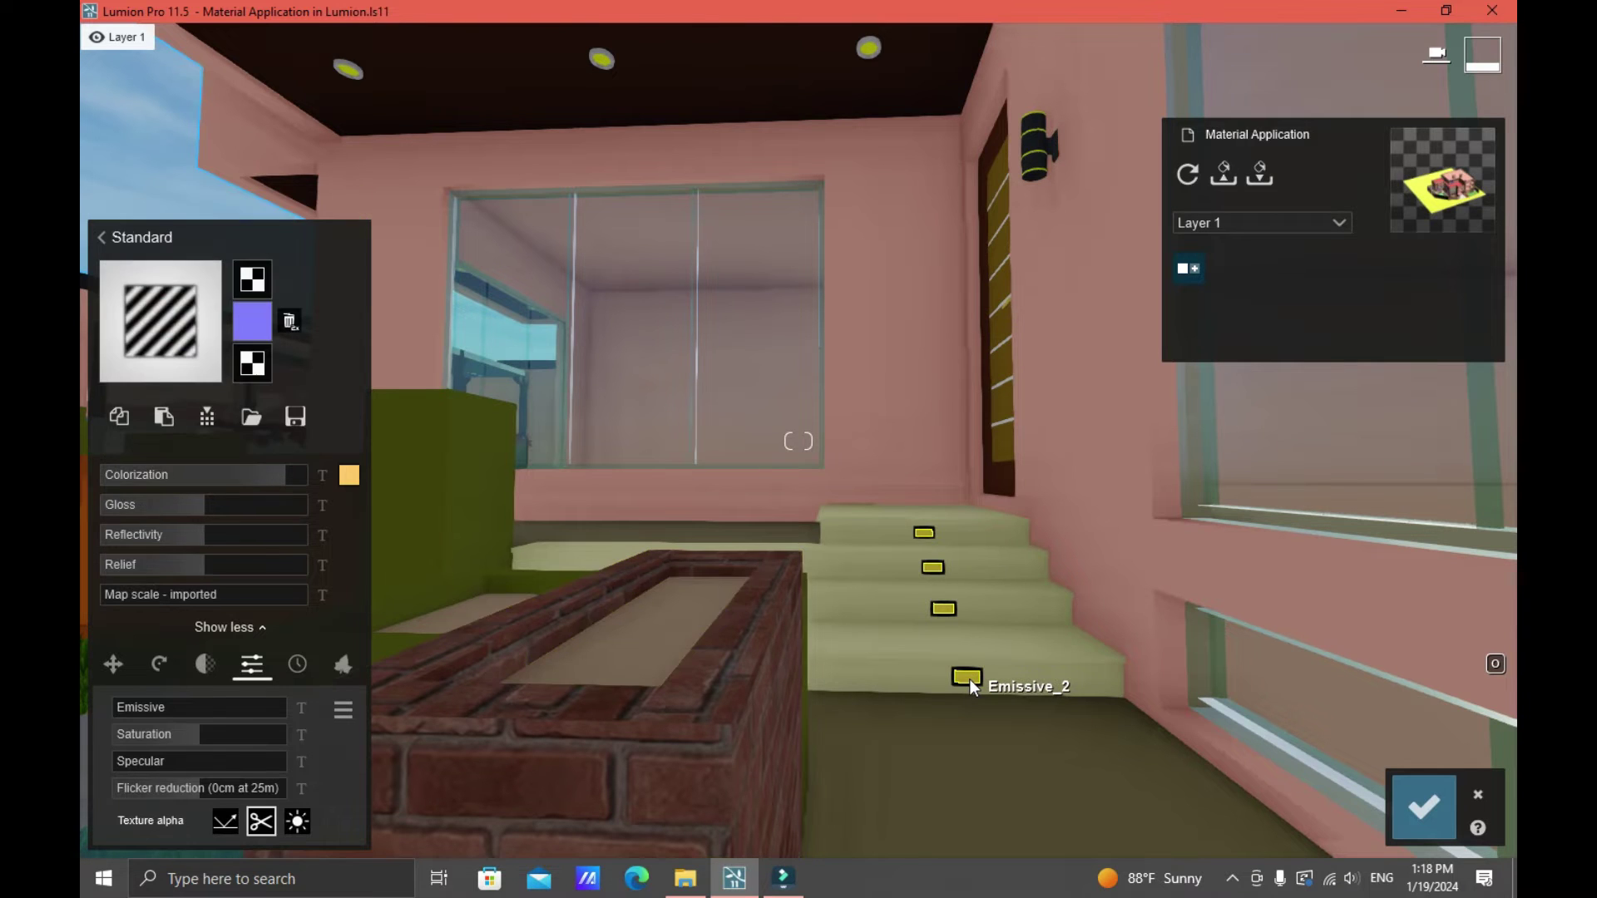
left_click(347, 477)
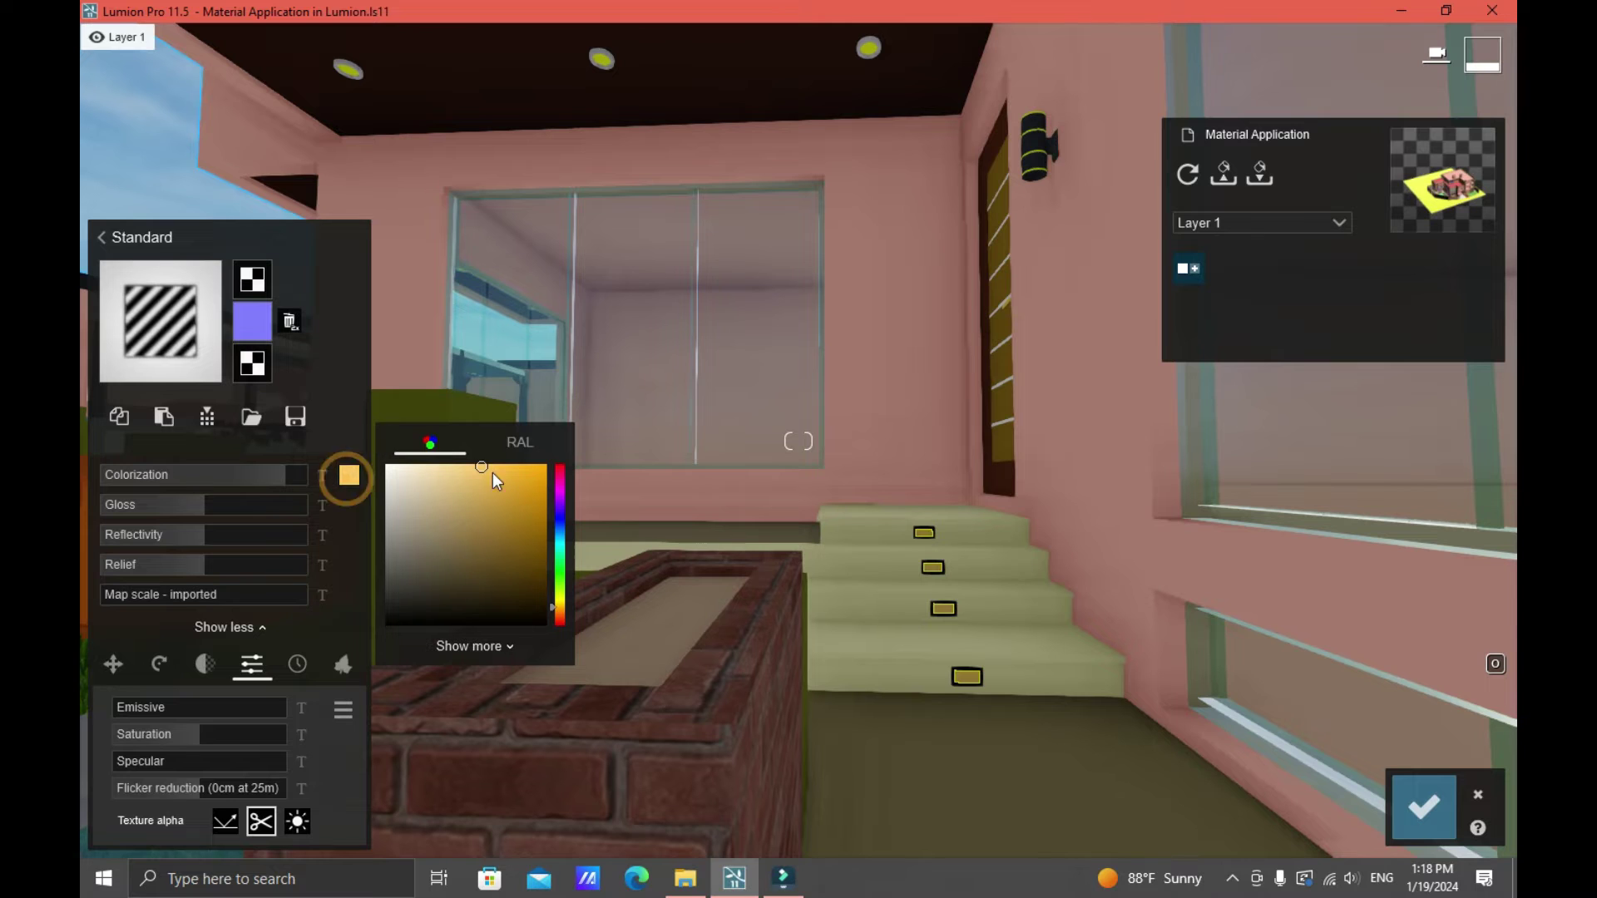
left_click(343, 555)
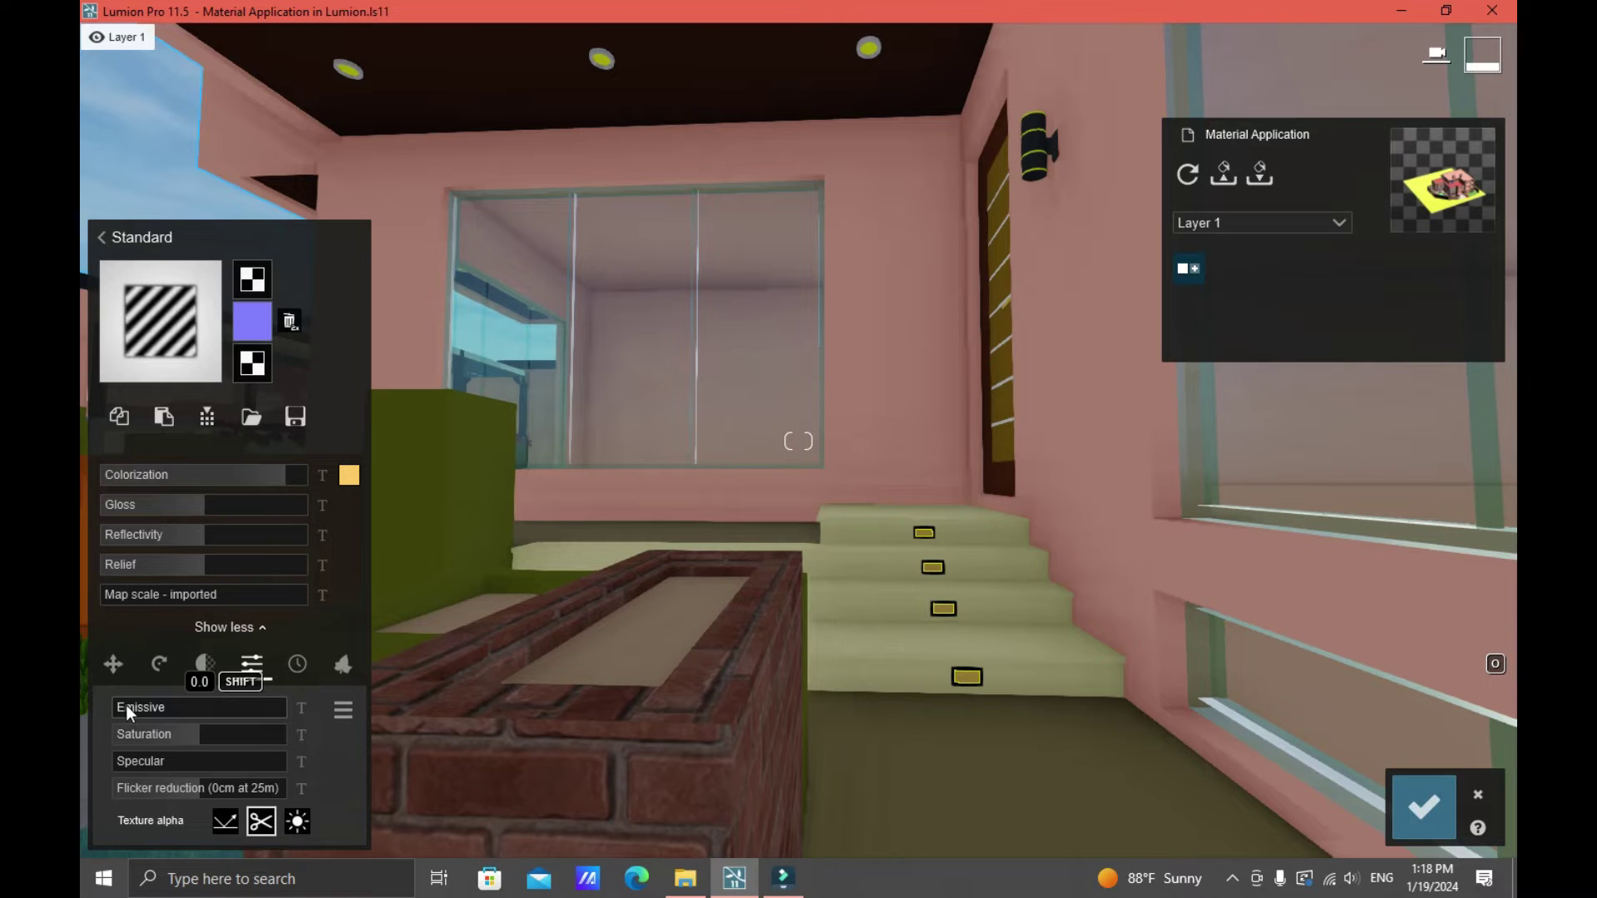
left_click_drag(128, 705, 222, 699)
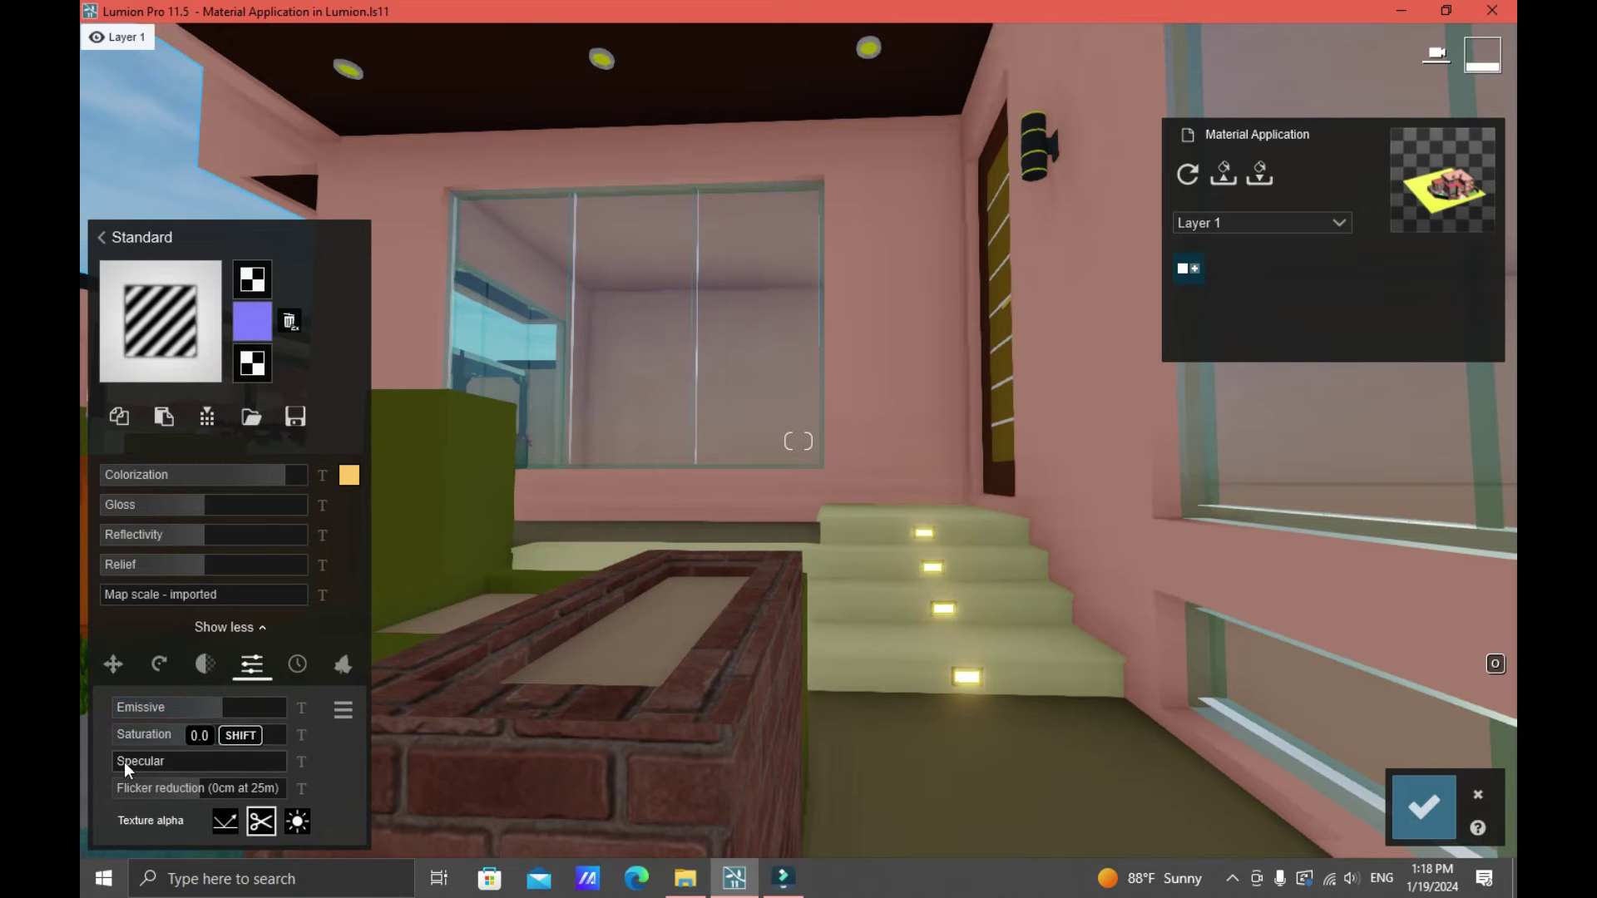
left_click_drag(123, 762, 240, 767)
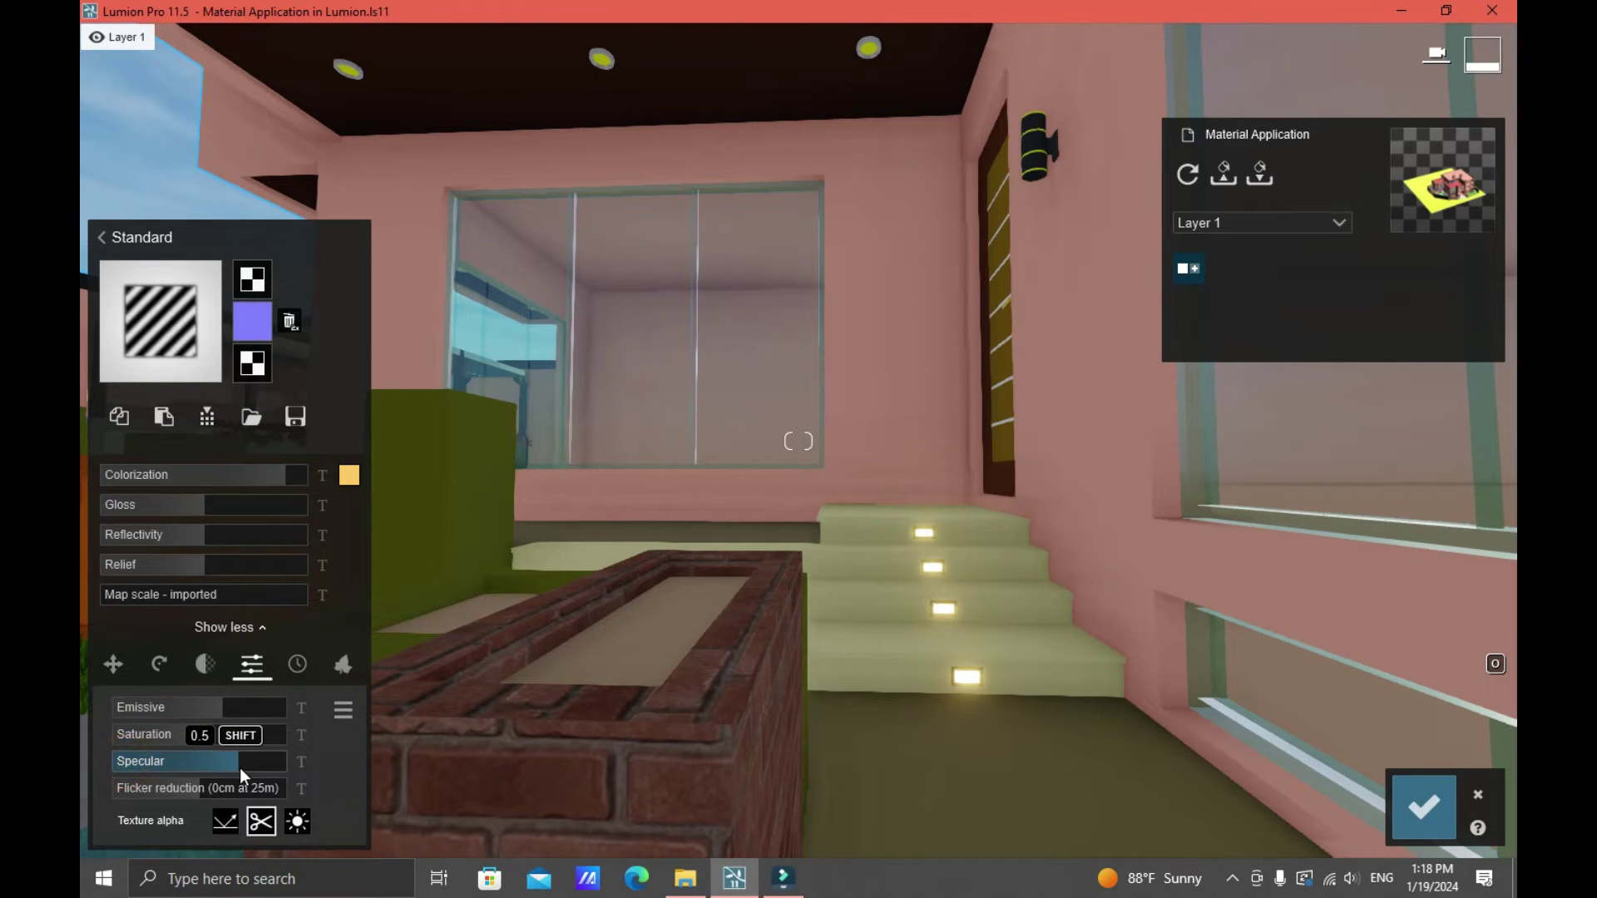
Step: Add Stone-type weathering of 0.1 to the brick planter boxes along the walkway
left_click(298, 665)
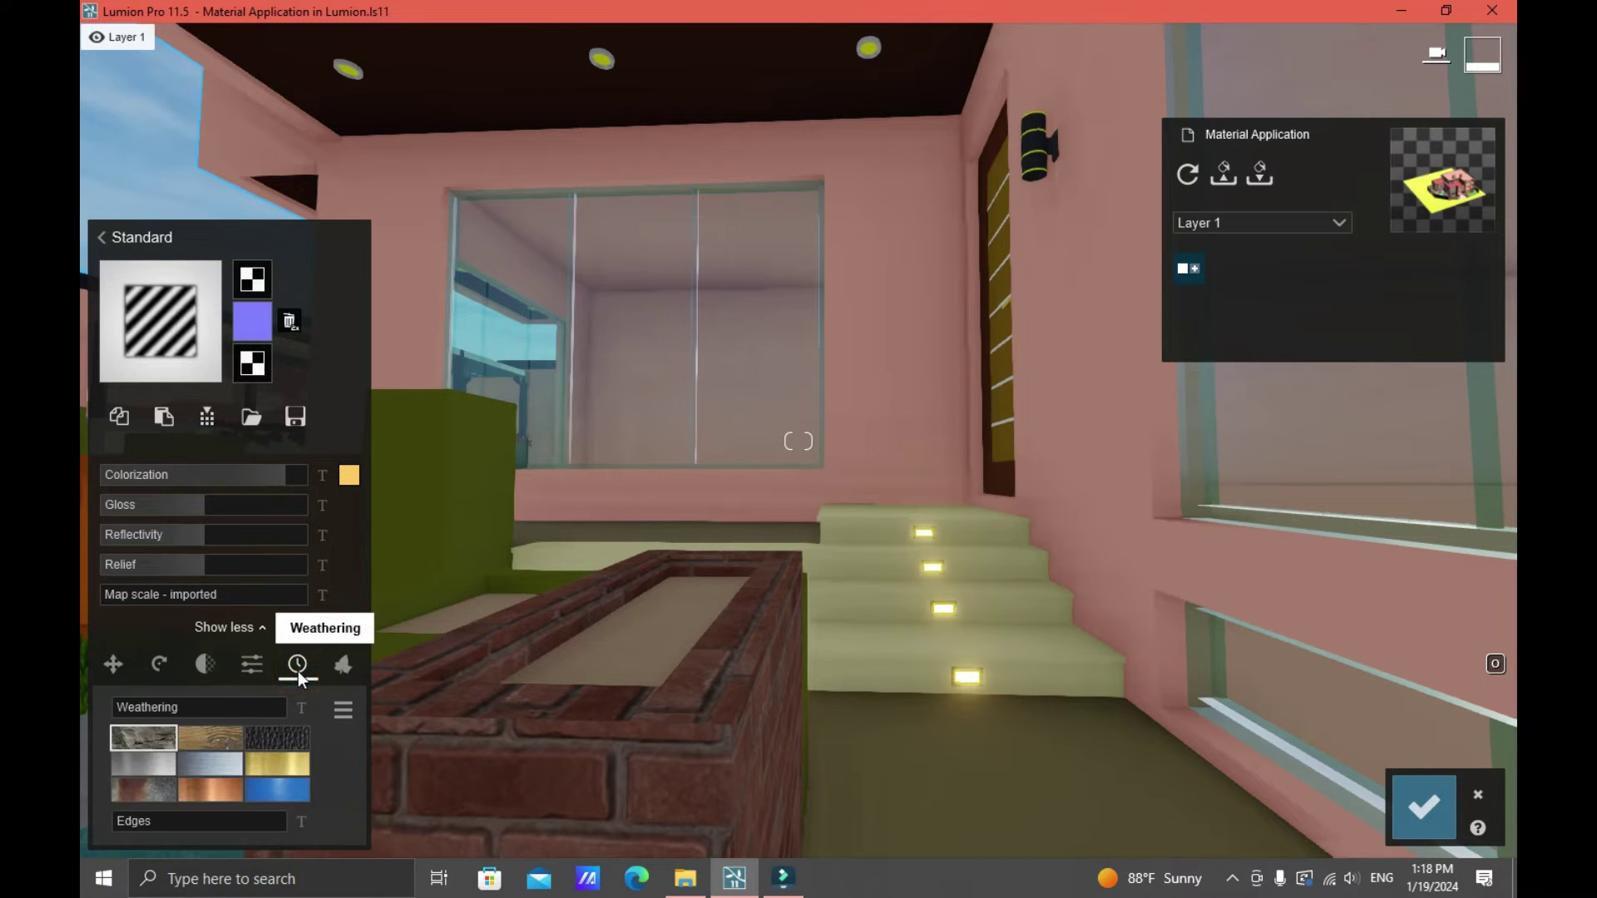
right_click_drag(776, 502, 662, 590)
left_click(677, 589)
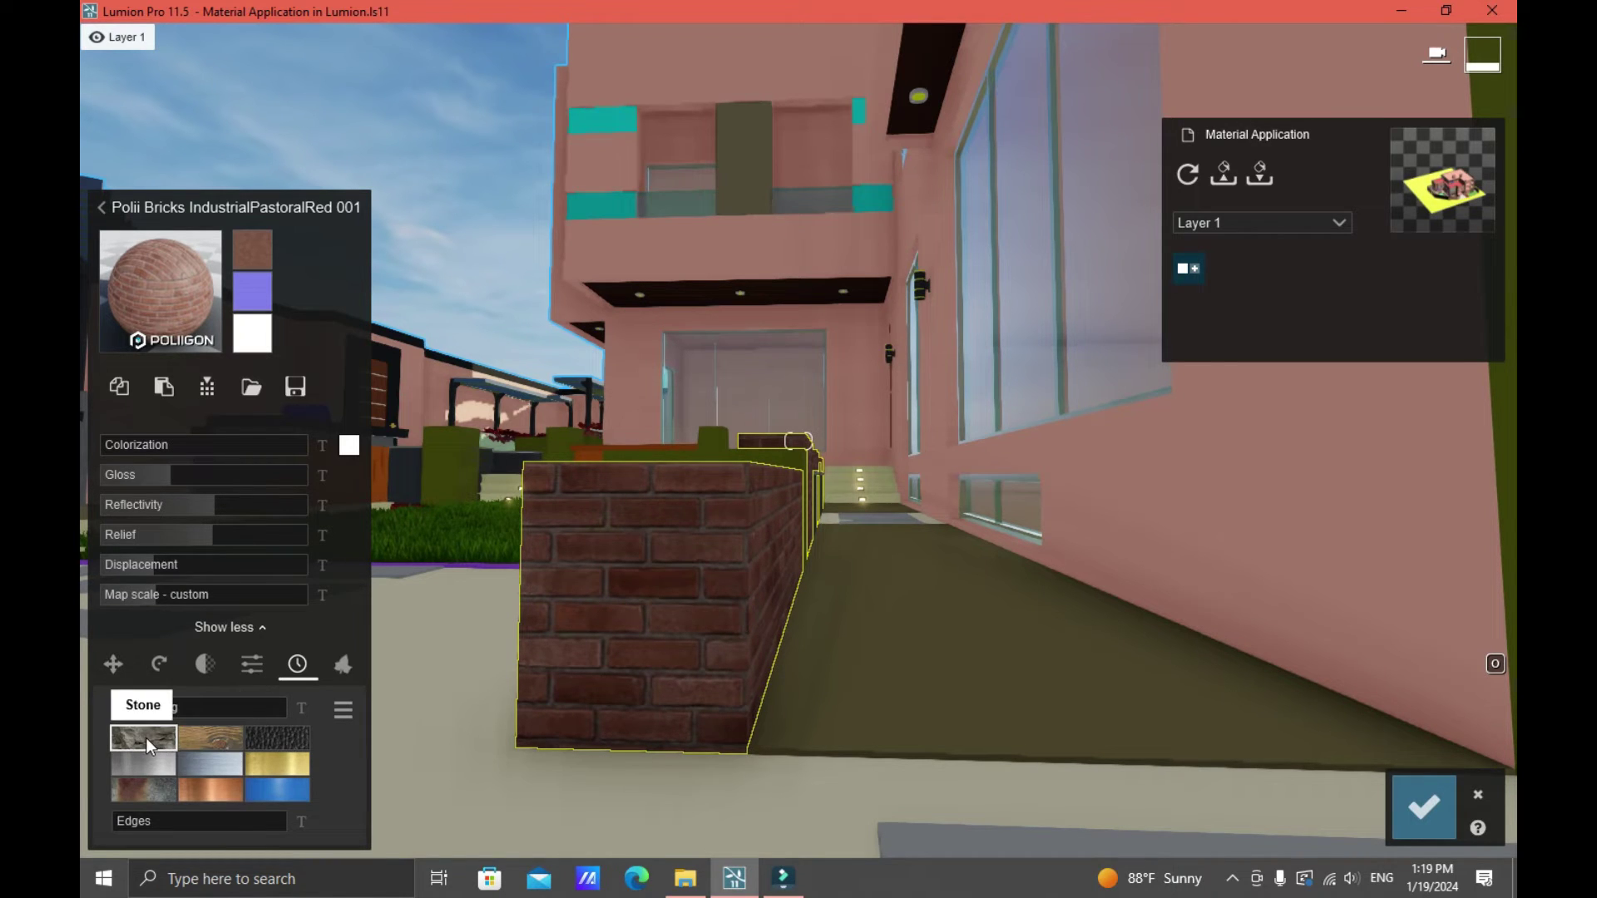
left_click(197, 739)
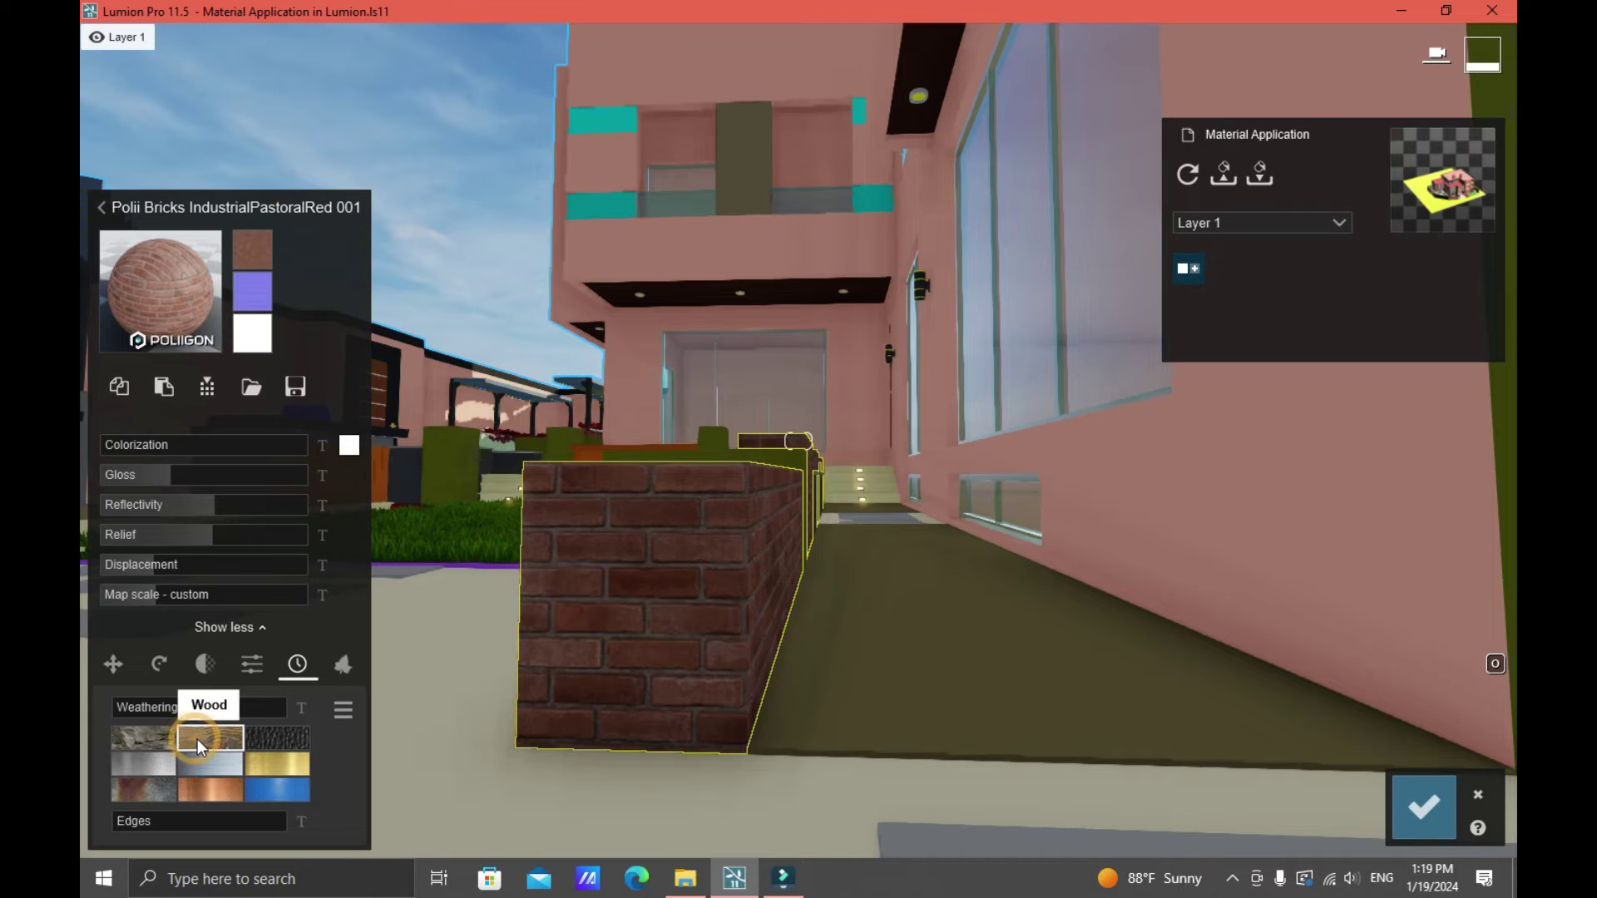
left_click(146, 738)
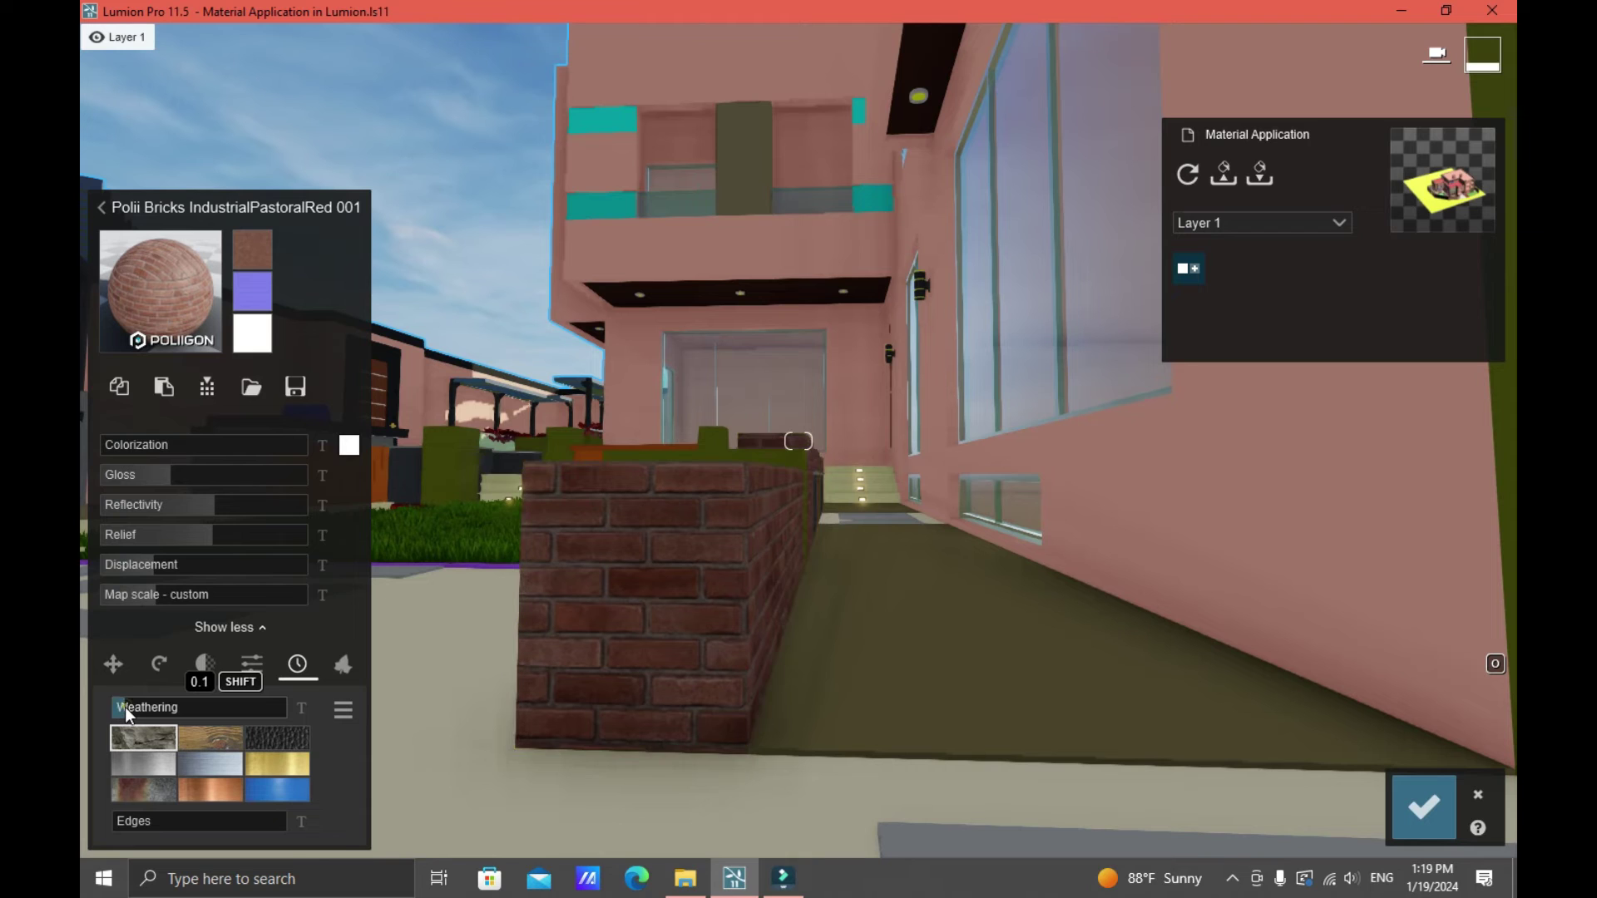
left_click_drag(125, 707, 136, 708)
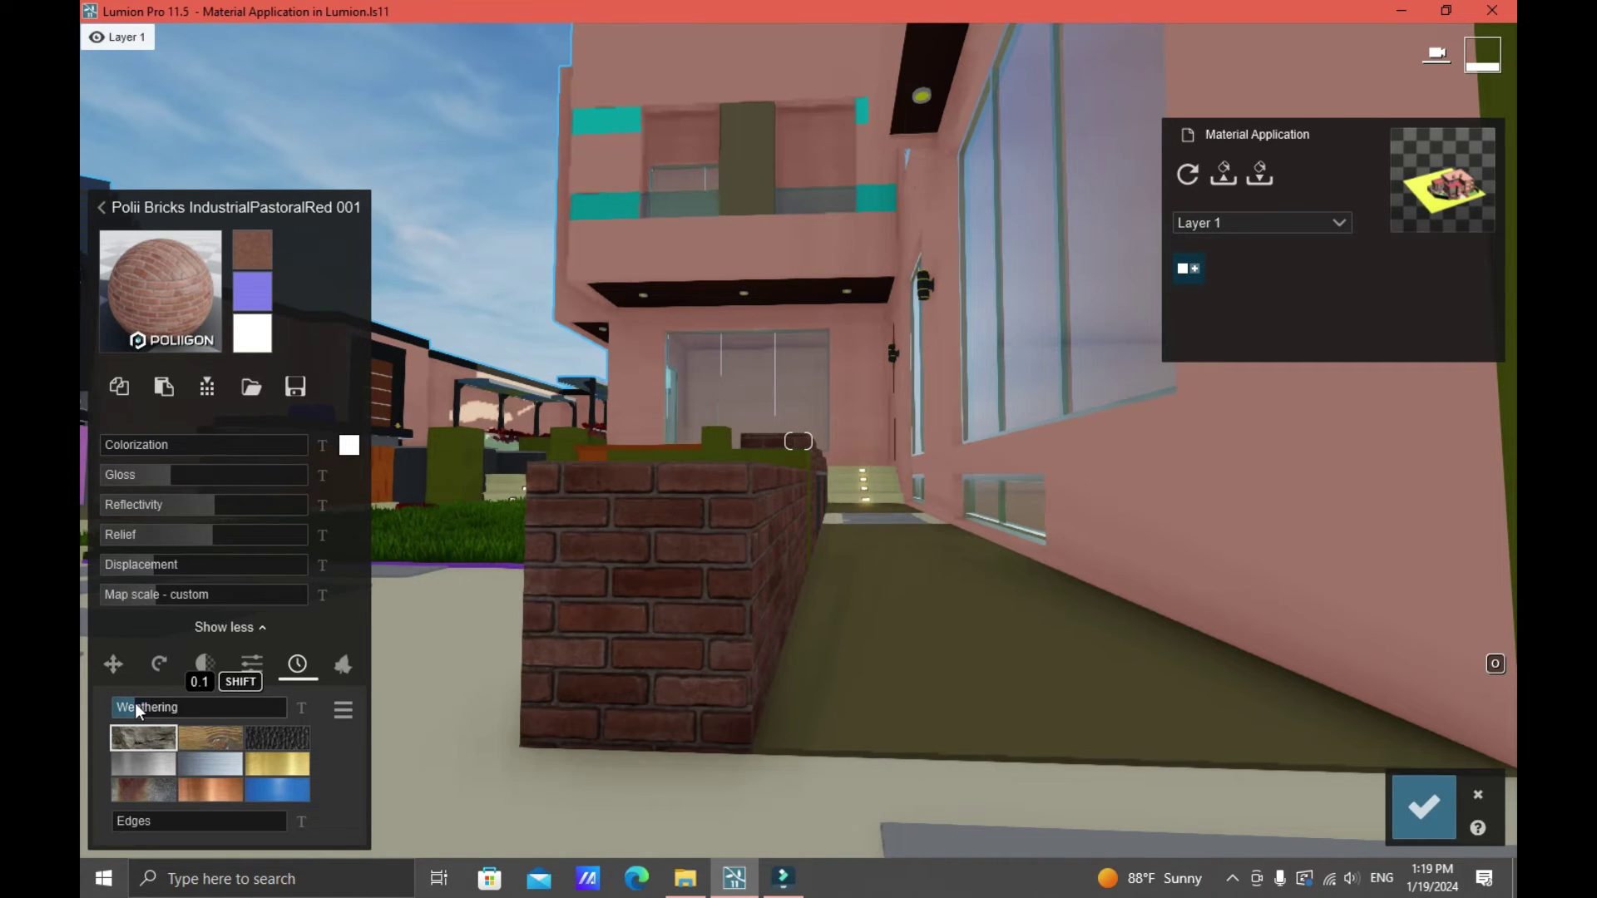
key("w")
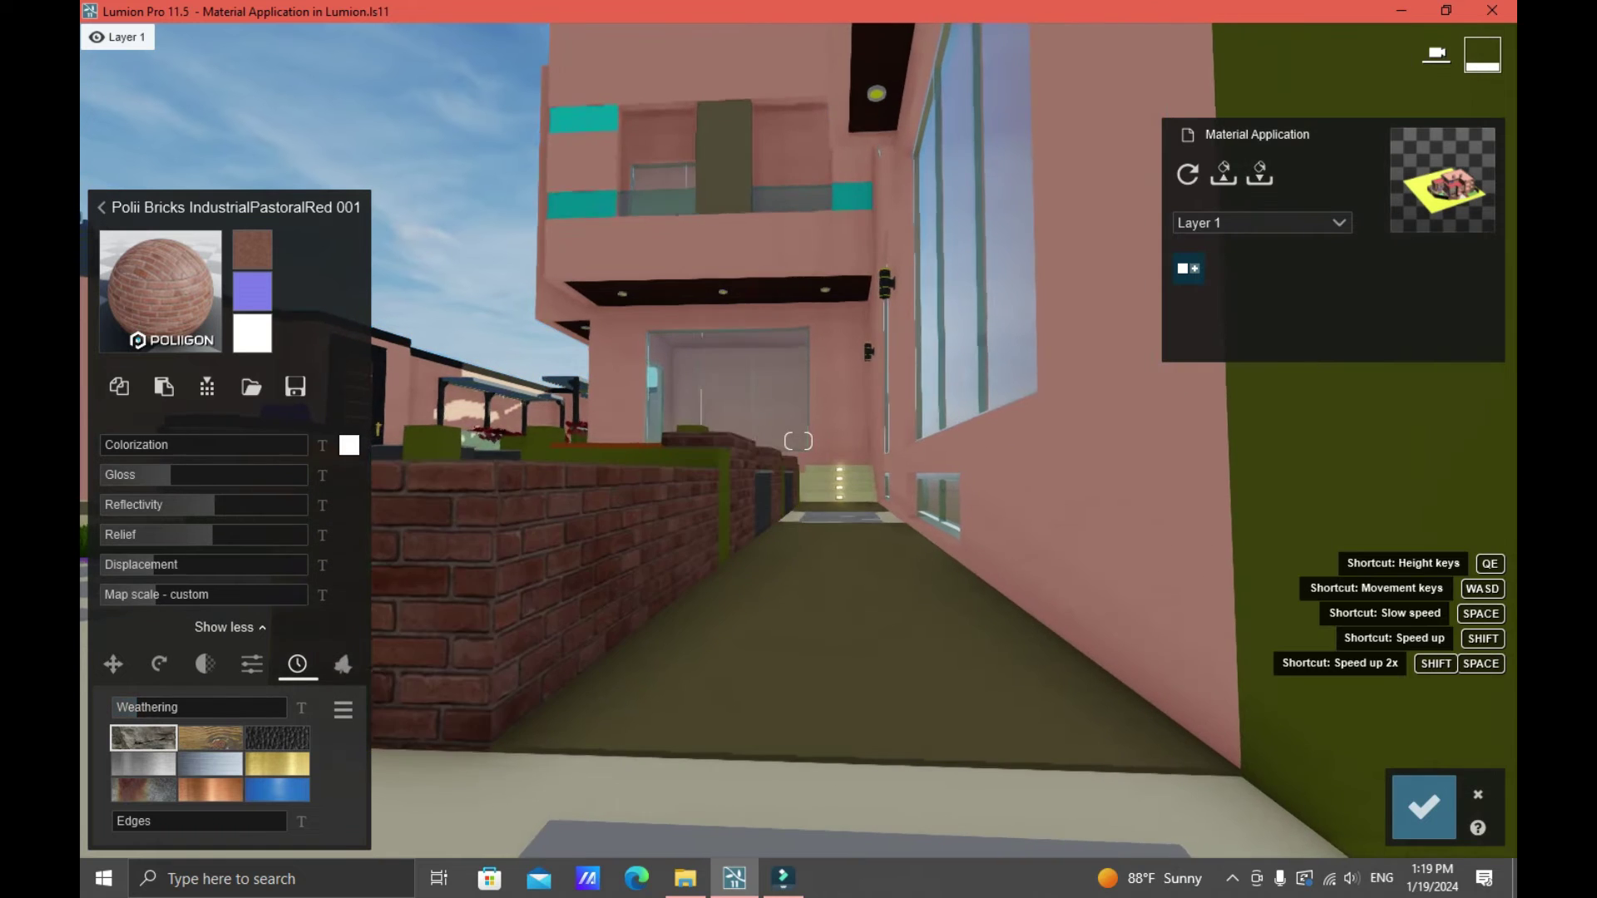
Step: Set the Edges value of the brick planter material along the walkway to 0.2
key("s")
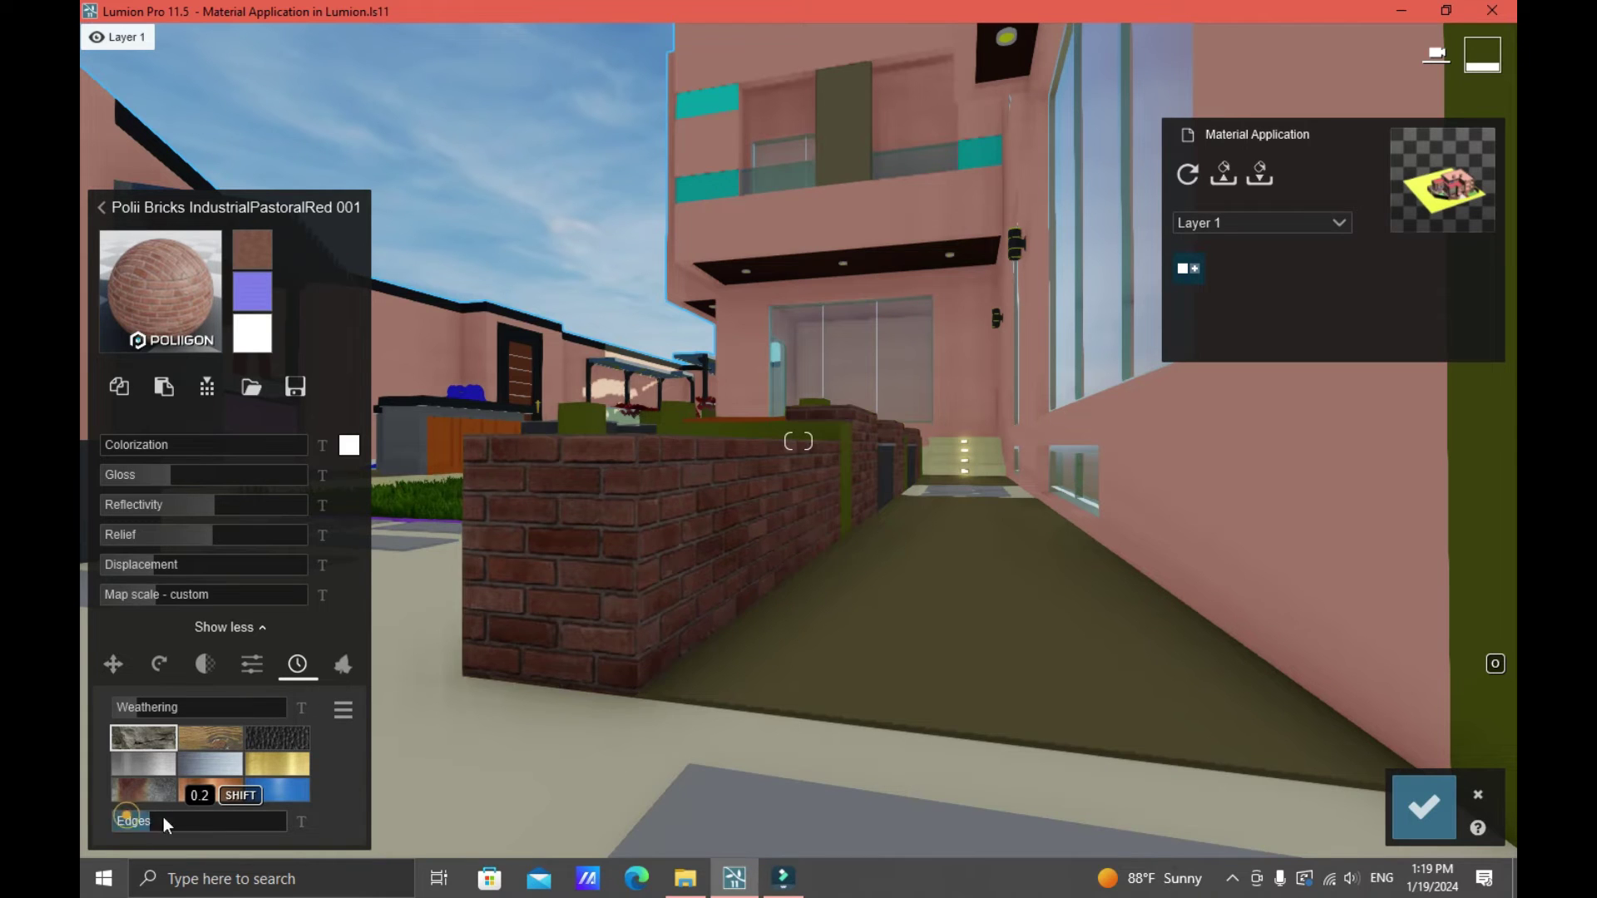
left_click_drag(127, 822, 228, 832)
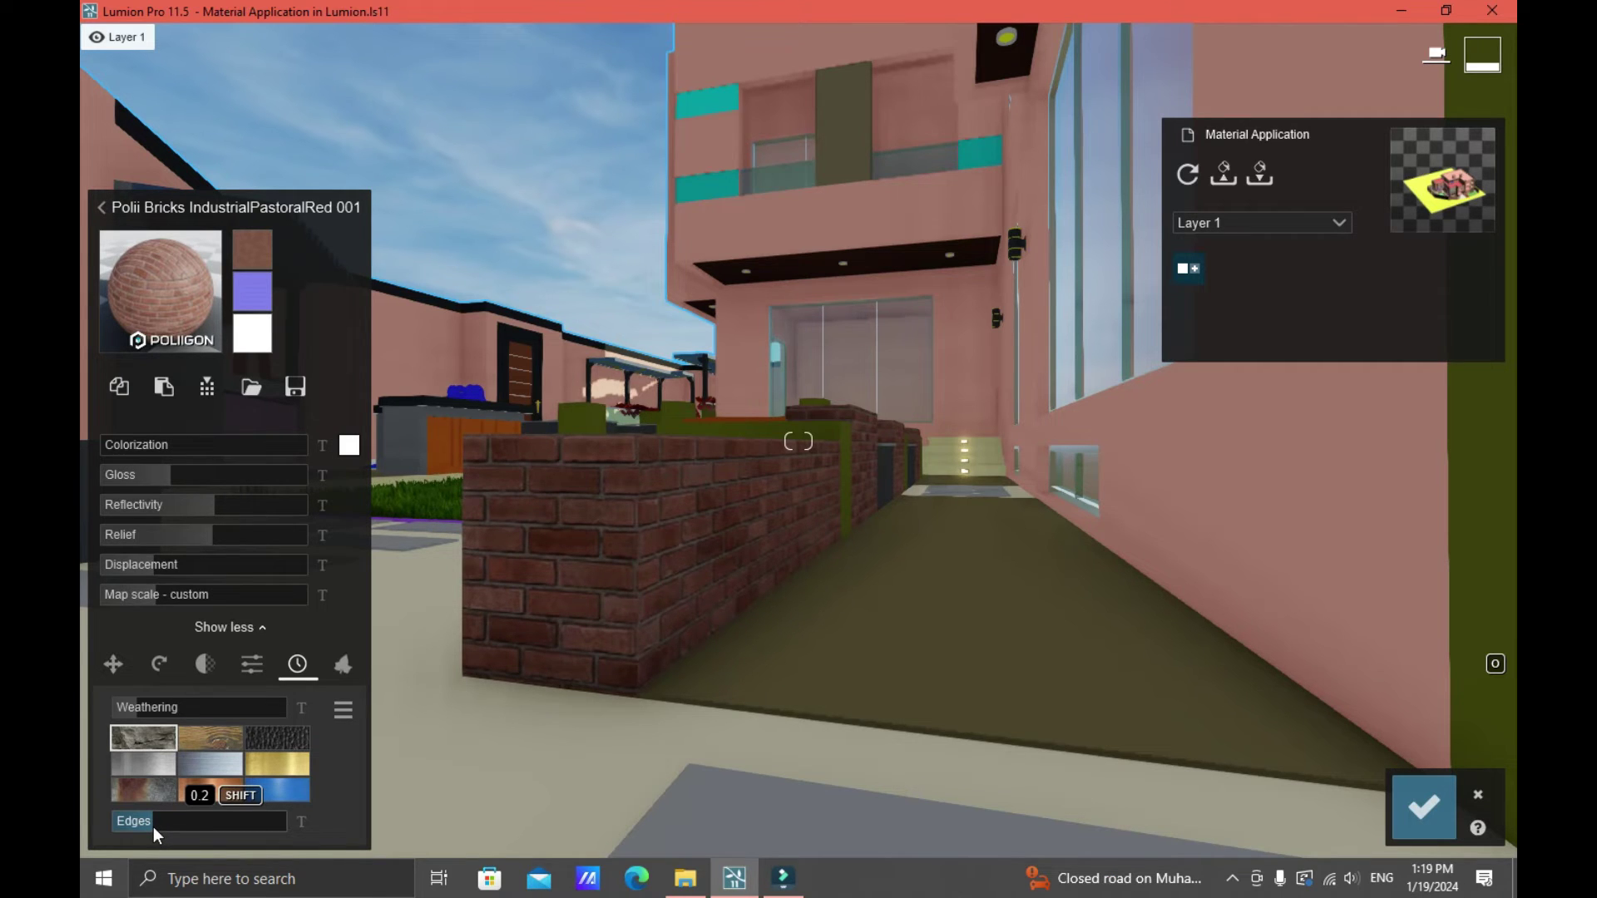
Step: Try a foliage spread of 0.1 on the brick planters, reset the spread to zero, and save the material changes
left_click(342, 665)
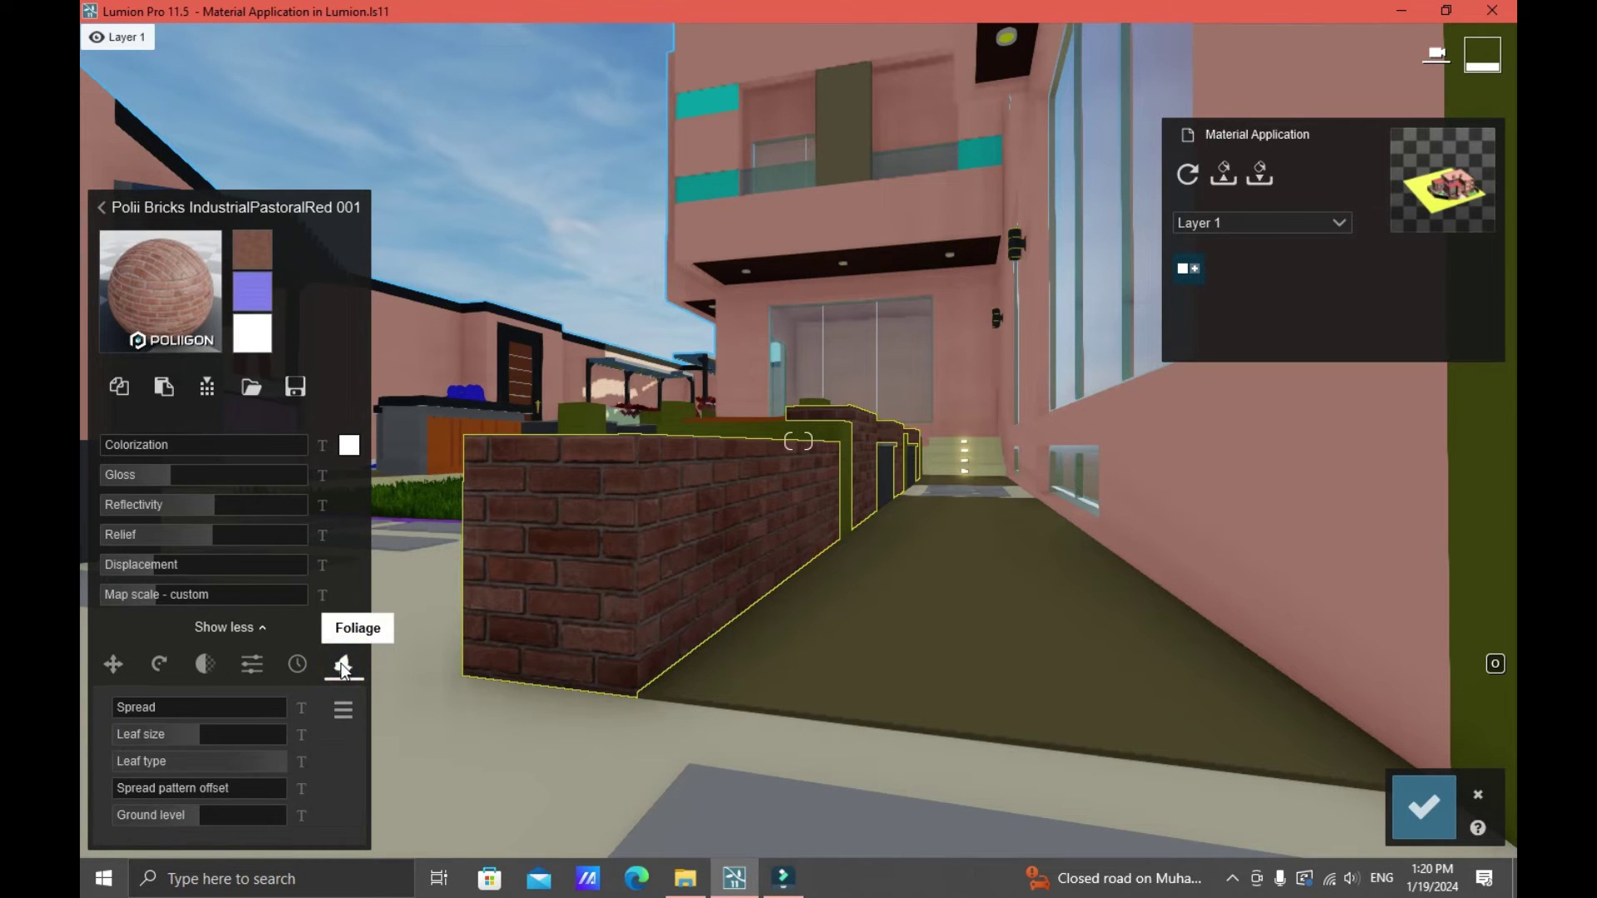
left_click(131, 711)
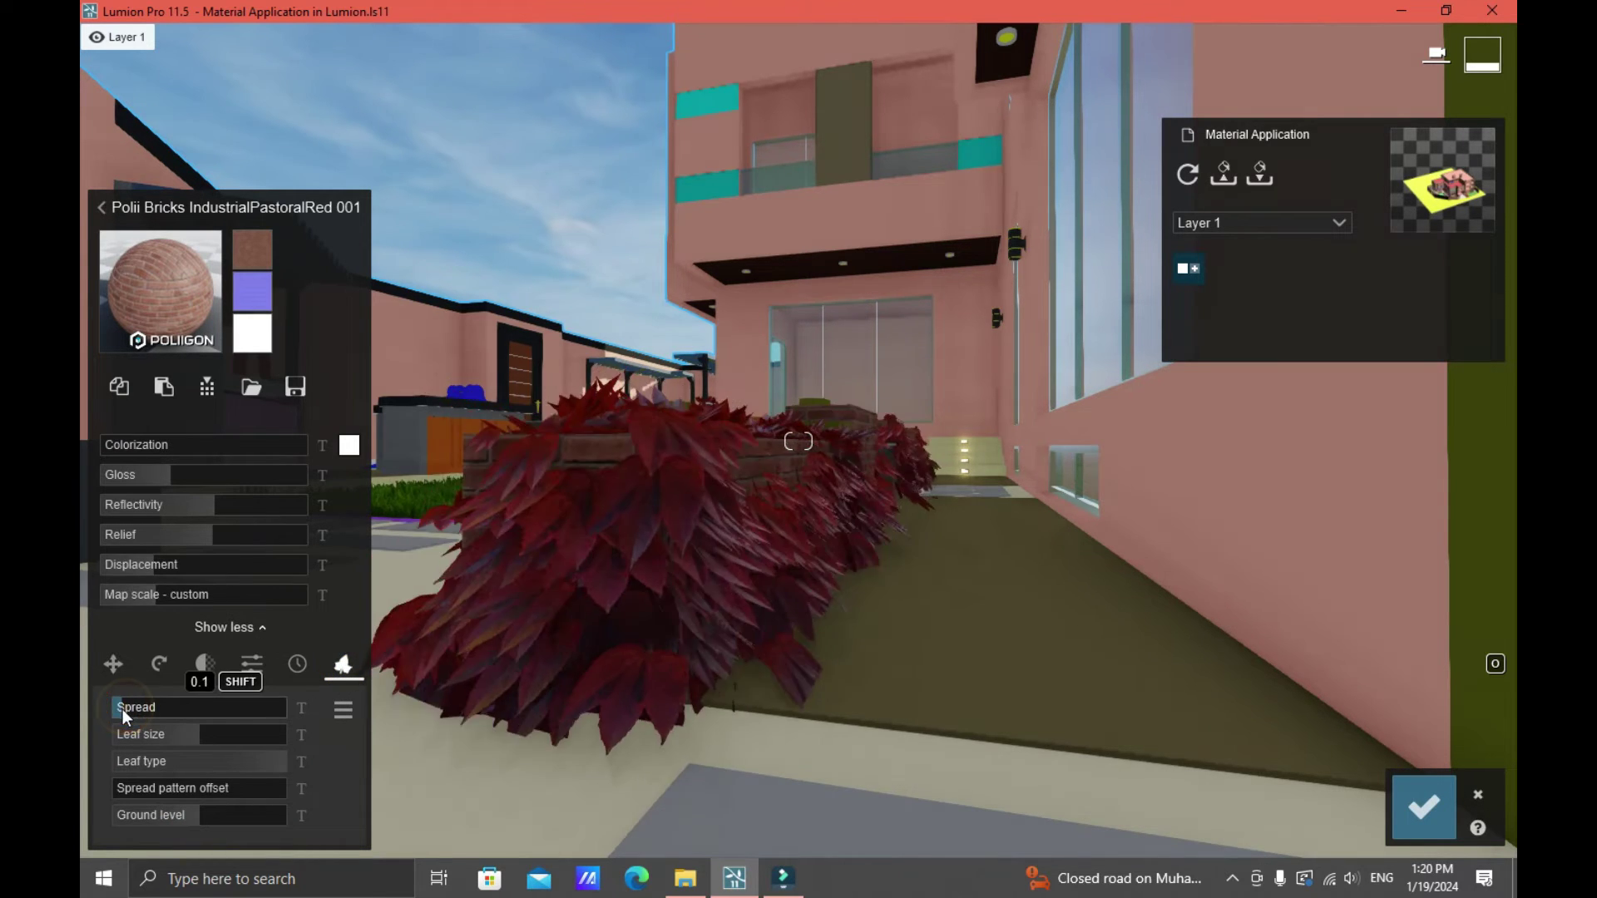
left_click_drag(122, 709, 118, 711)
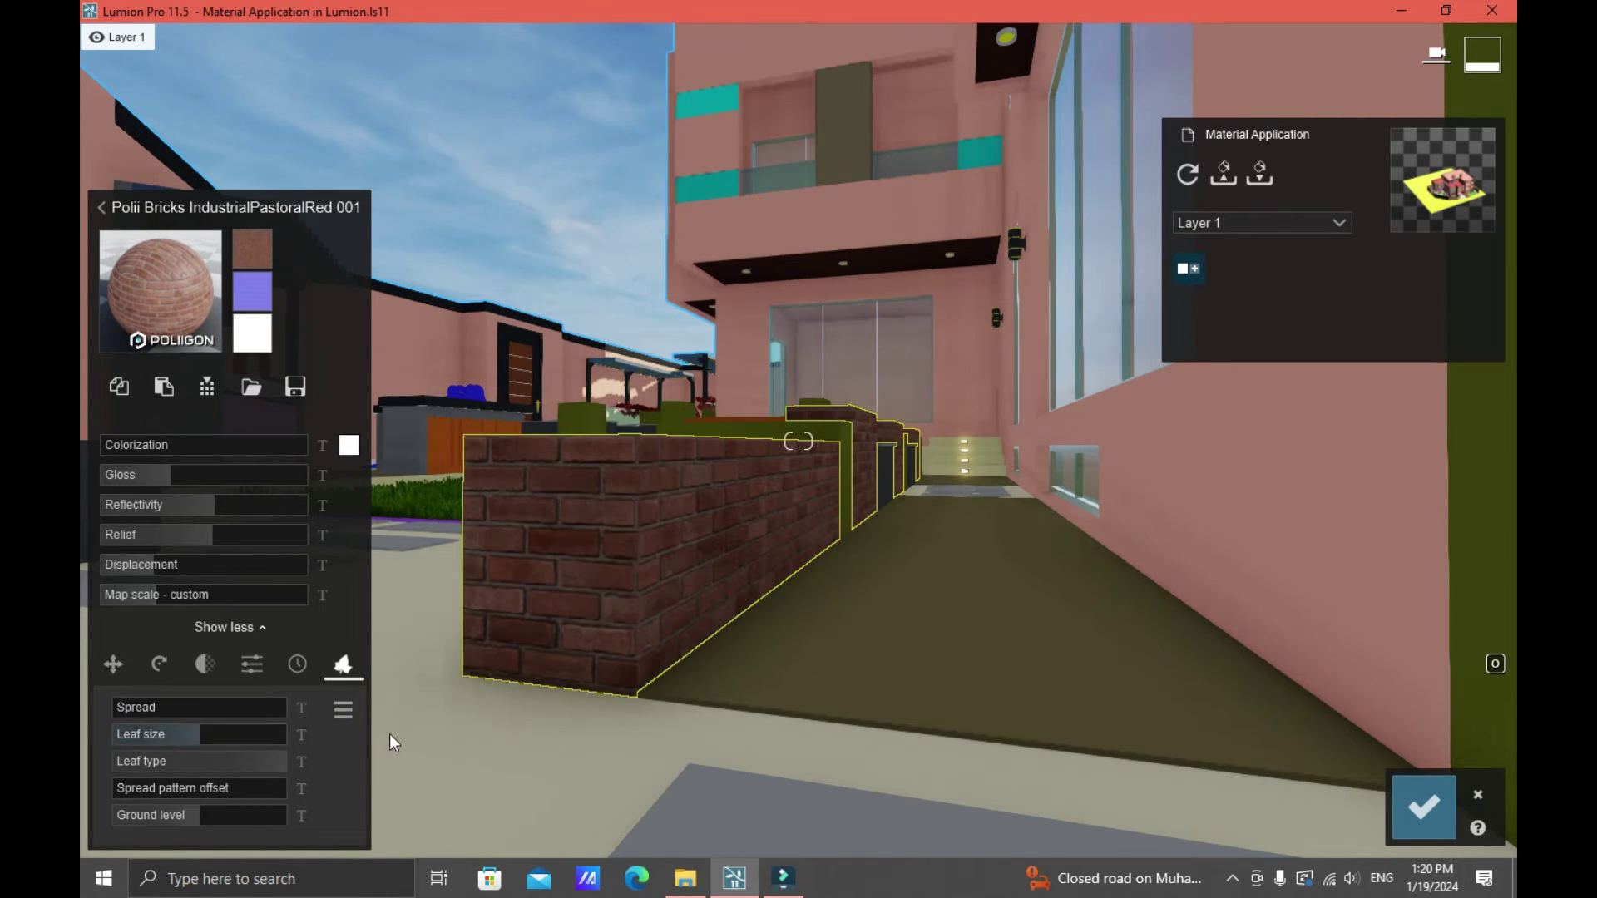
left_click(1429, 811)
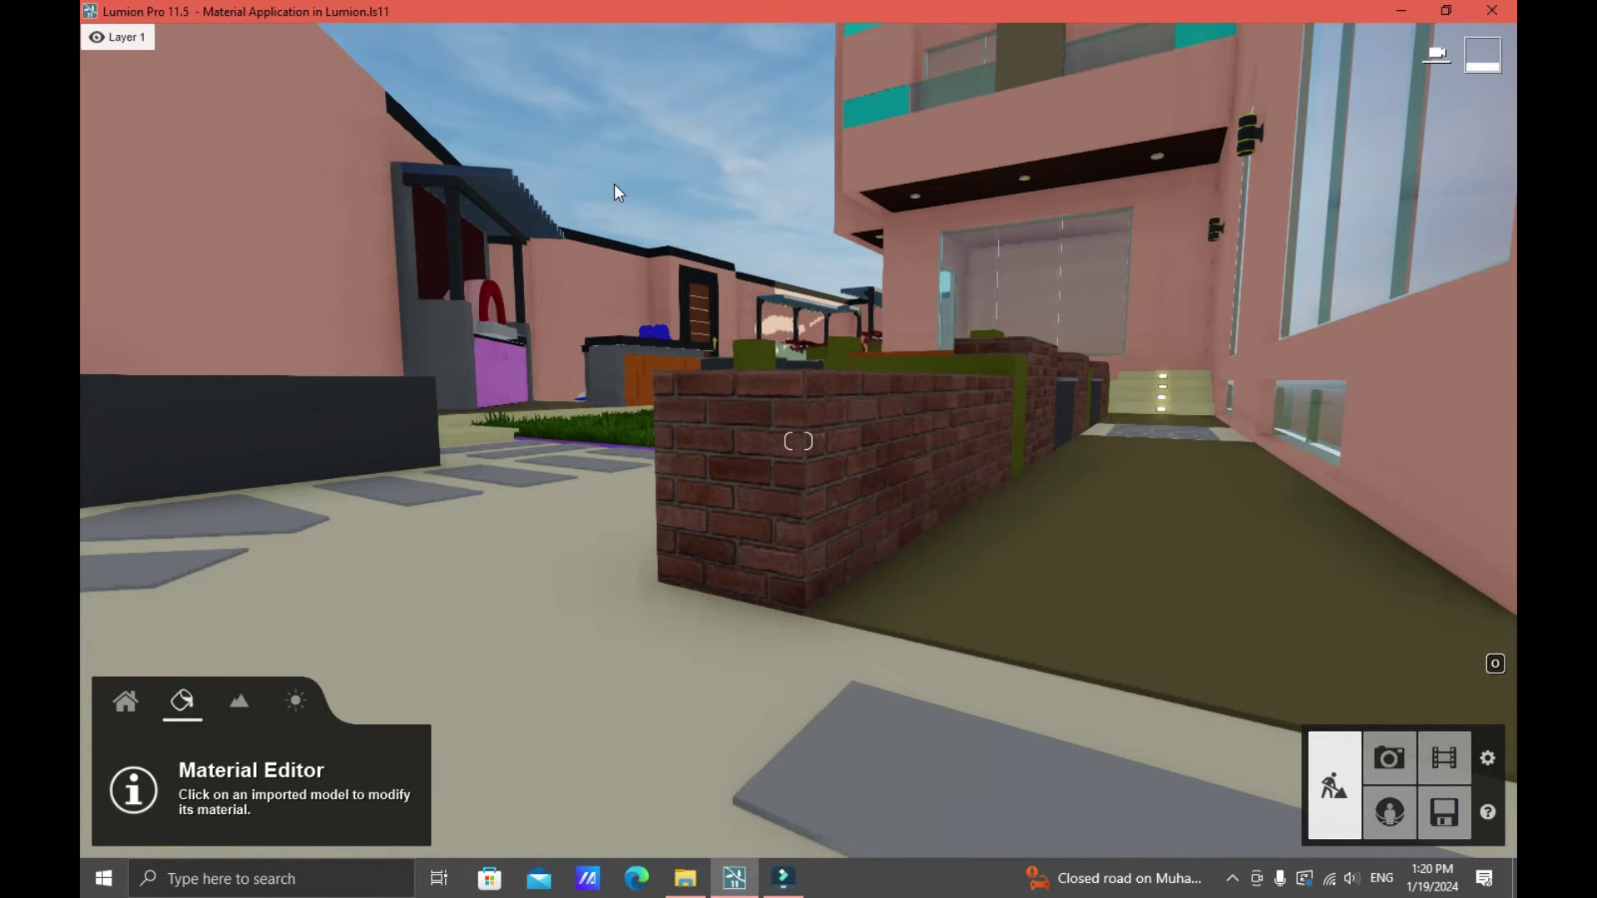
Step: Copy the brick material from the PB_Color2 planters and paste it onto the Black_Stone walls over a Standard material
left_click(754, 457)
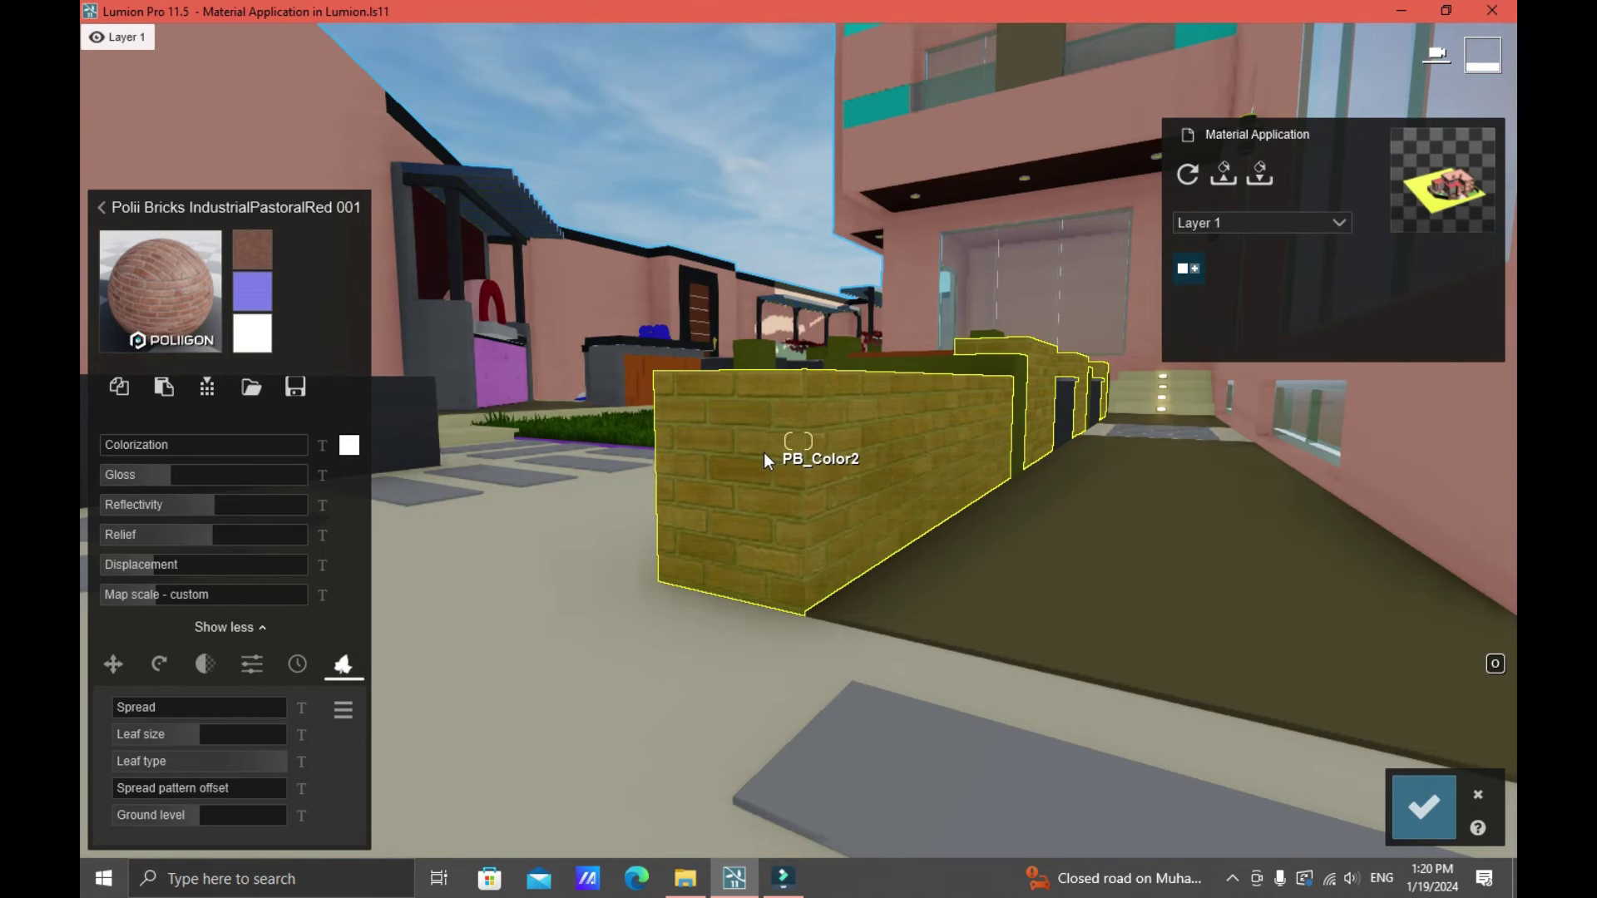
right_click_drag(764, 451, 892, 457)
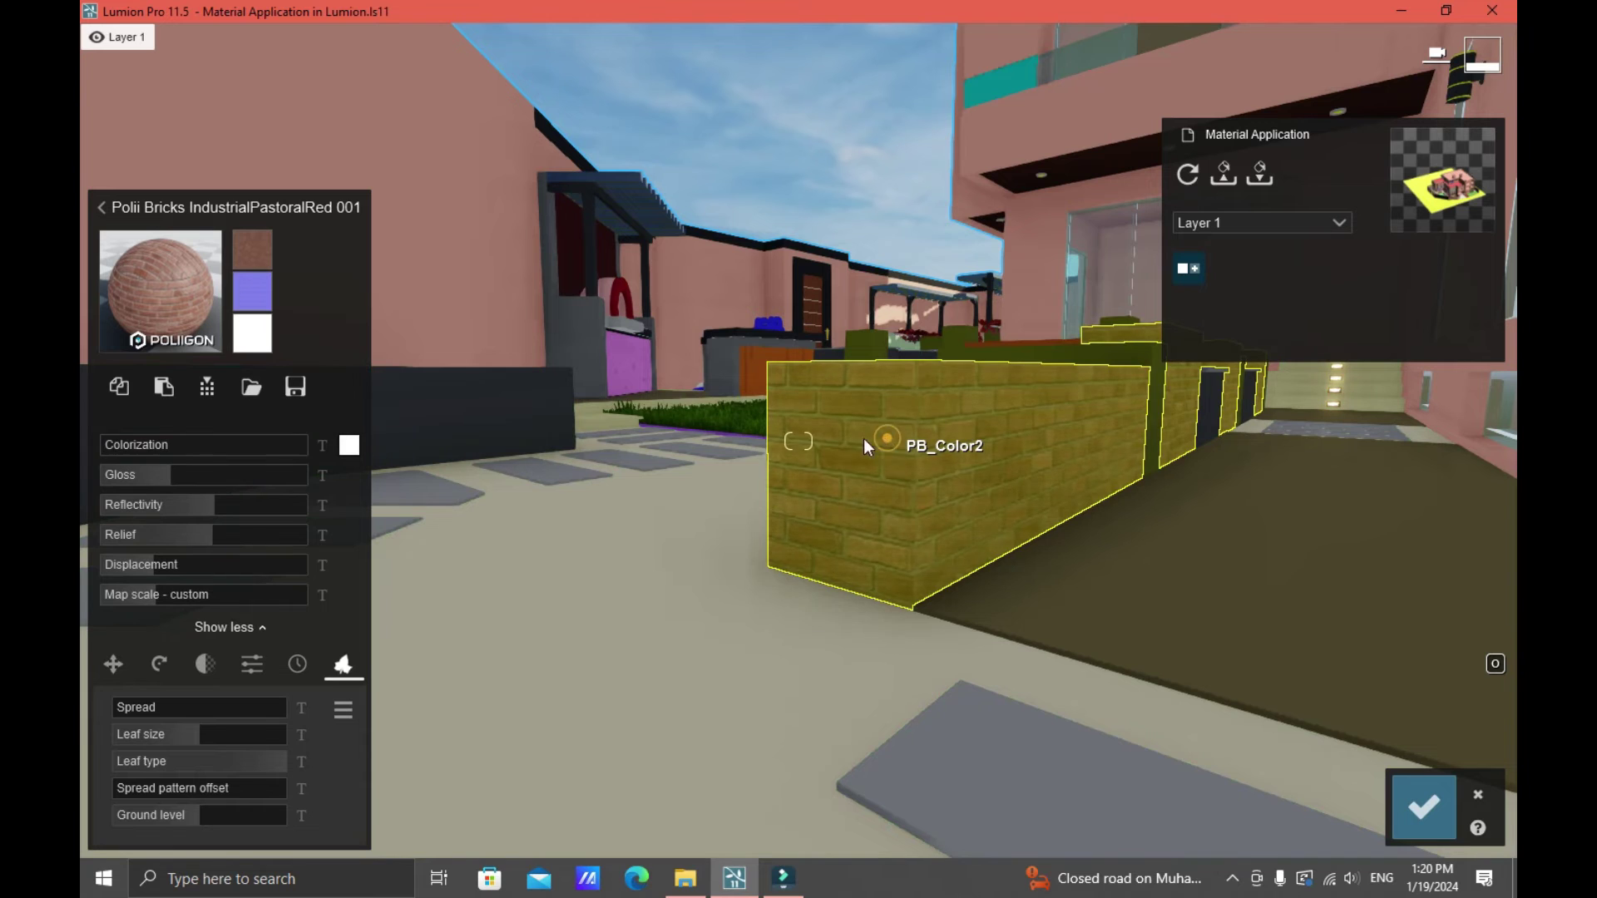
left_click(865, 444)
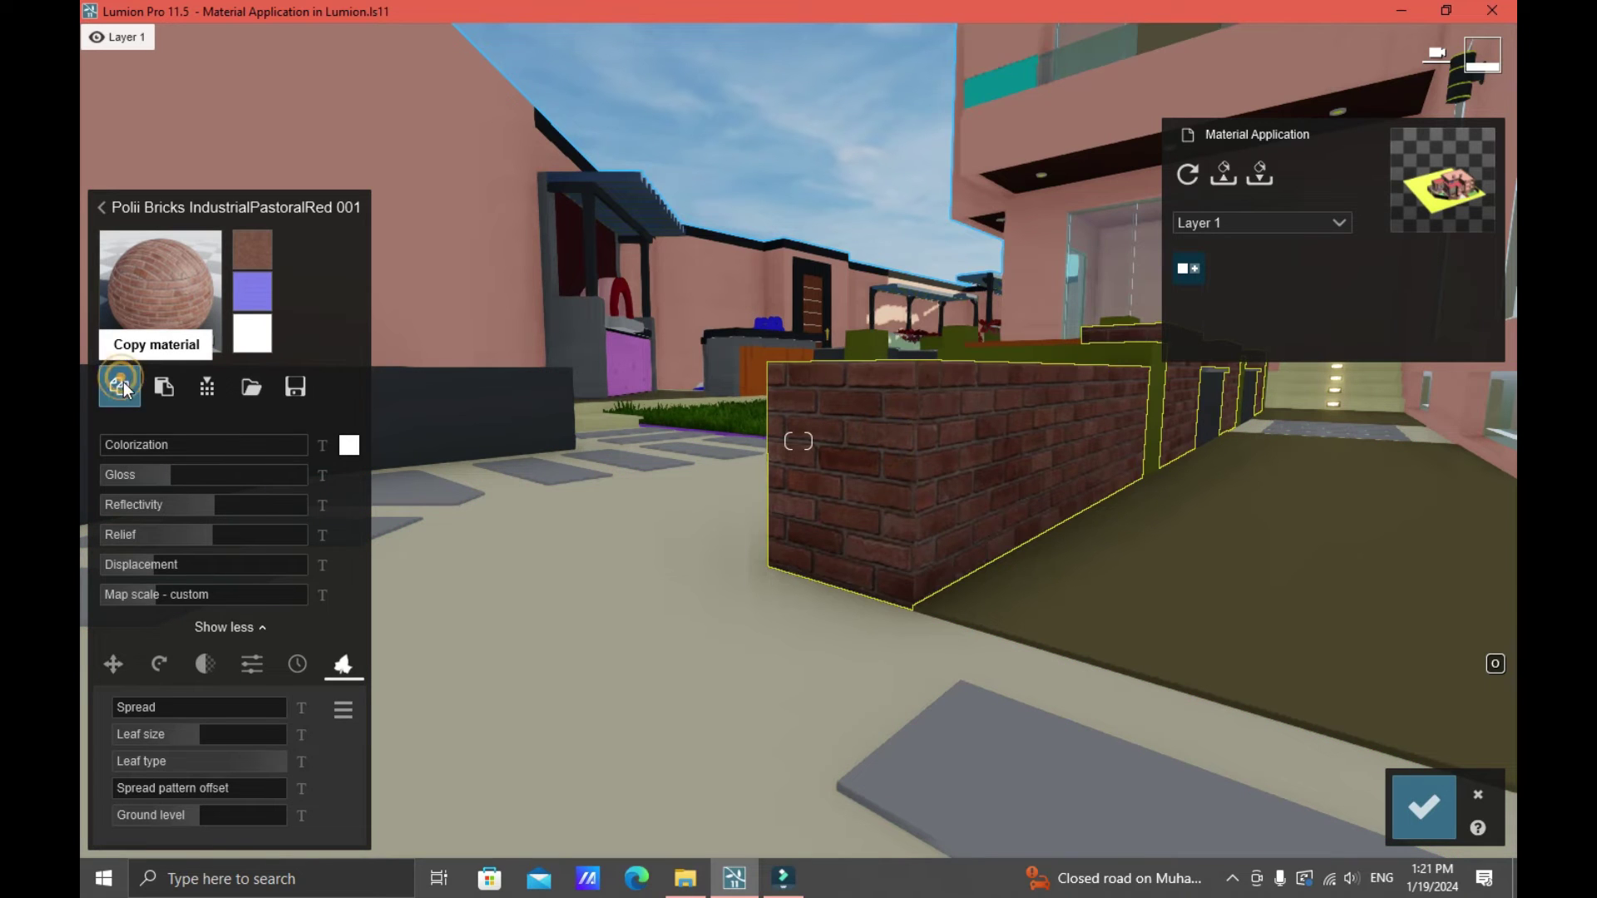
left_click(120, 386)
right_click_drag(652, 447, 671, 392)
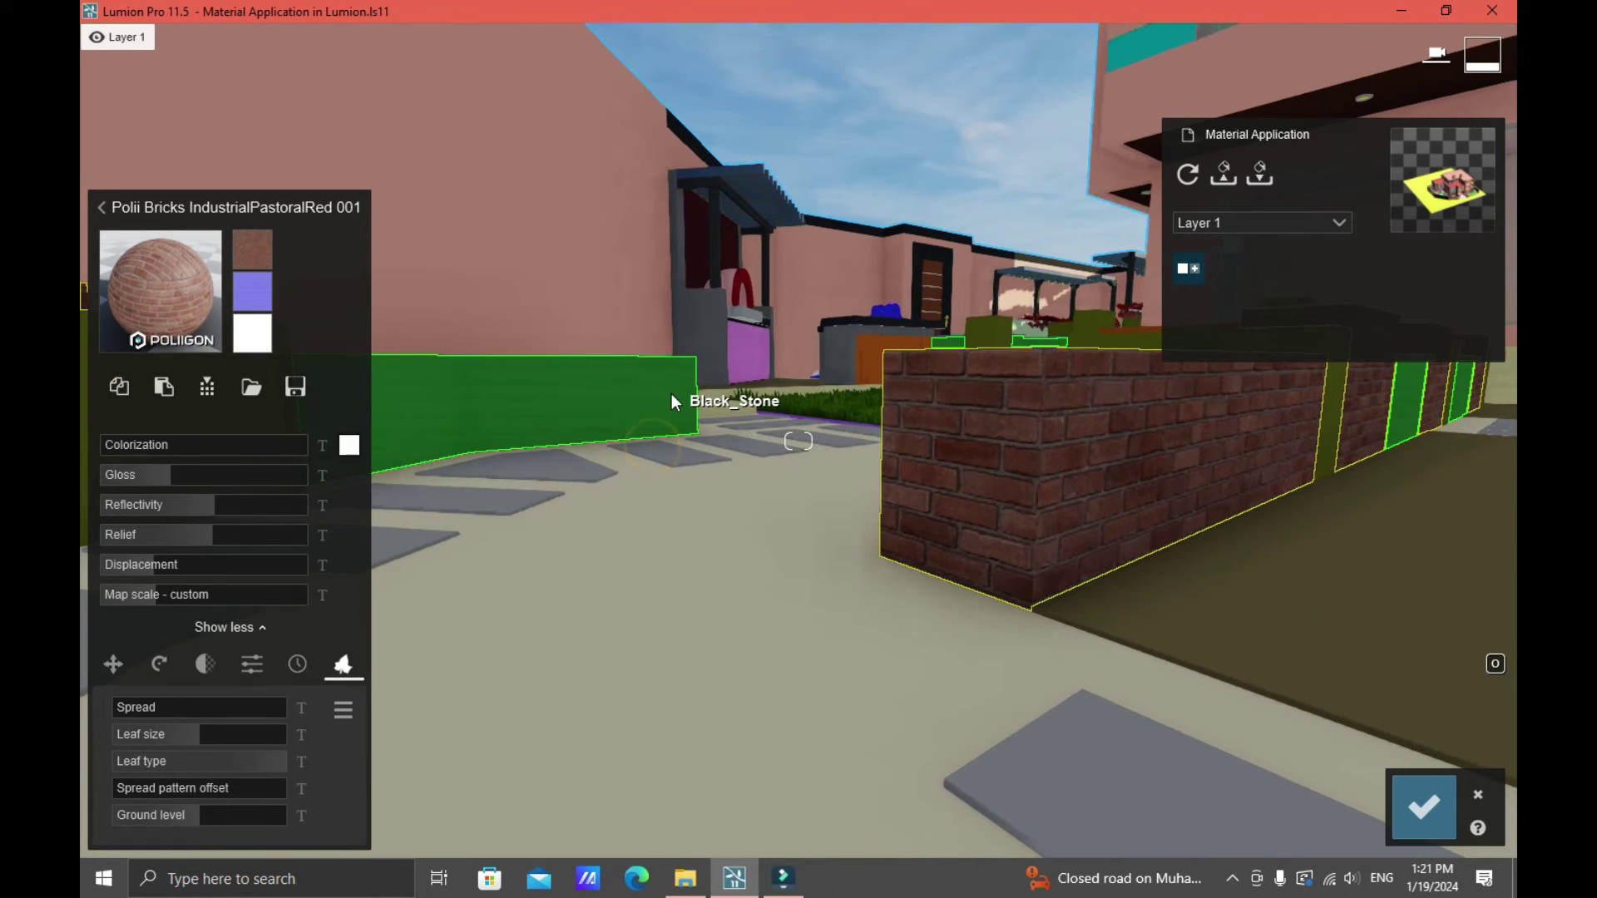
left_click(618, 398)
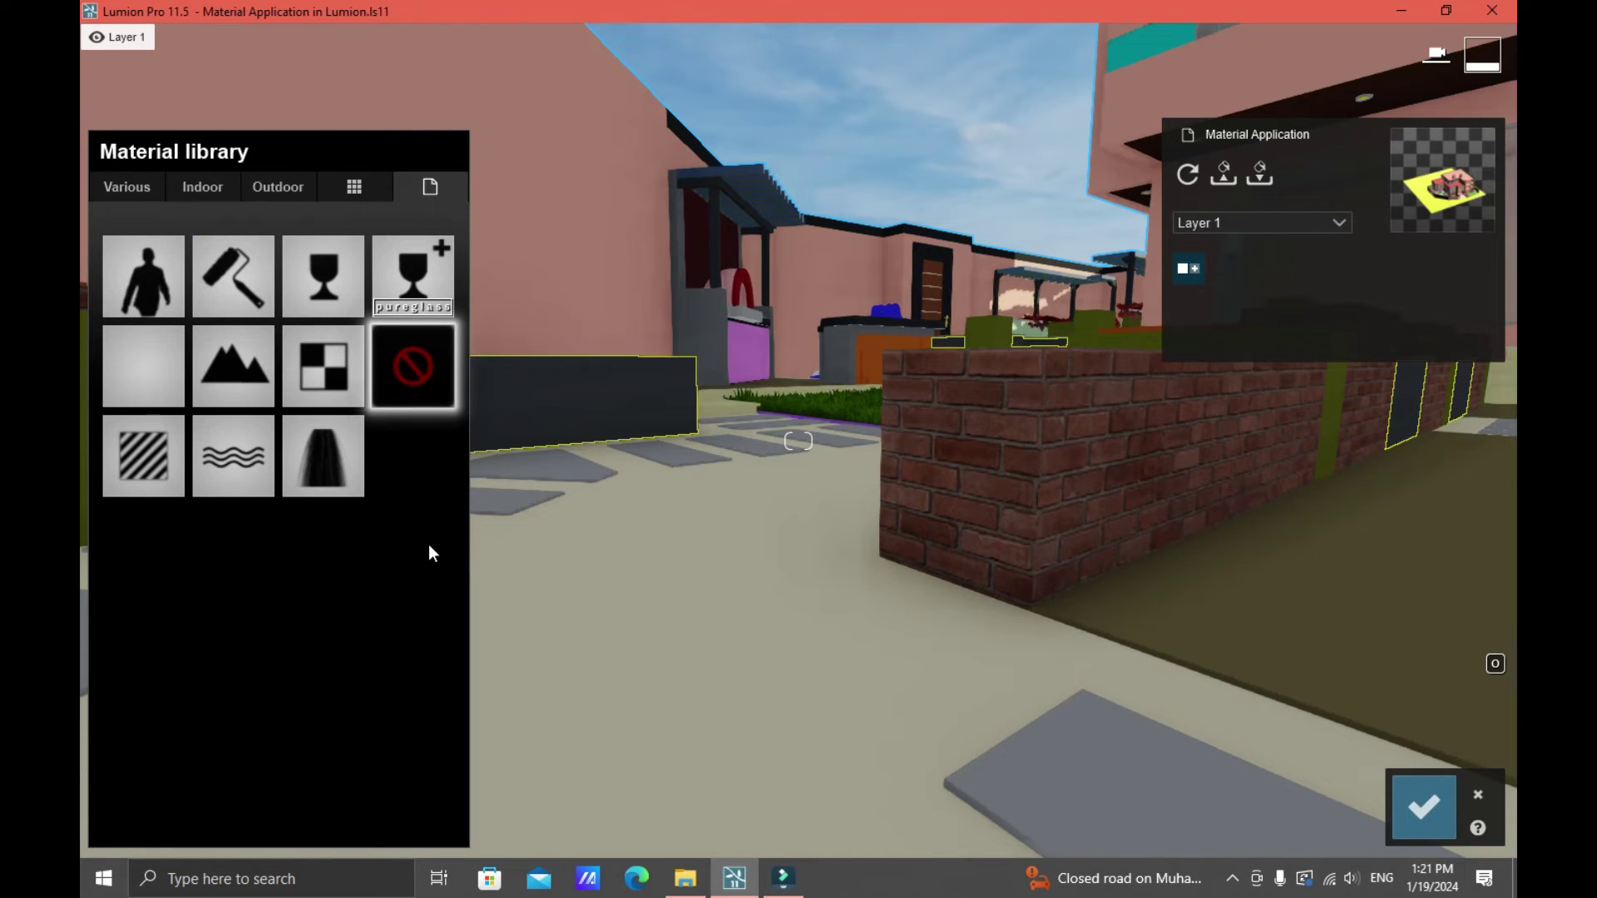
left_click(166, 454)
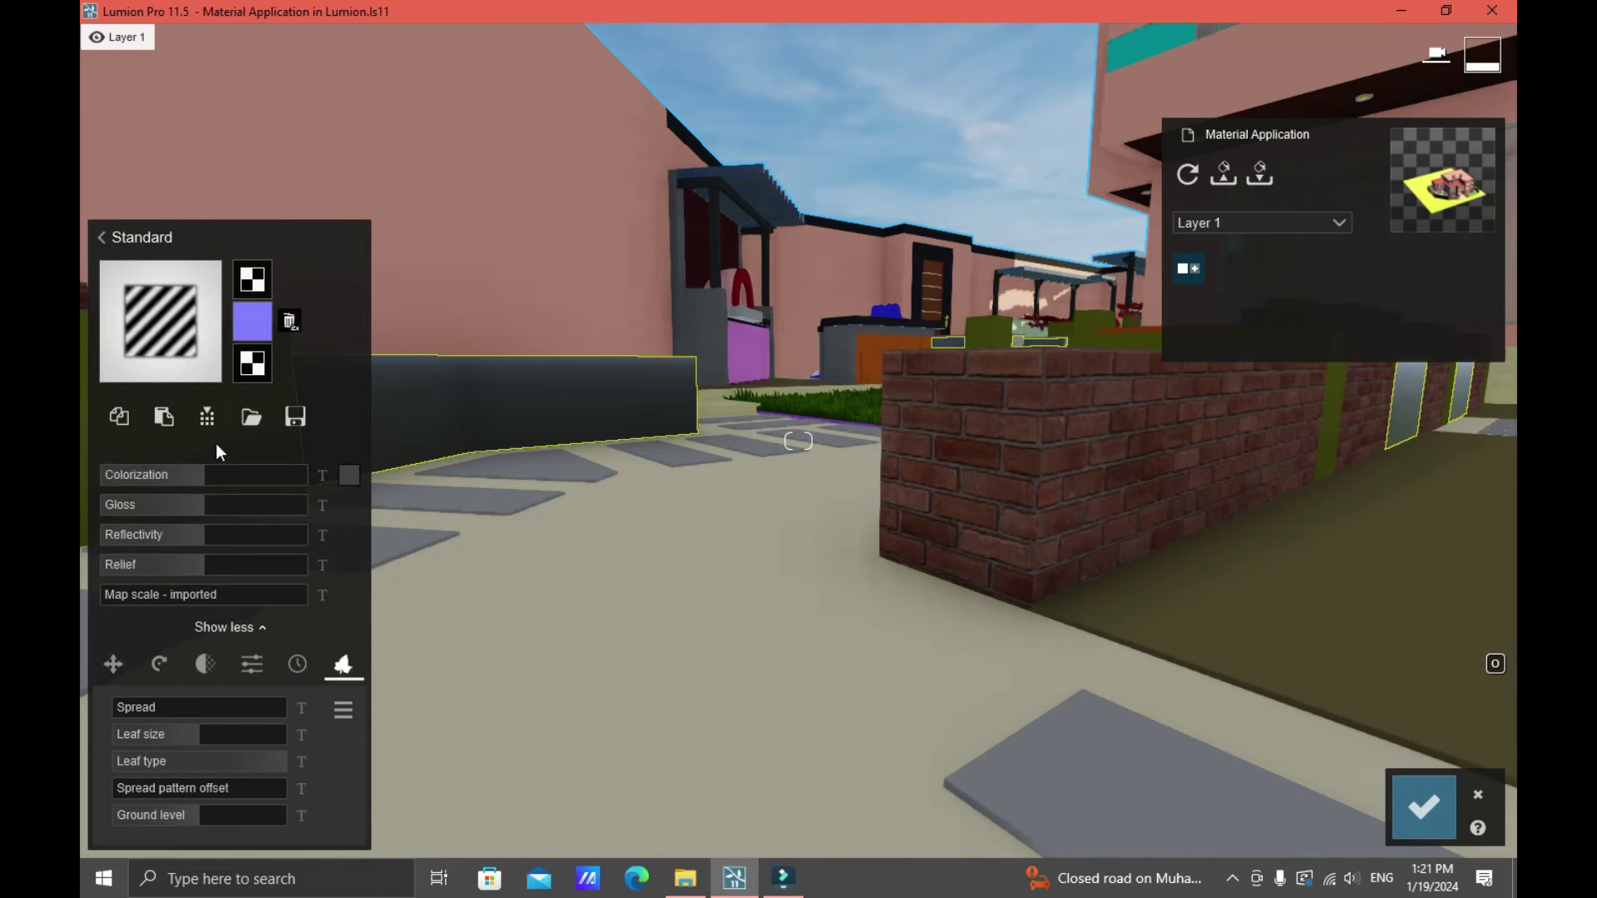
left_click(166, 419)
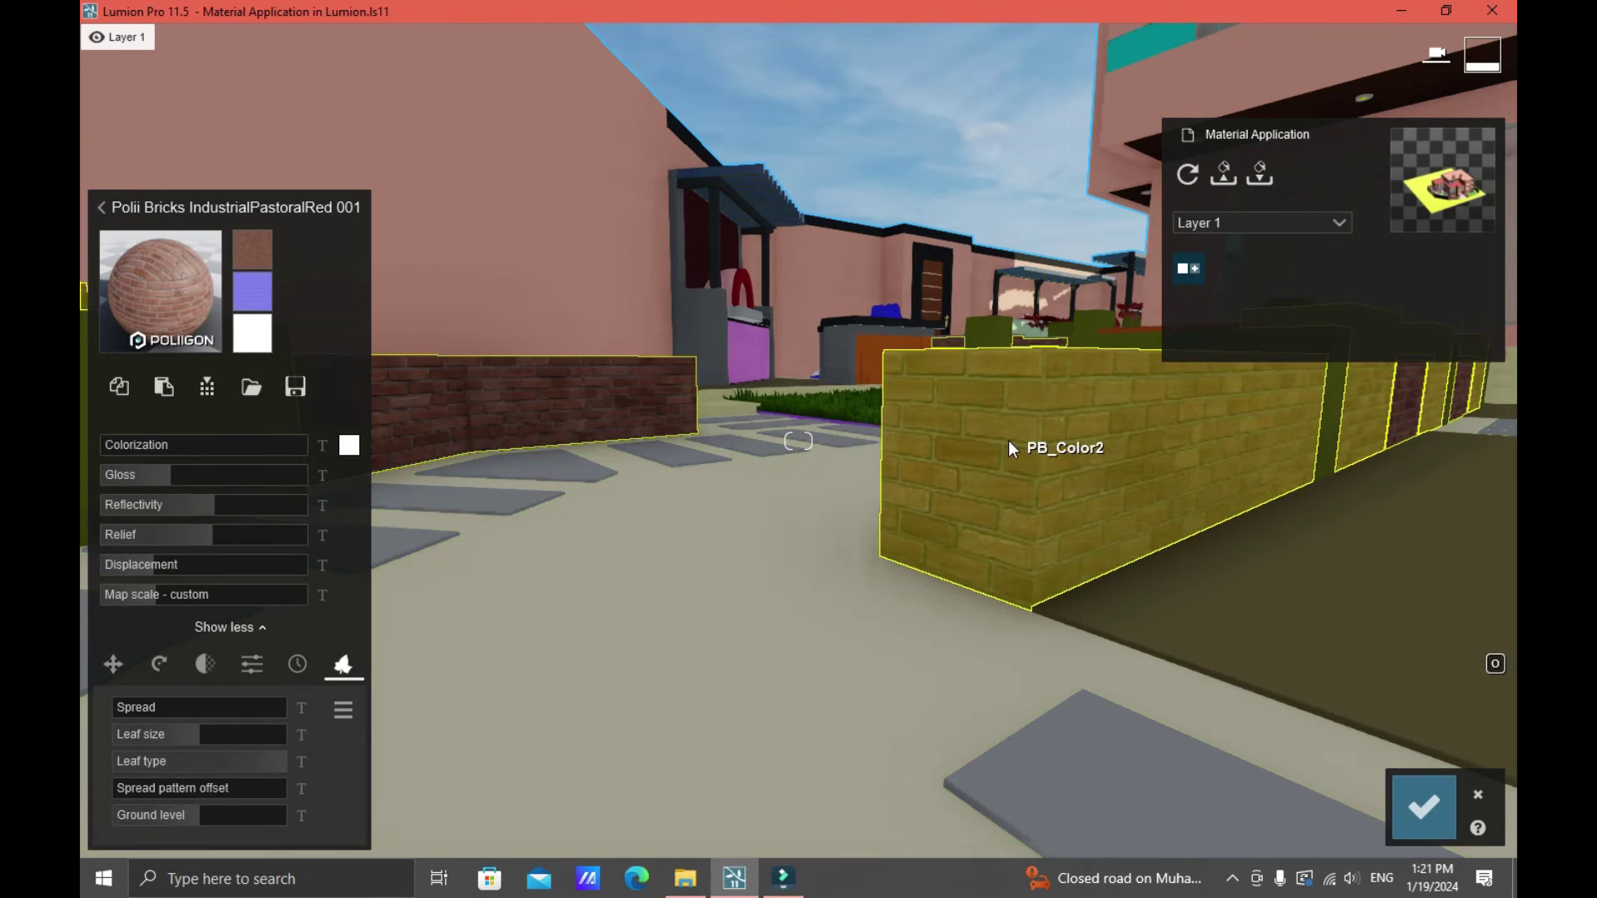
Step: Save the PB_Color2 planter brick material as Bricks123 in the Downloads folder
left_click(1008, 438)
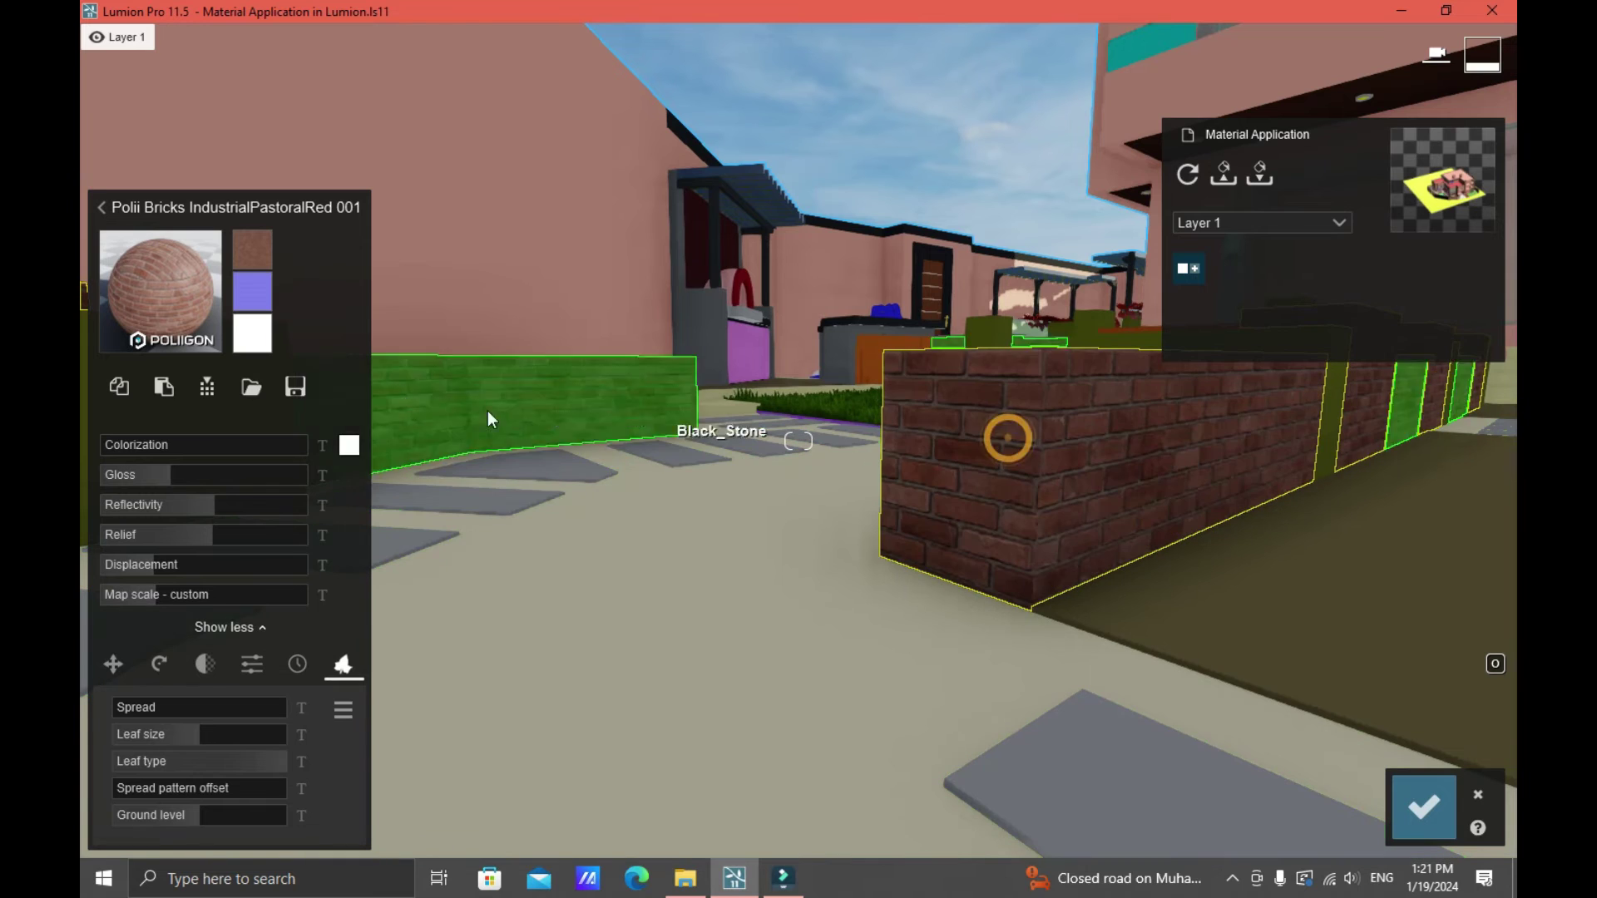
left_click(296, 388)
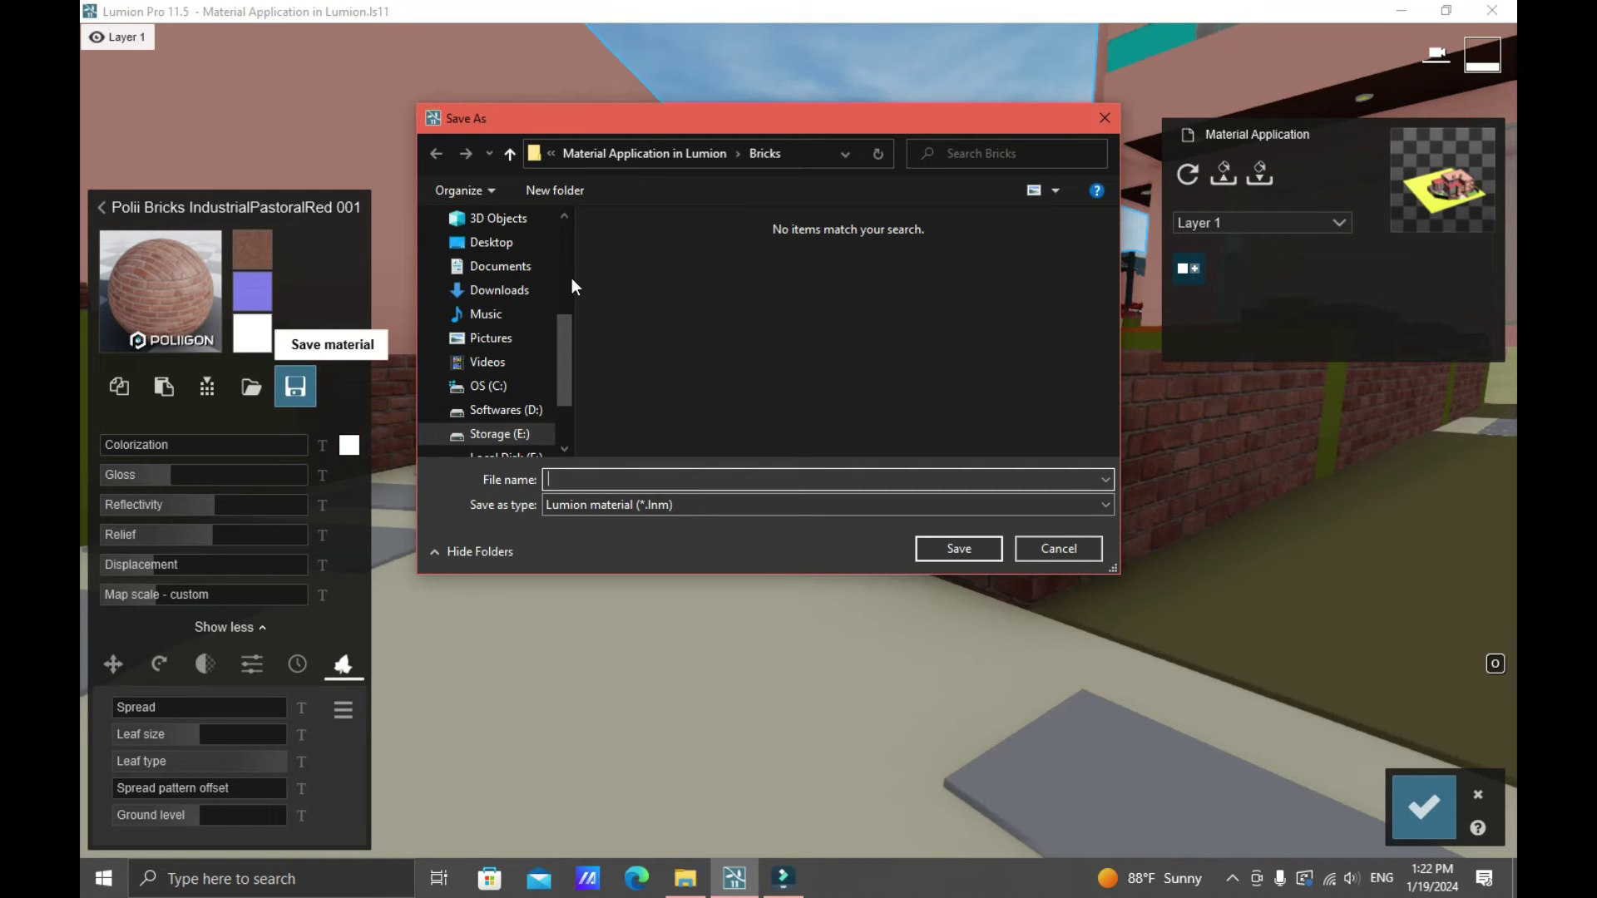
left_click(517, 270)
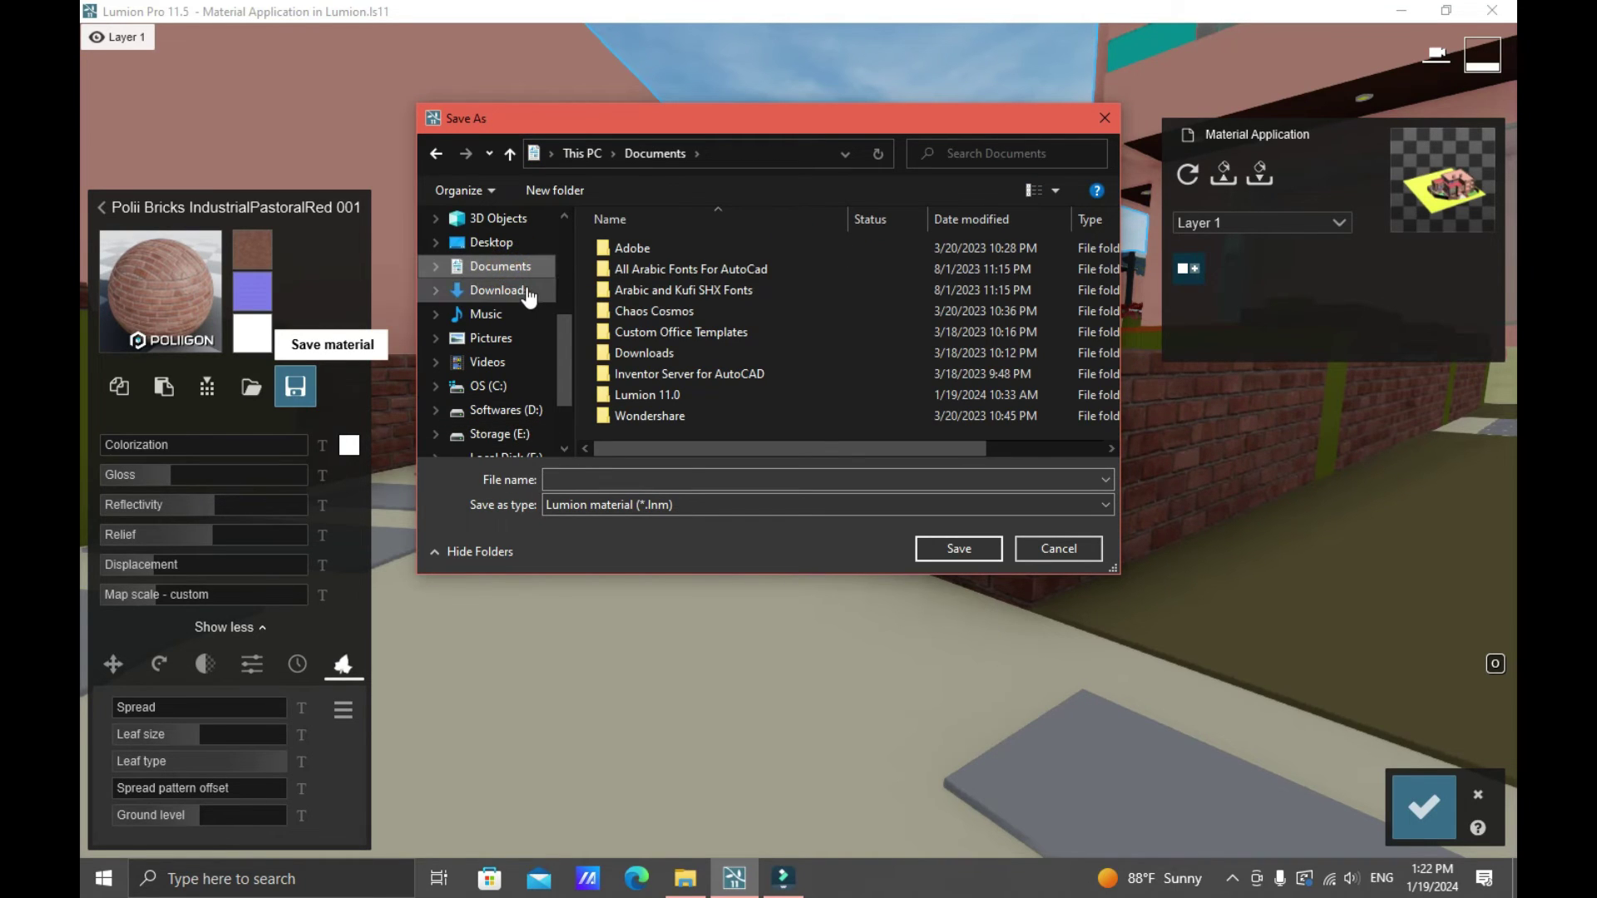
left_click(527, 292)
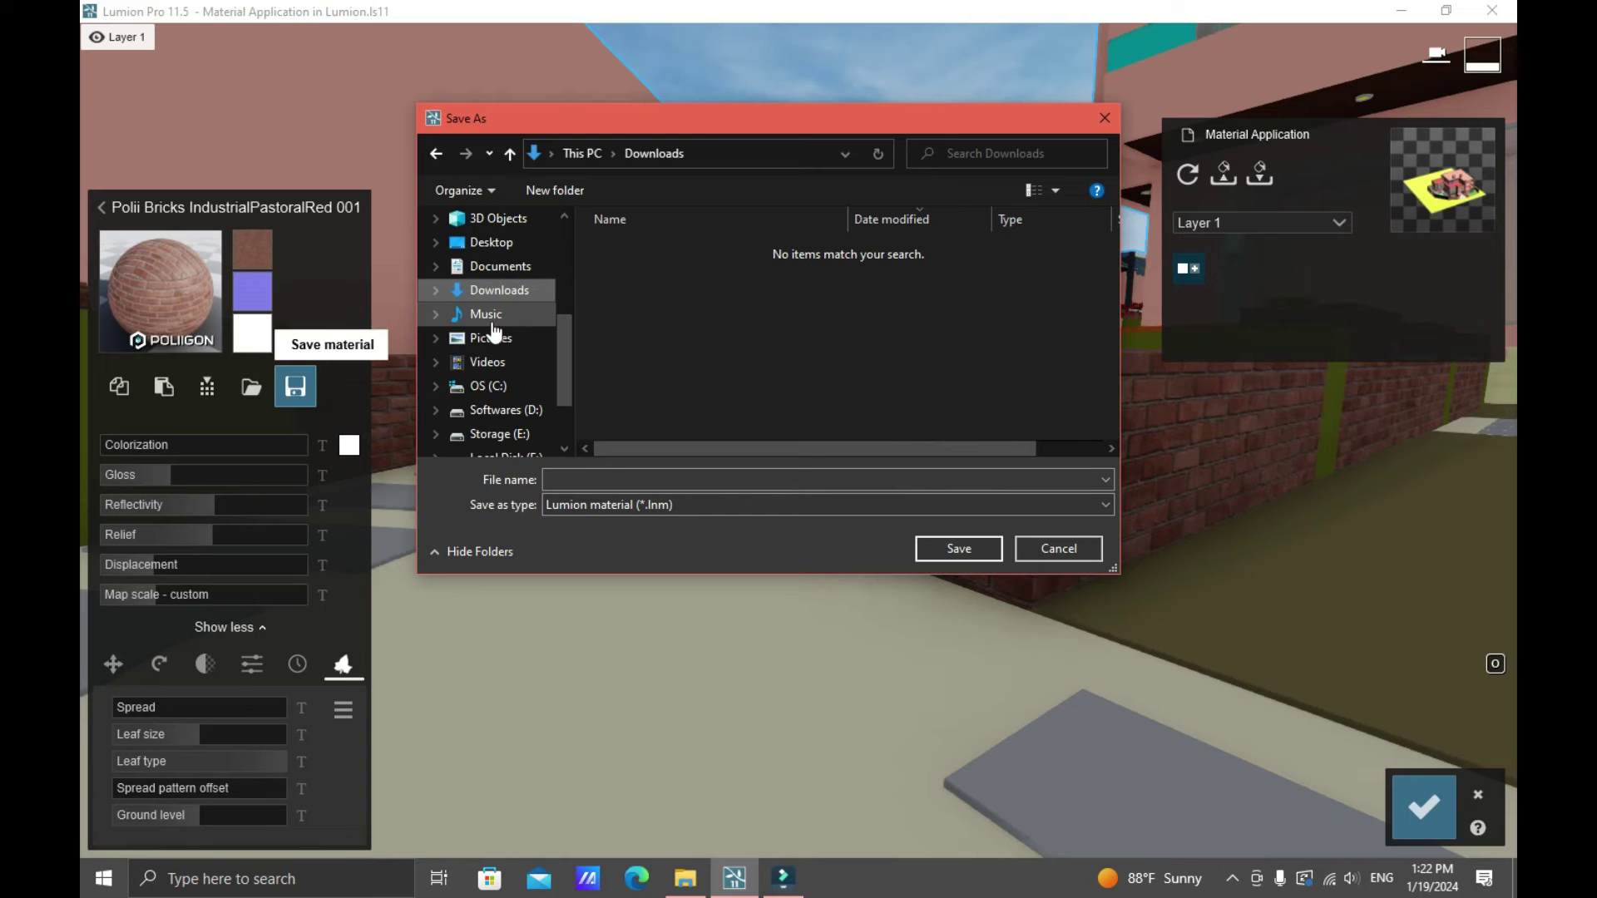
left_click(611, 481)
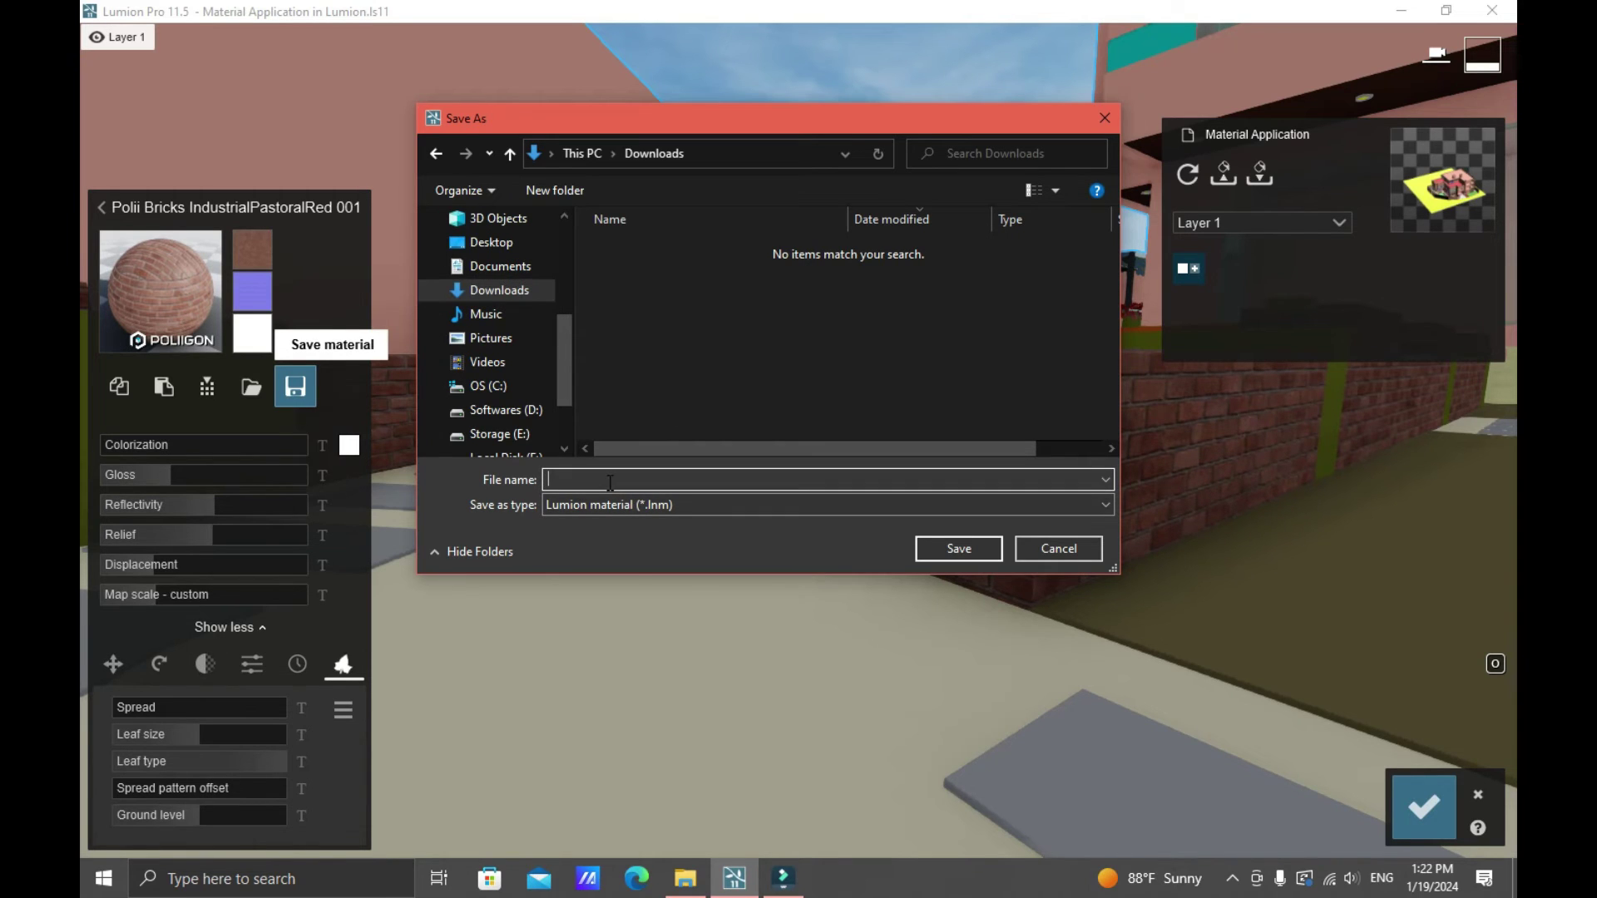
type("Bricks123")
left_click(965, 551)
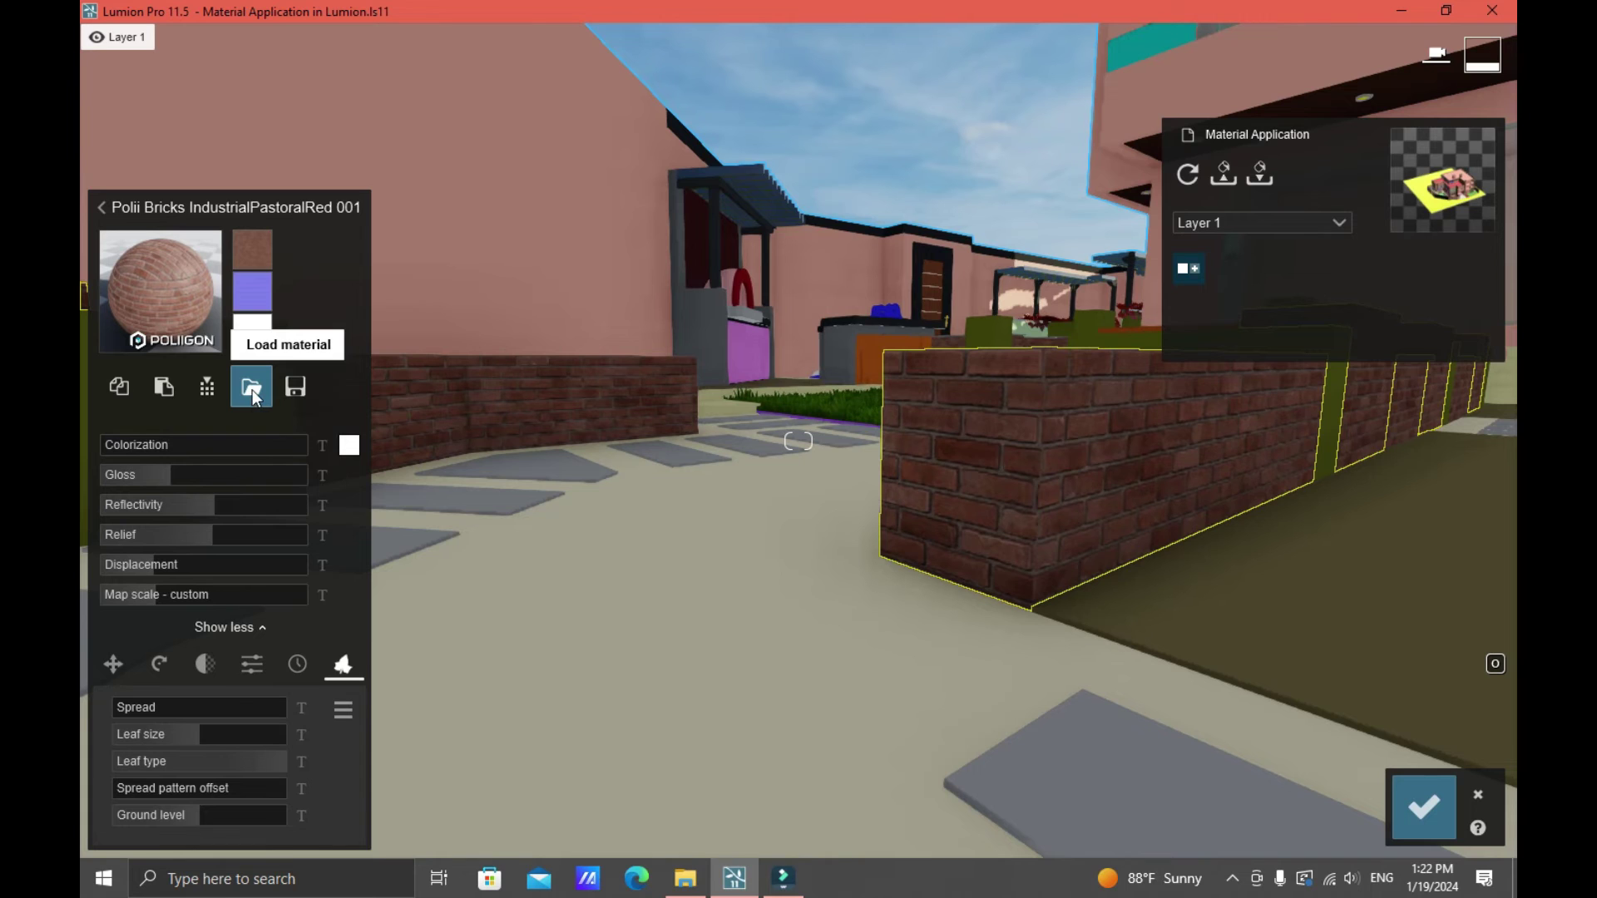
Step: Select Bricks123.lnm for loading, cancel without opening it, and save the material changes
left_click(252, 390)
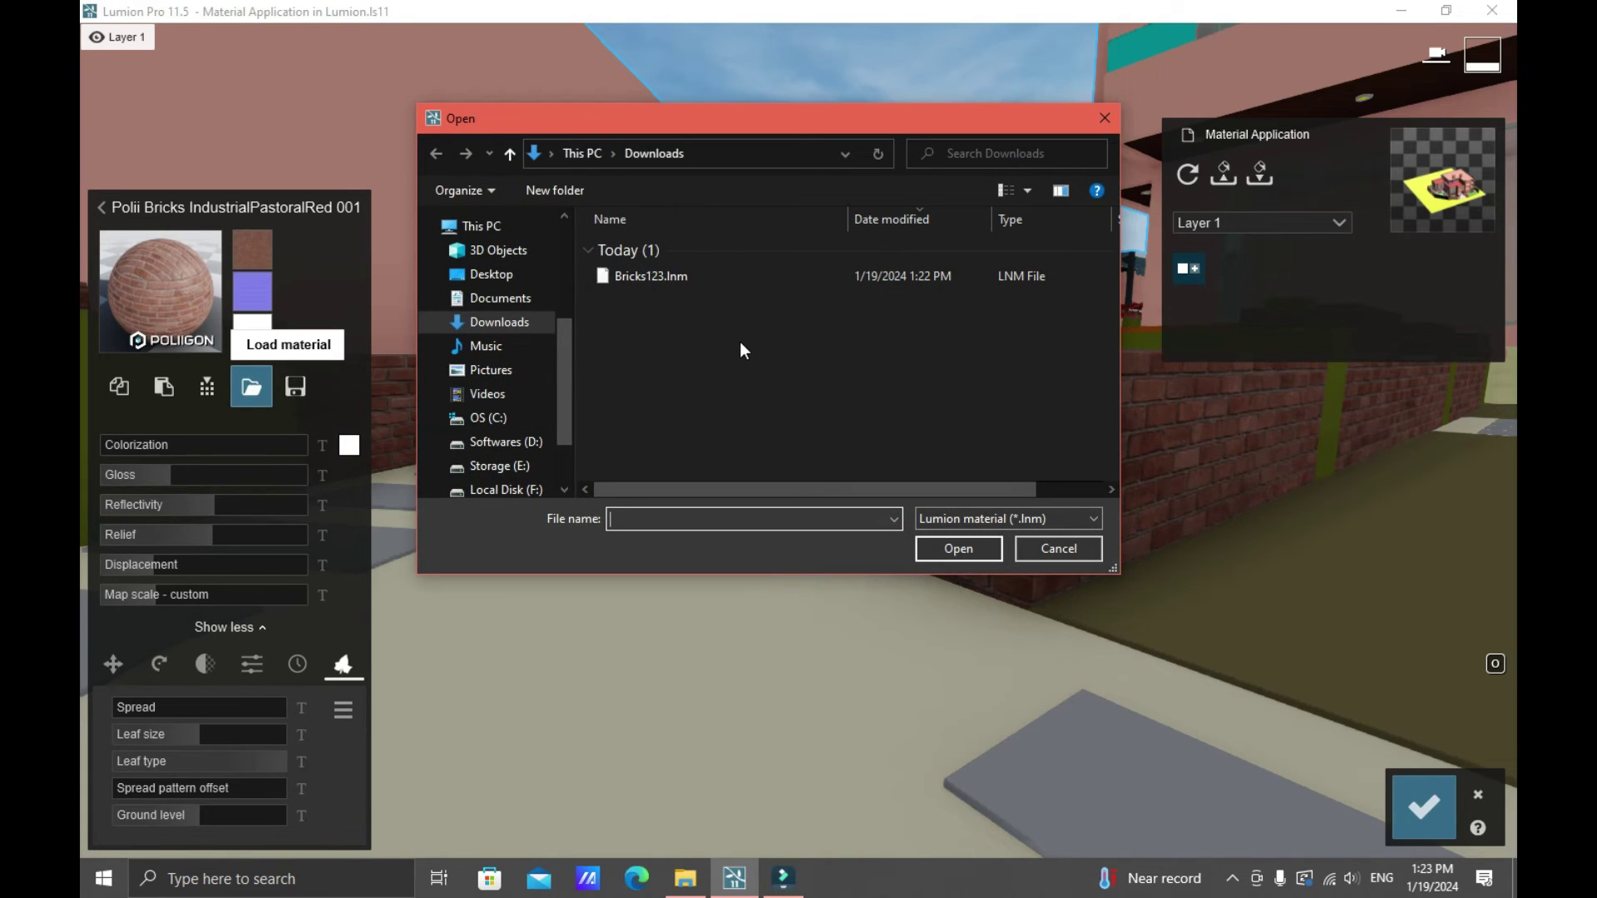
left_click(757, 283)
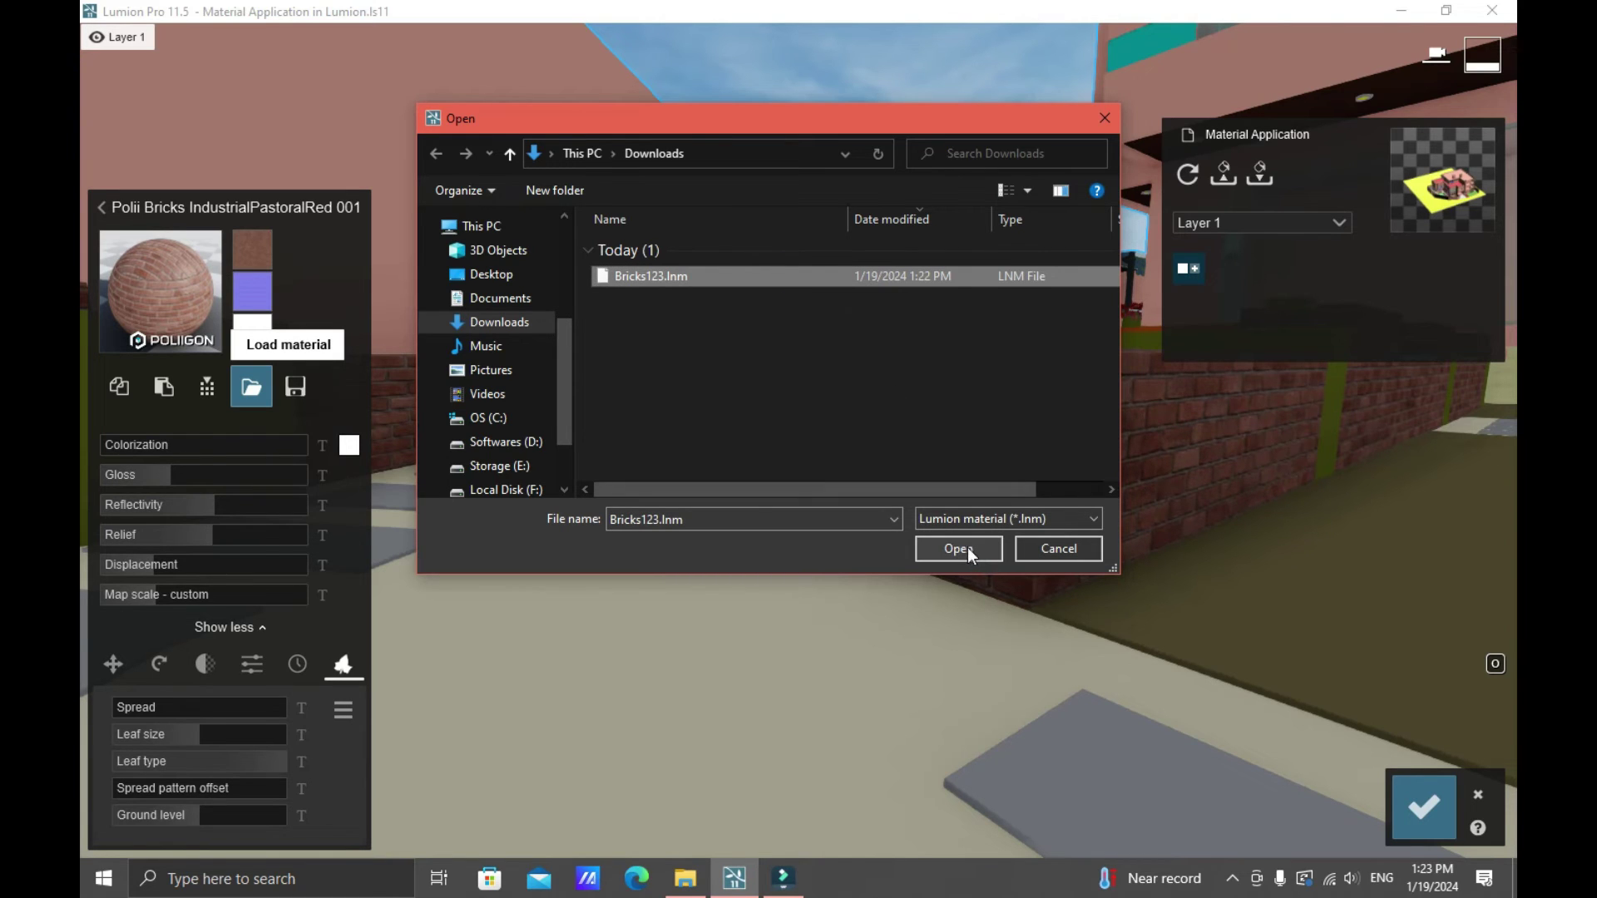
left_click(1046, 547)
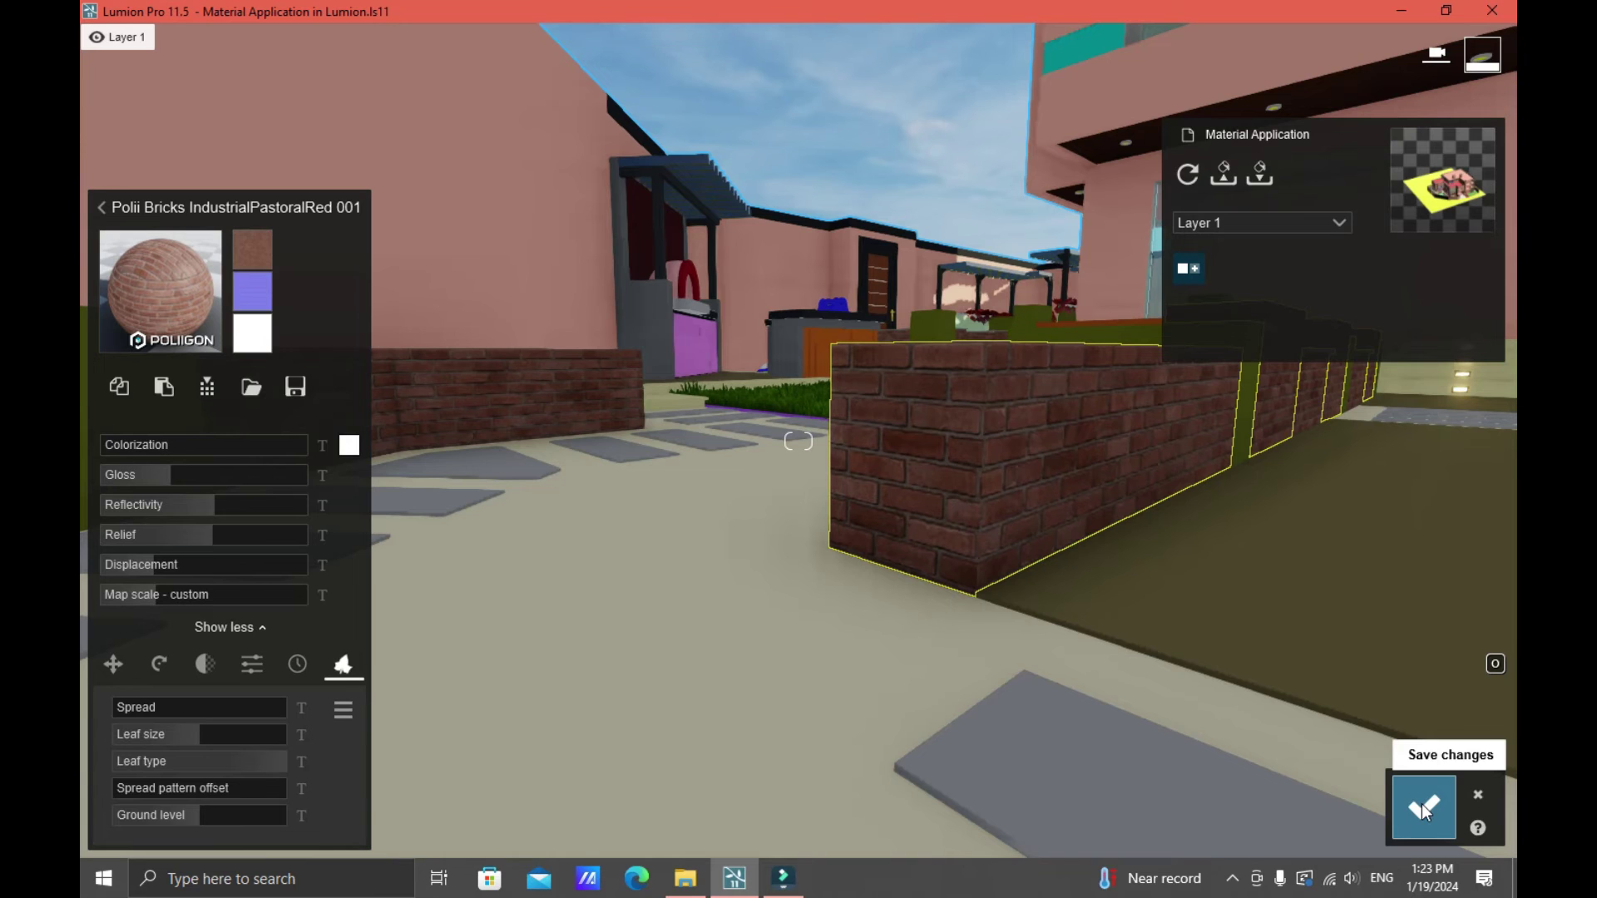
left_click(1420, 803)
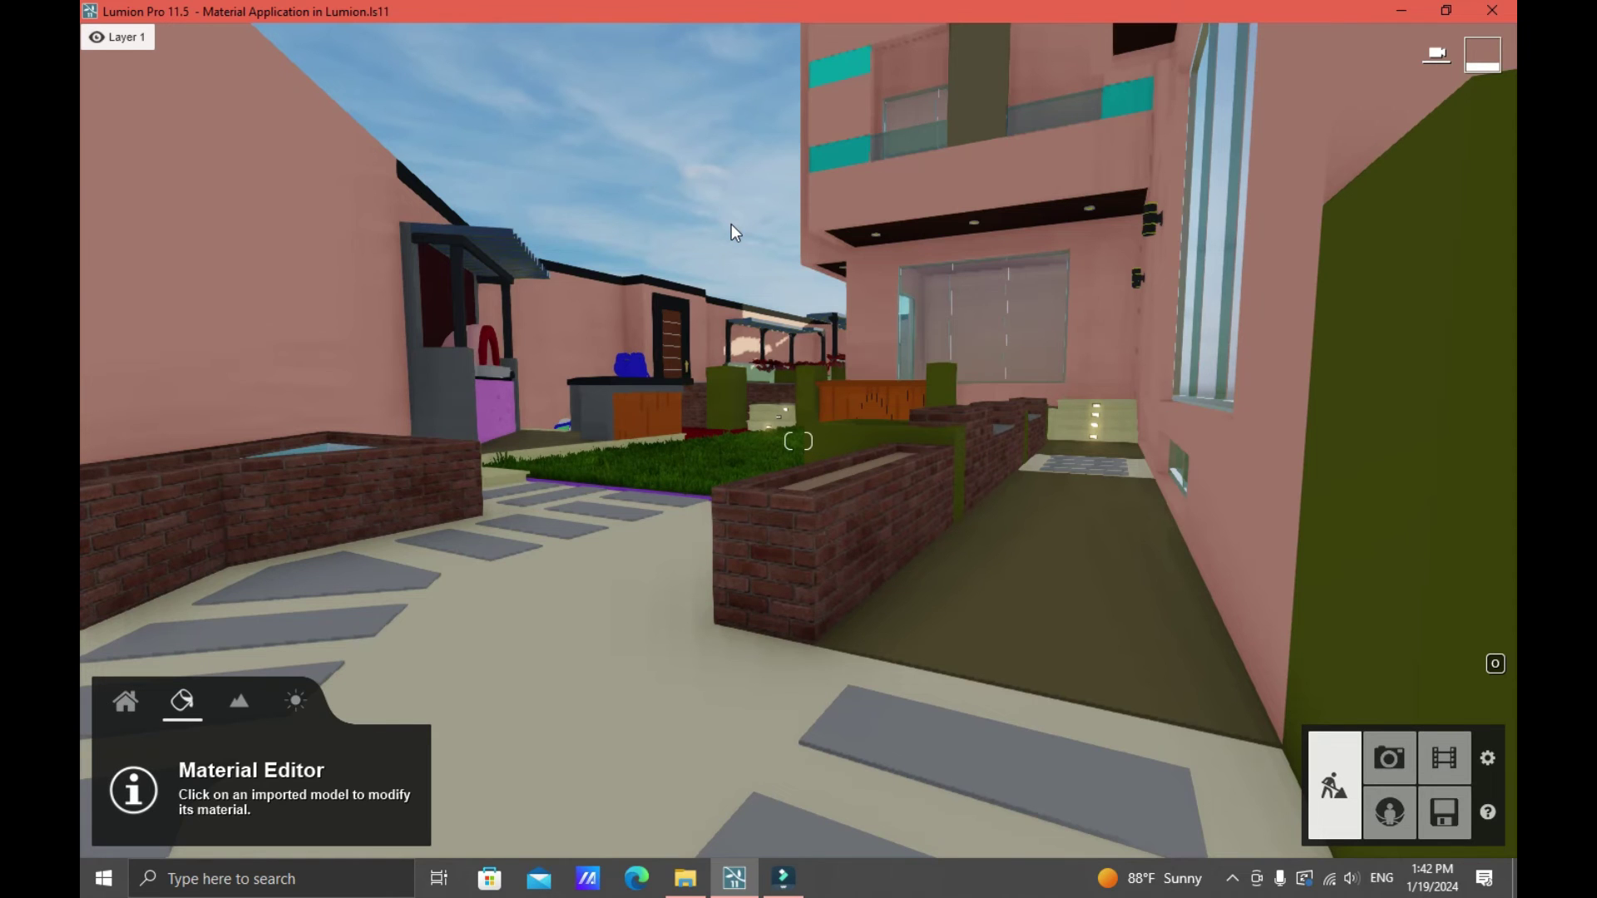
Step: Replace the walkway planters' brick with a Standard material using the ugzmderg_4K Albedo color map plus the matching normal and displacement maps
left_click(814, 570)
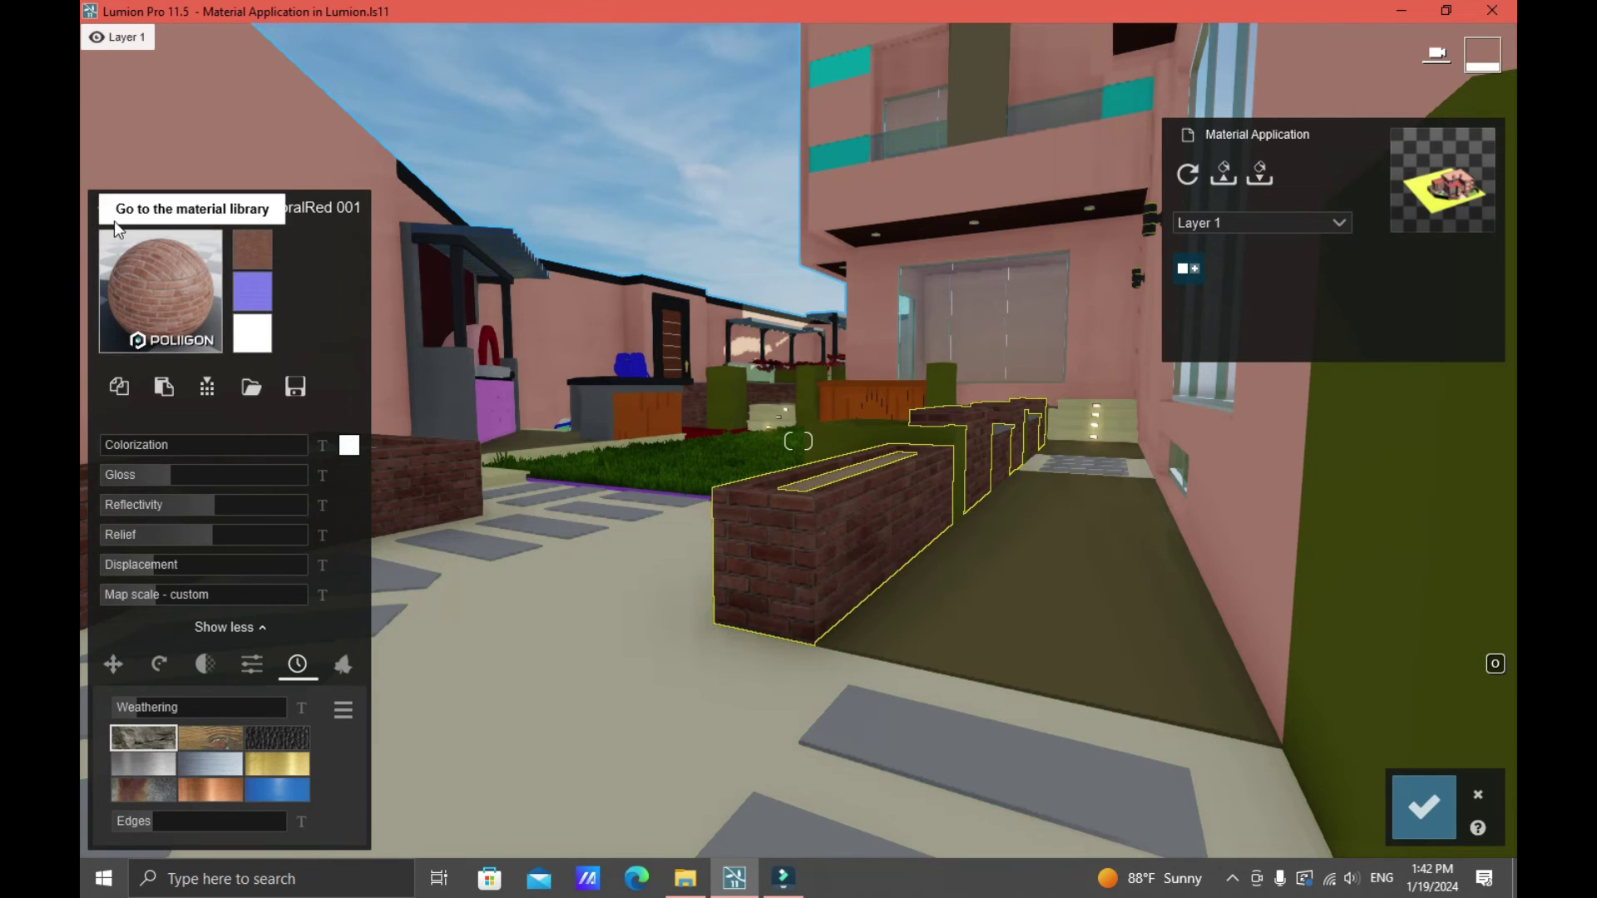
left_click(162, 295)
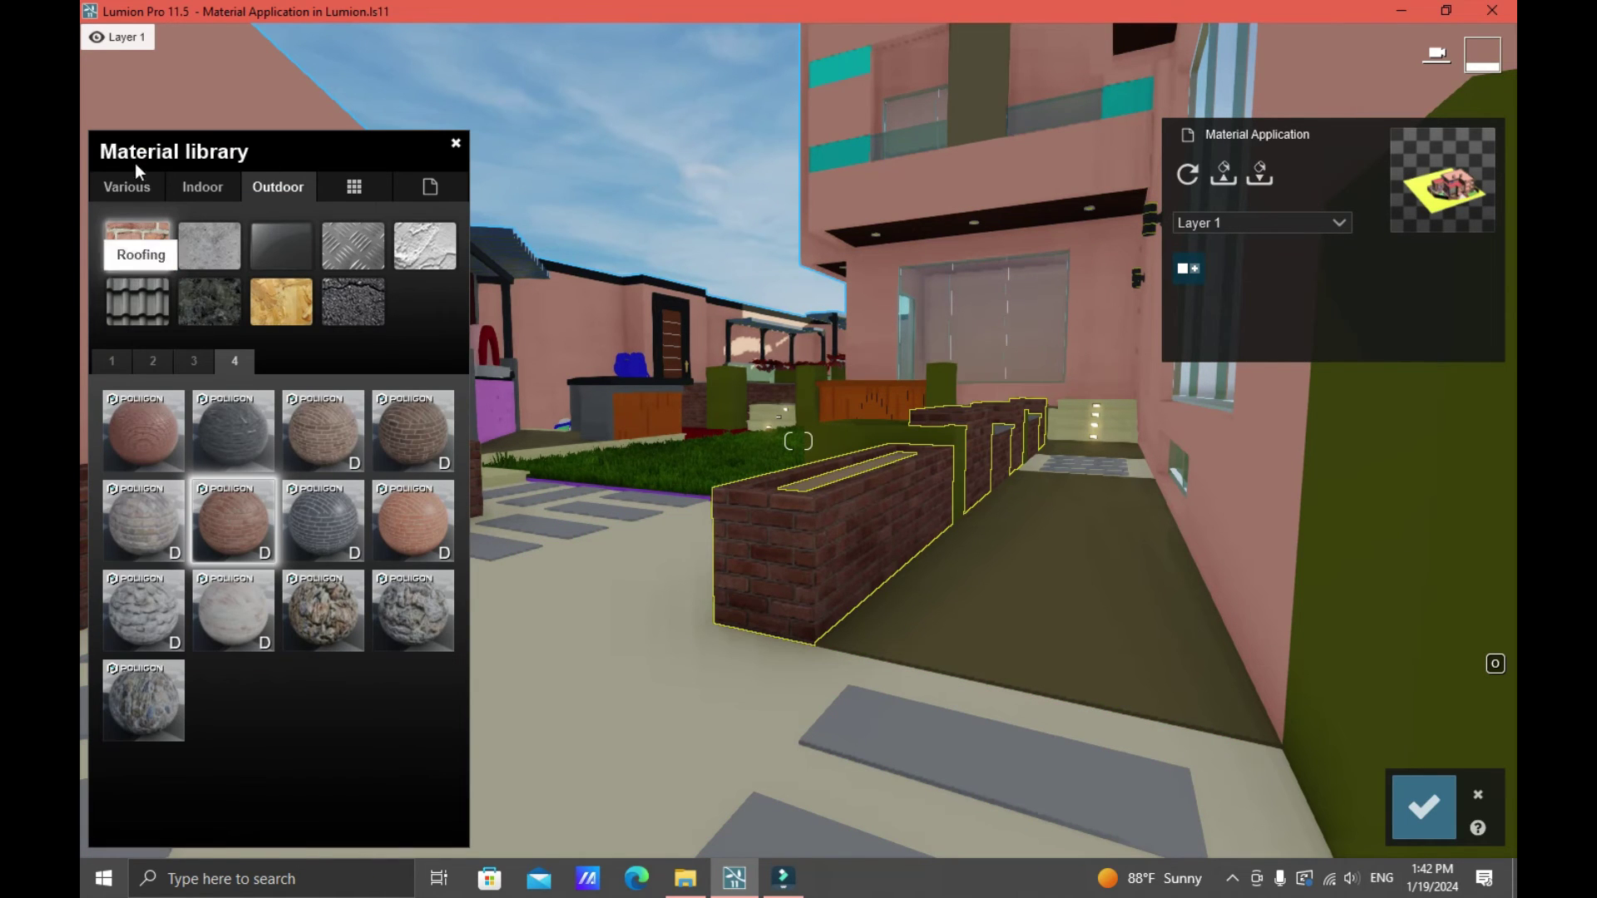
left_click(430, 186)
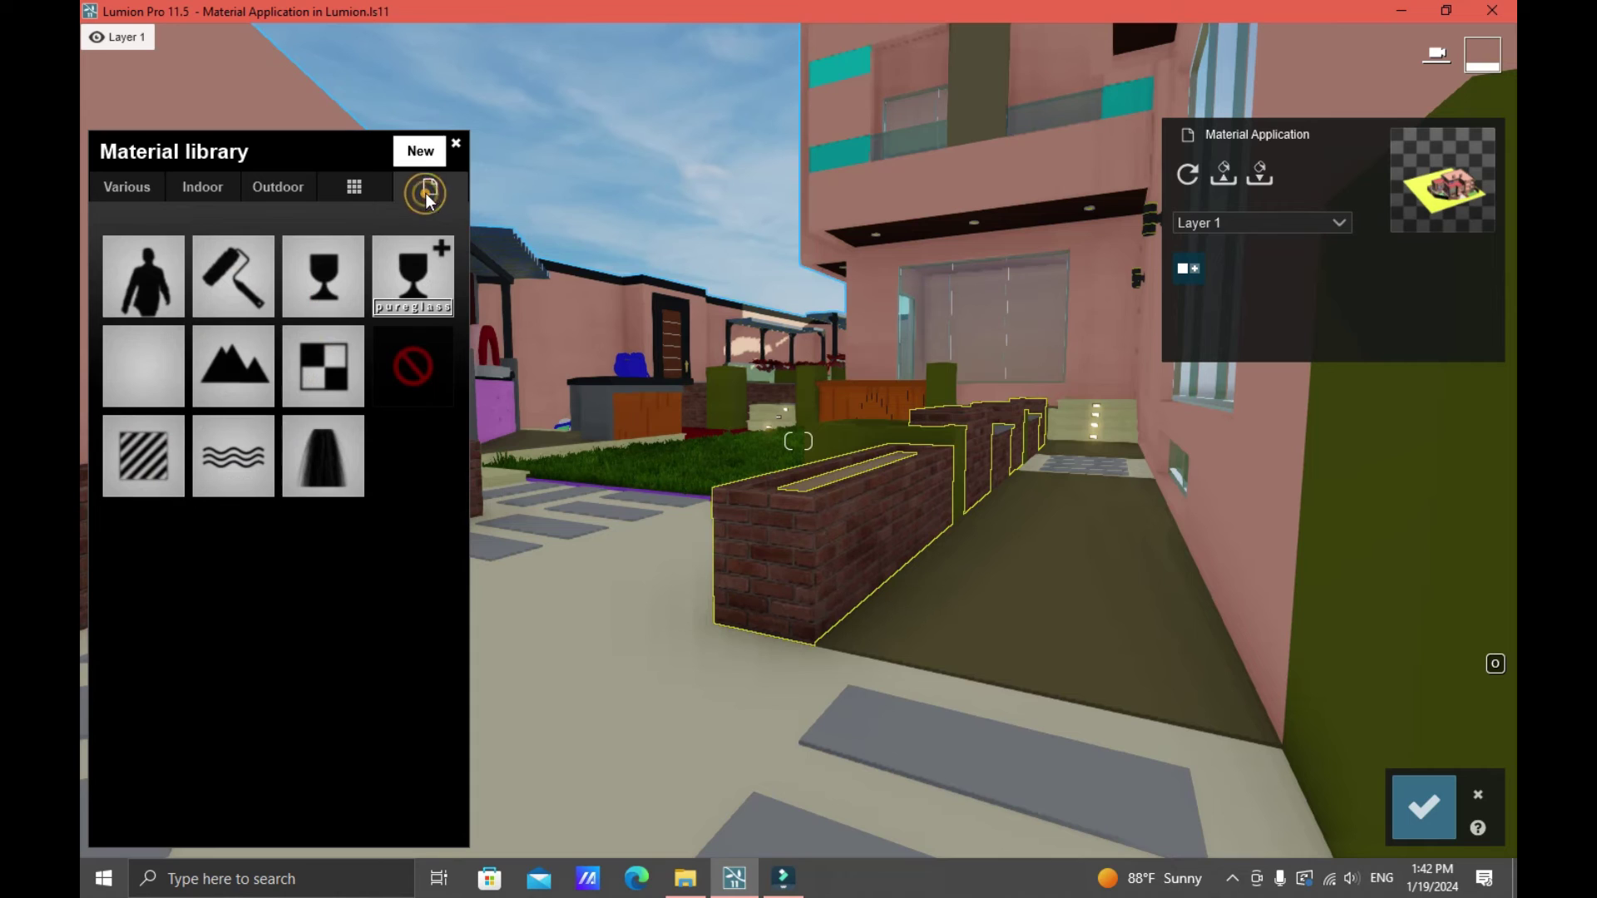
left_click(167, 484)
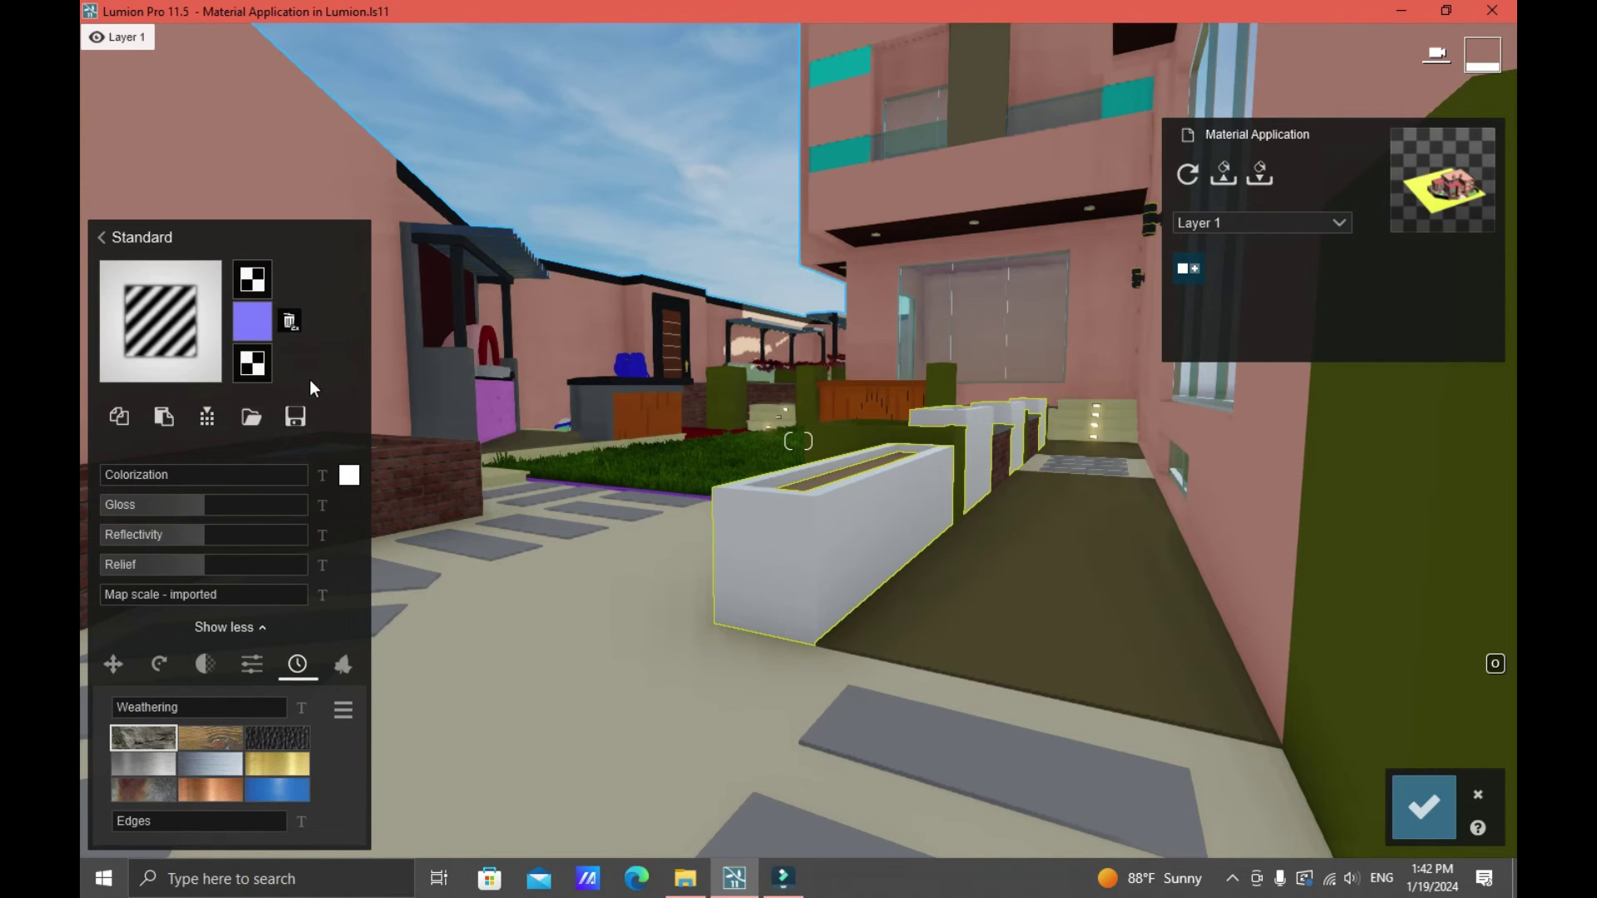
left_click(254, 280)
left_click(648, 279)
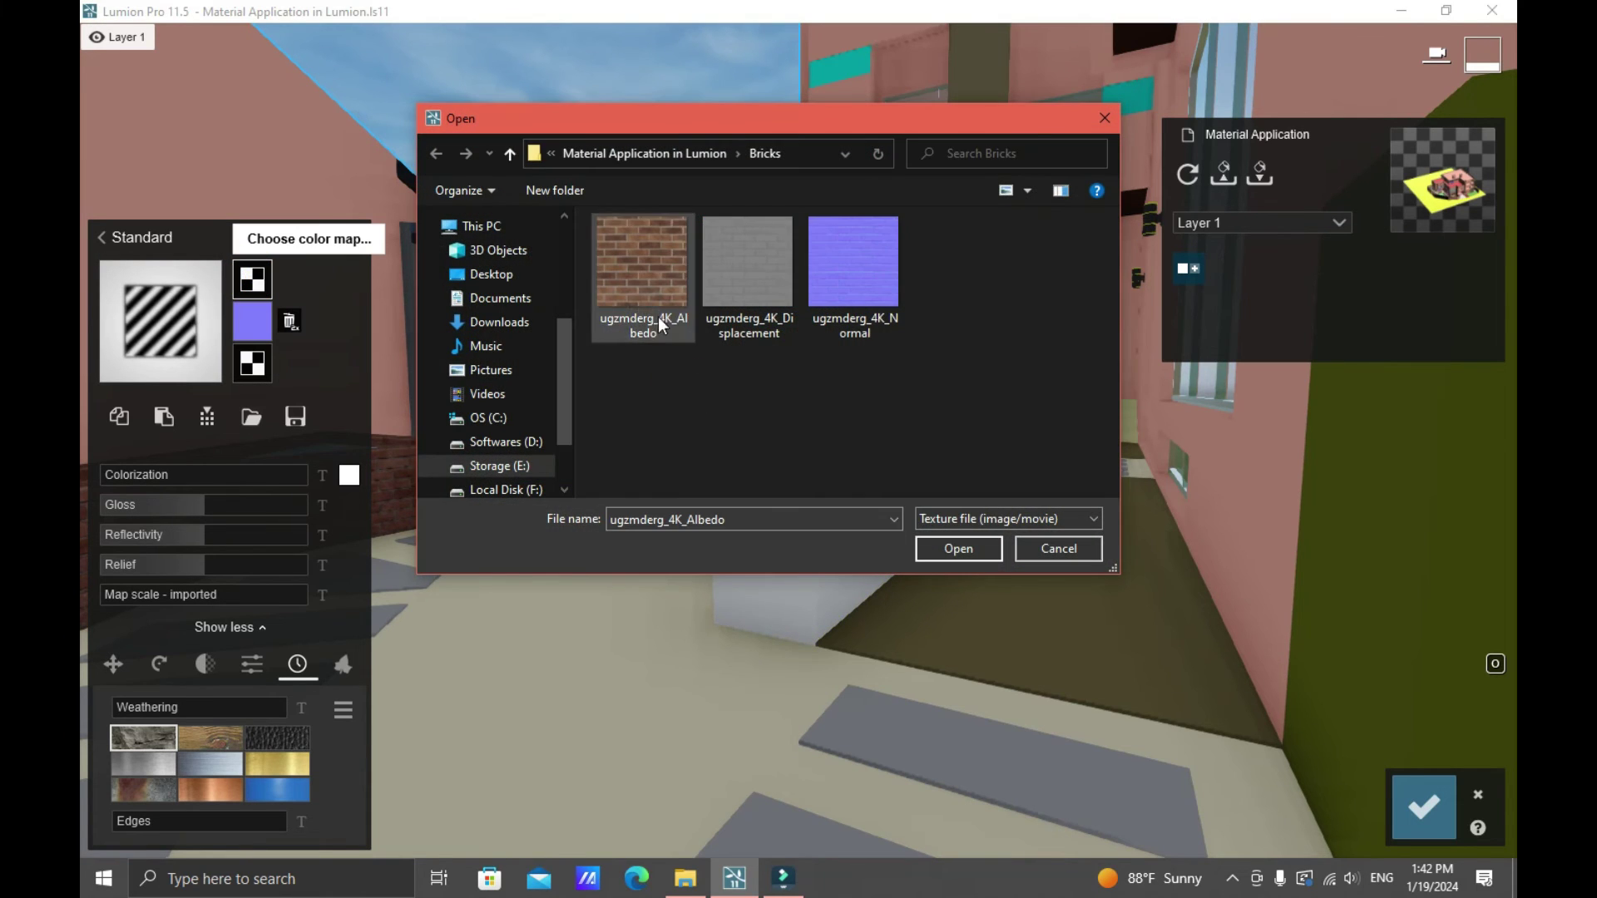
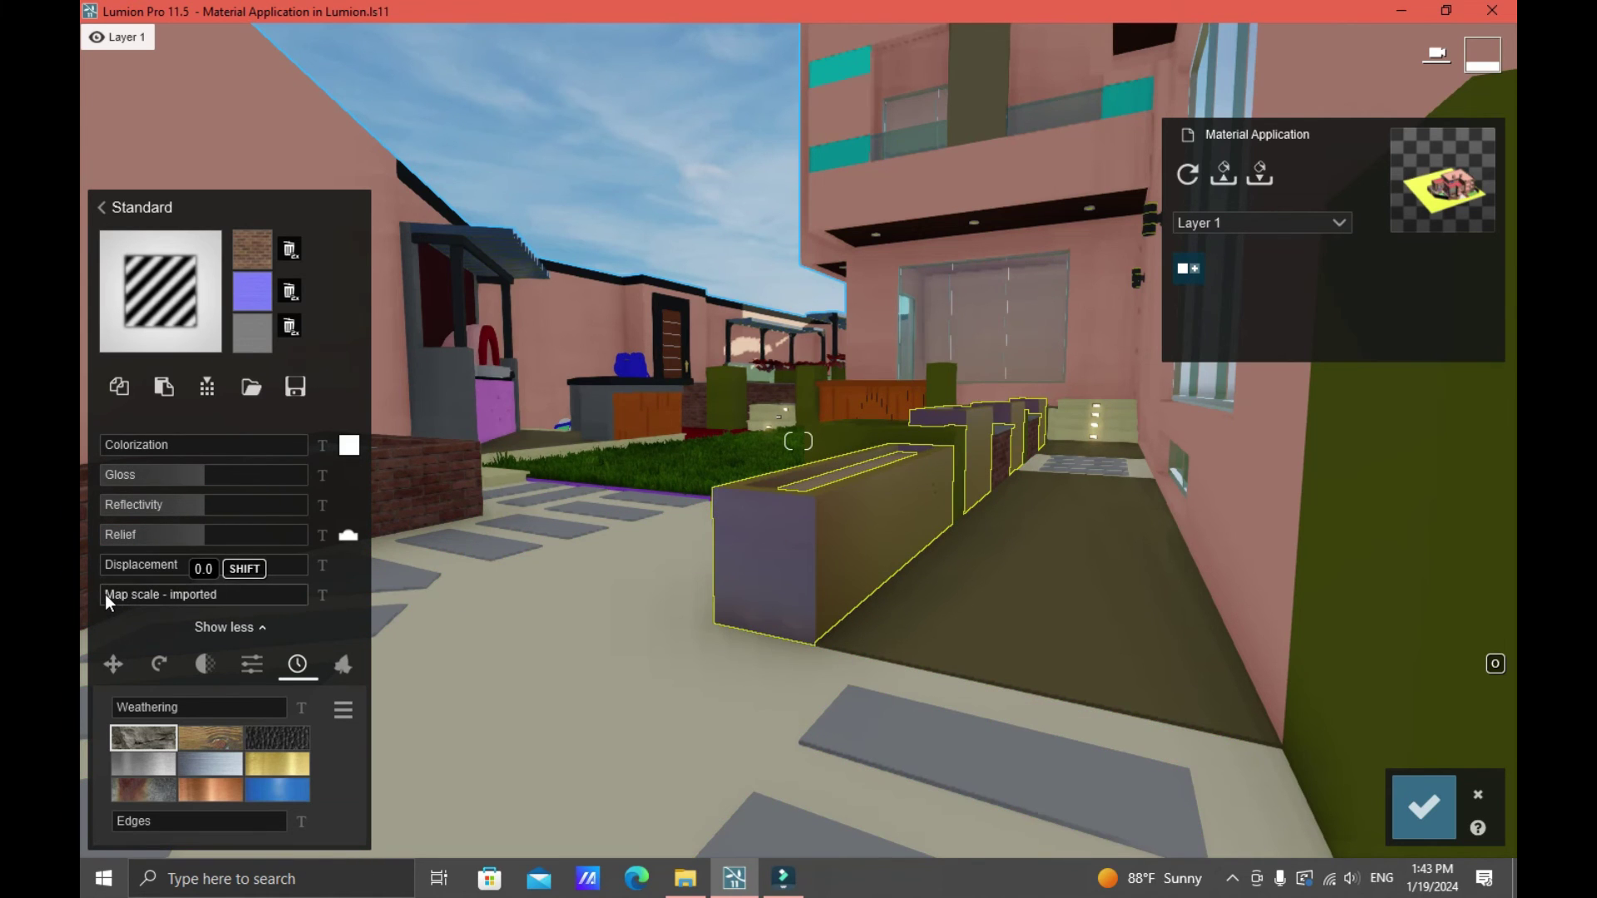
Step: Give the planters' new brick texture a small custom map scale and shift its X and Y offsets slightly
left_click_drag(105, 594, 144, 591)
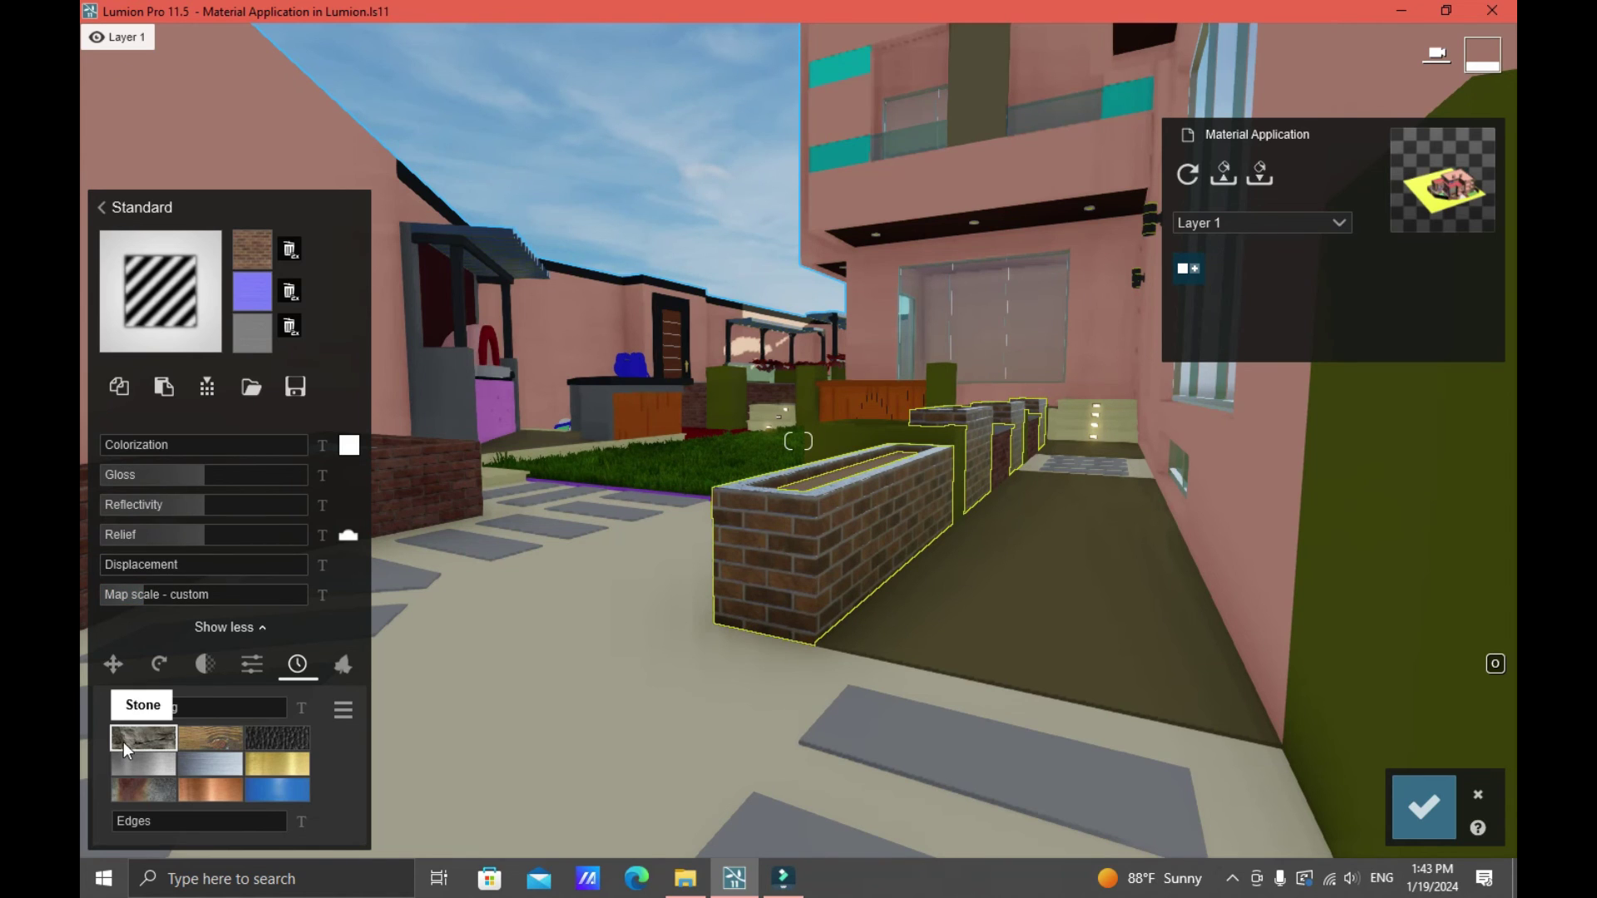
left_click(114, 663)
left_click_drag(129, 712, 155, 735)
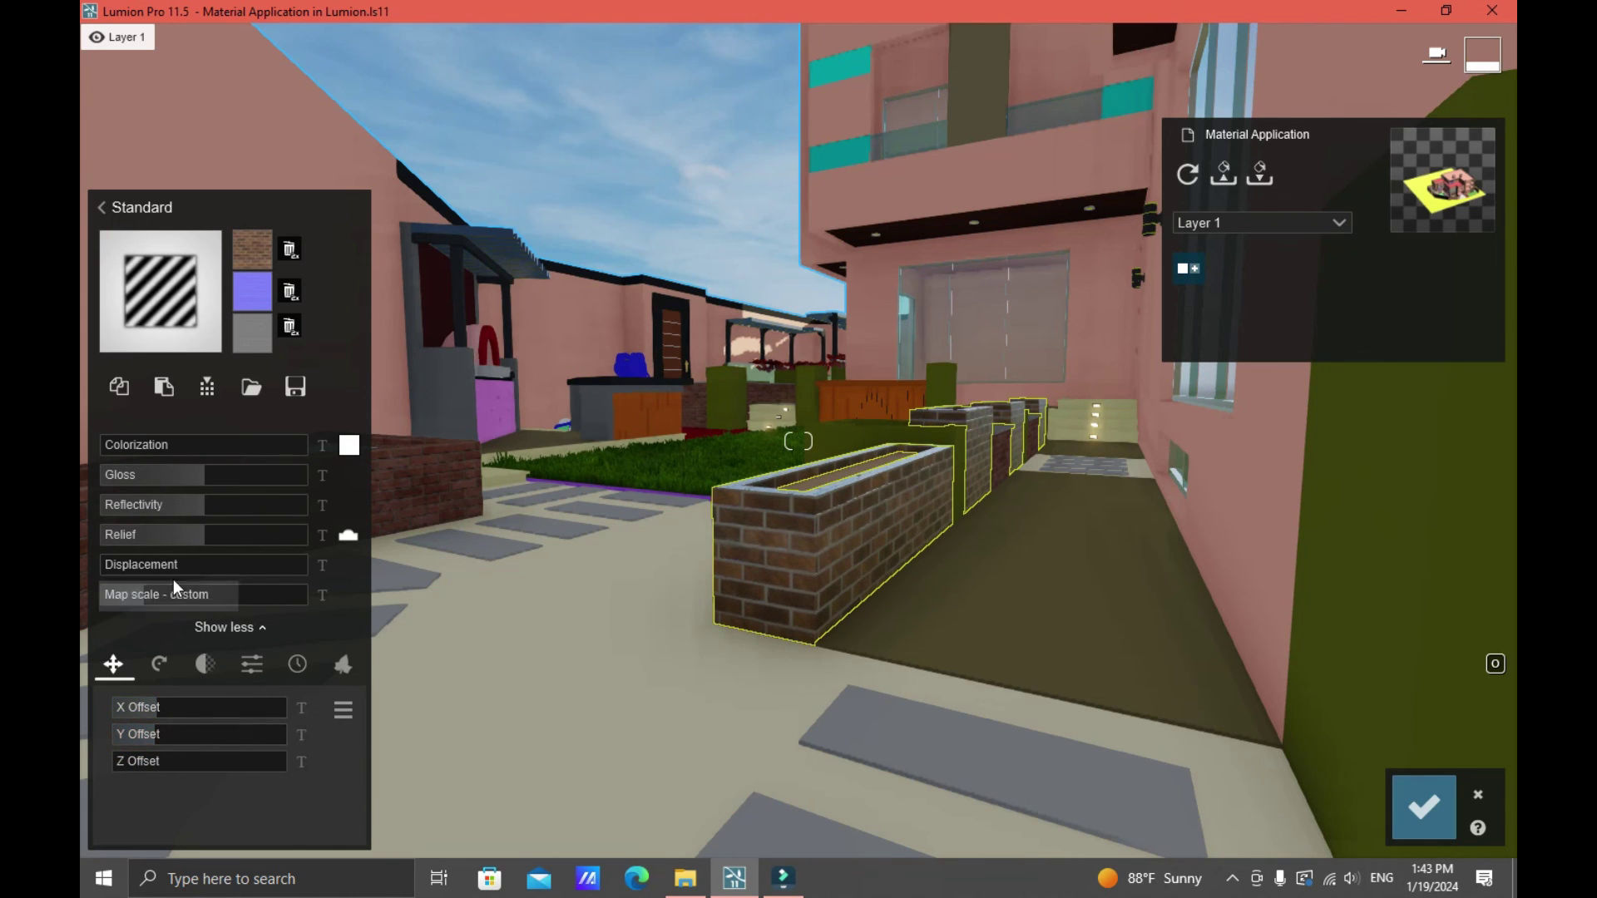
Step: Lower the brick's gloss and reflectivity, set relief to 1.9 and displacement to 0.8, and rotate the texture heading slightly
mouse_move(189, 482)
left_mouse_down()
mouse_move(163, 475)
mouse_move(185, 468)
mouse_move(147, 498)
mouse_move(298, 544)
left_mouse_up()
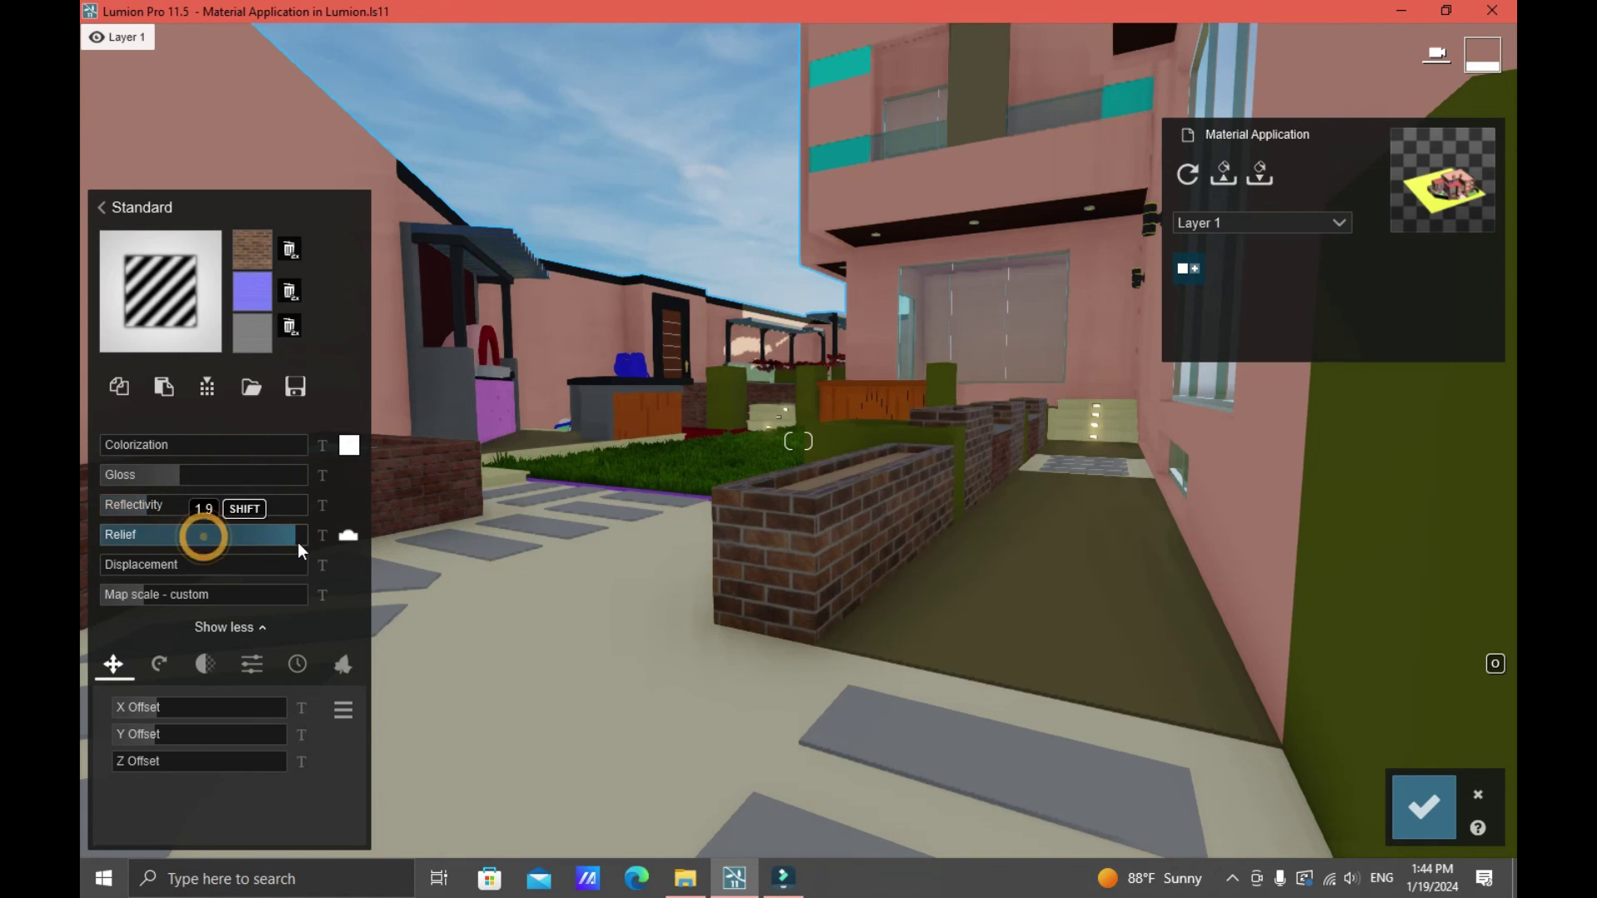
left_click_drag(135, 568, 266, 568)
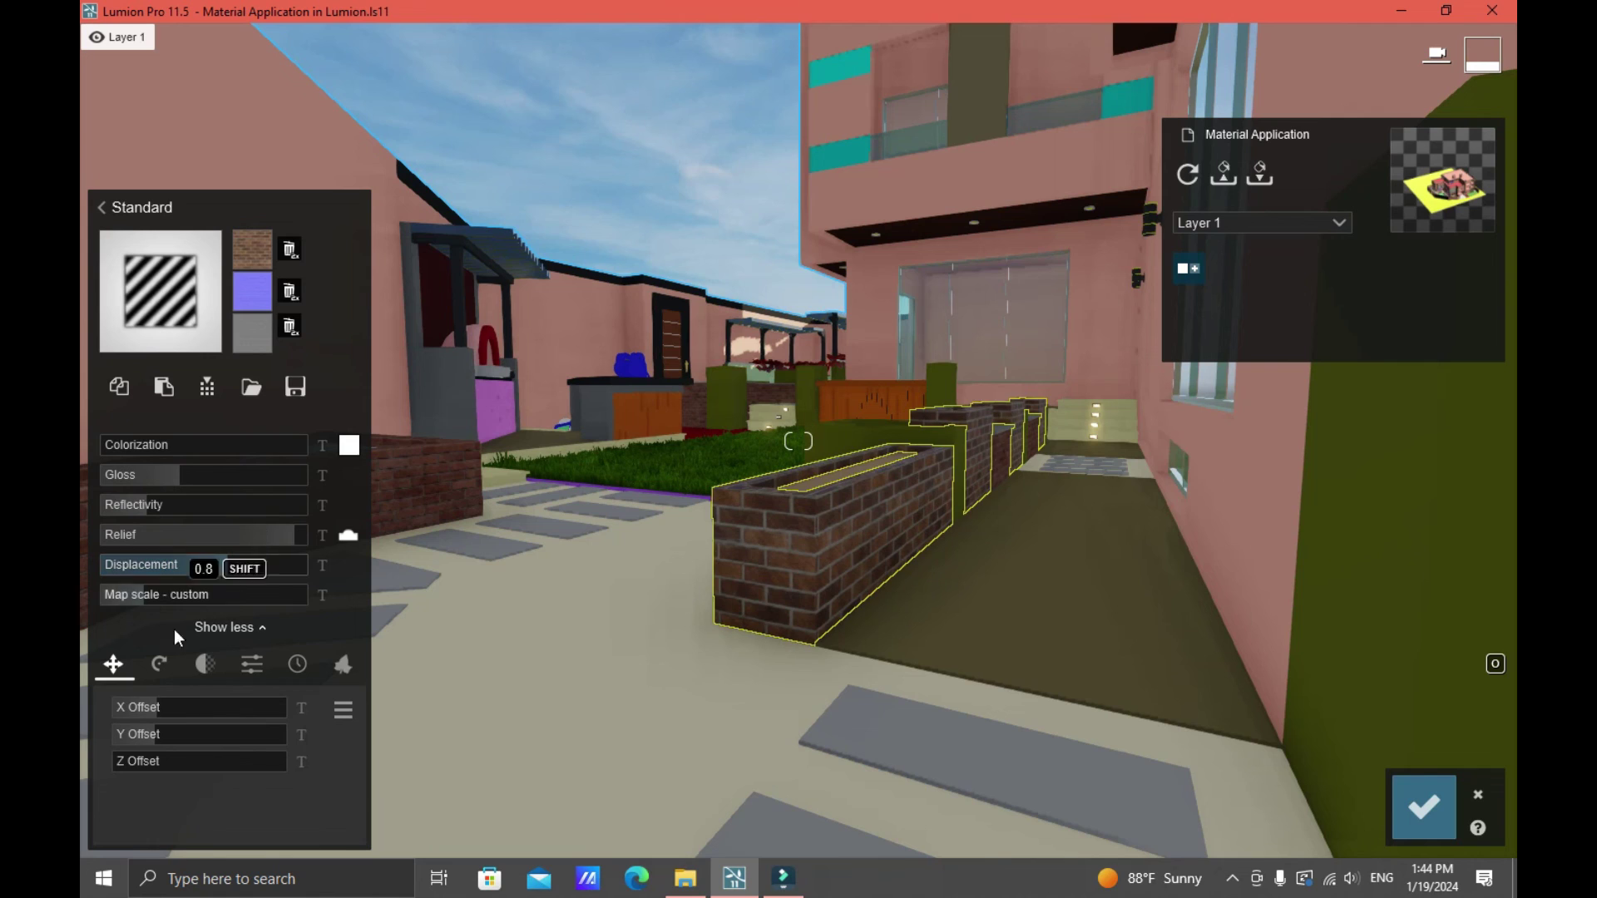
left_click(158, 664)
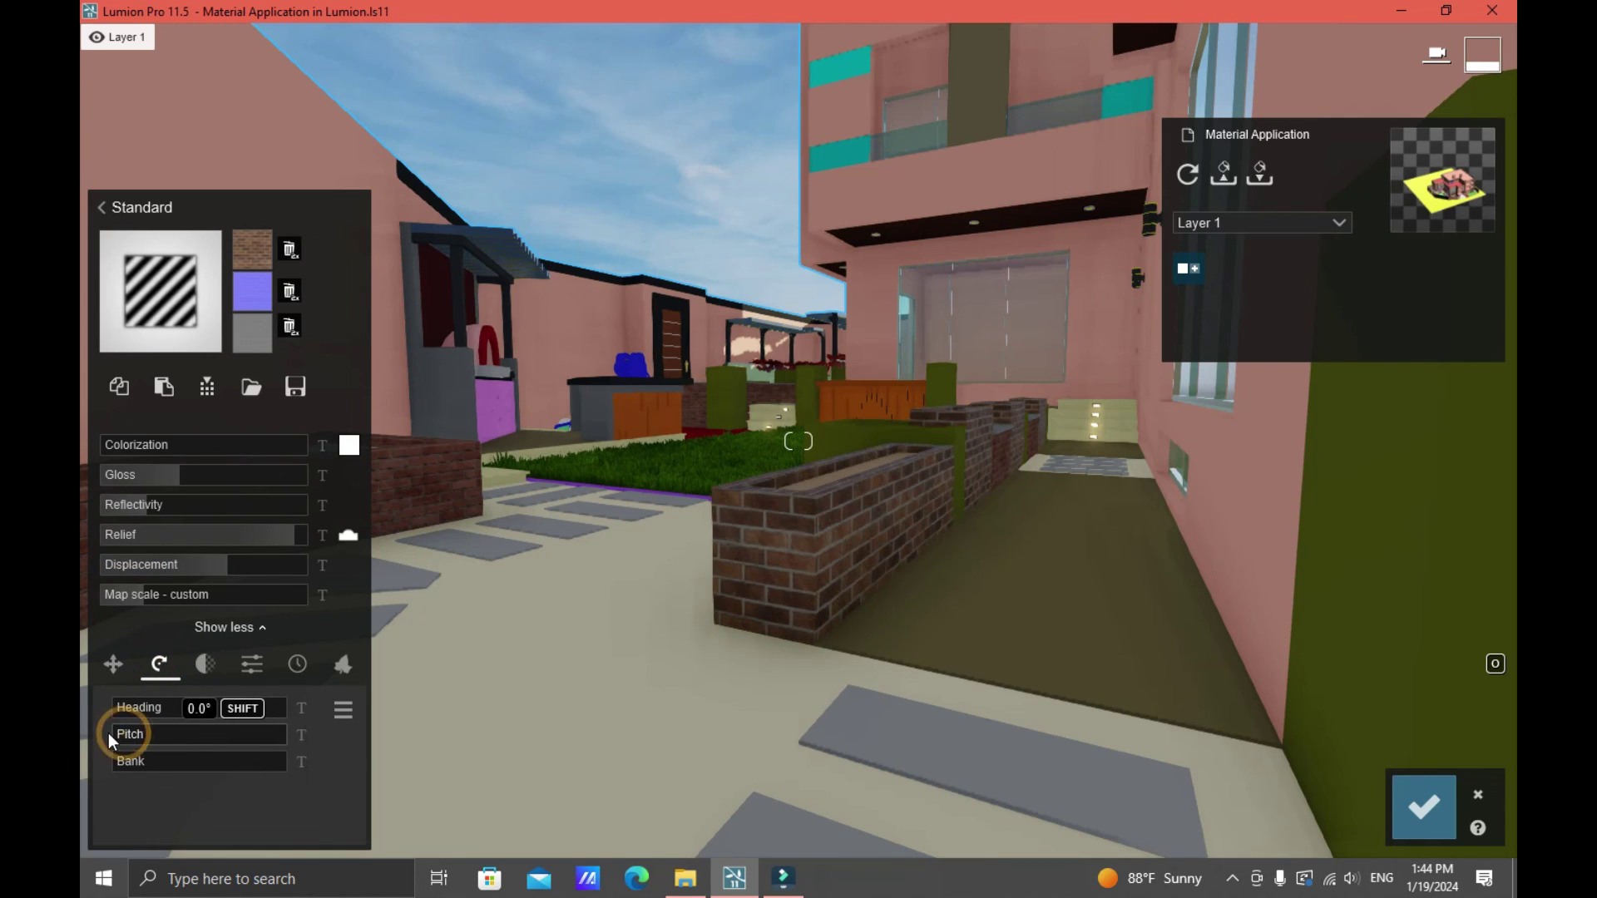
left_click_drag(128, 704, 158, 702)
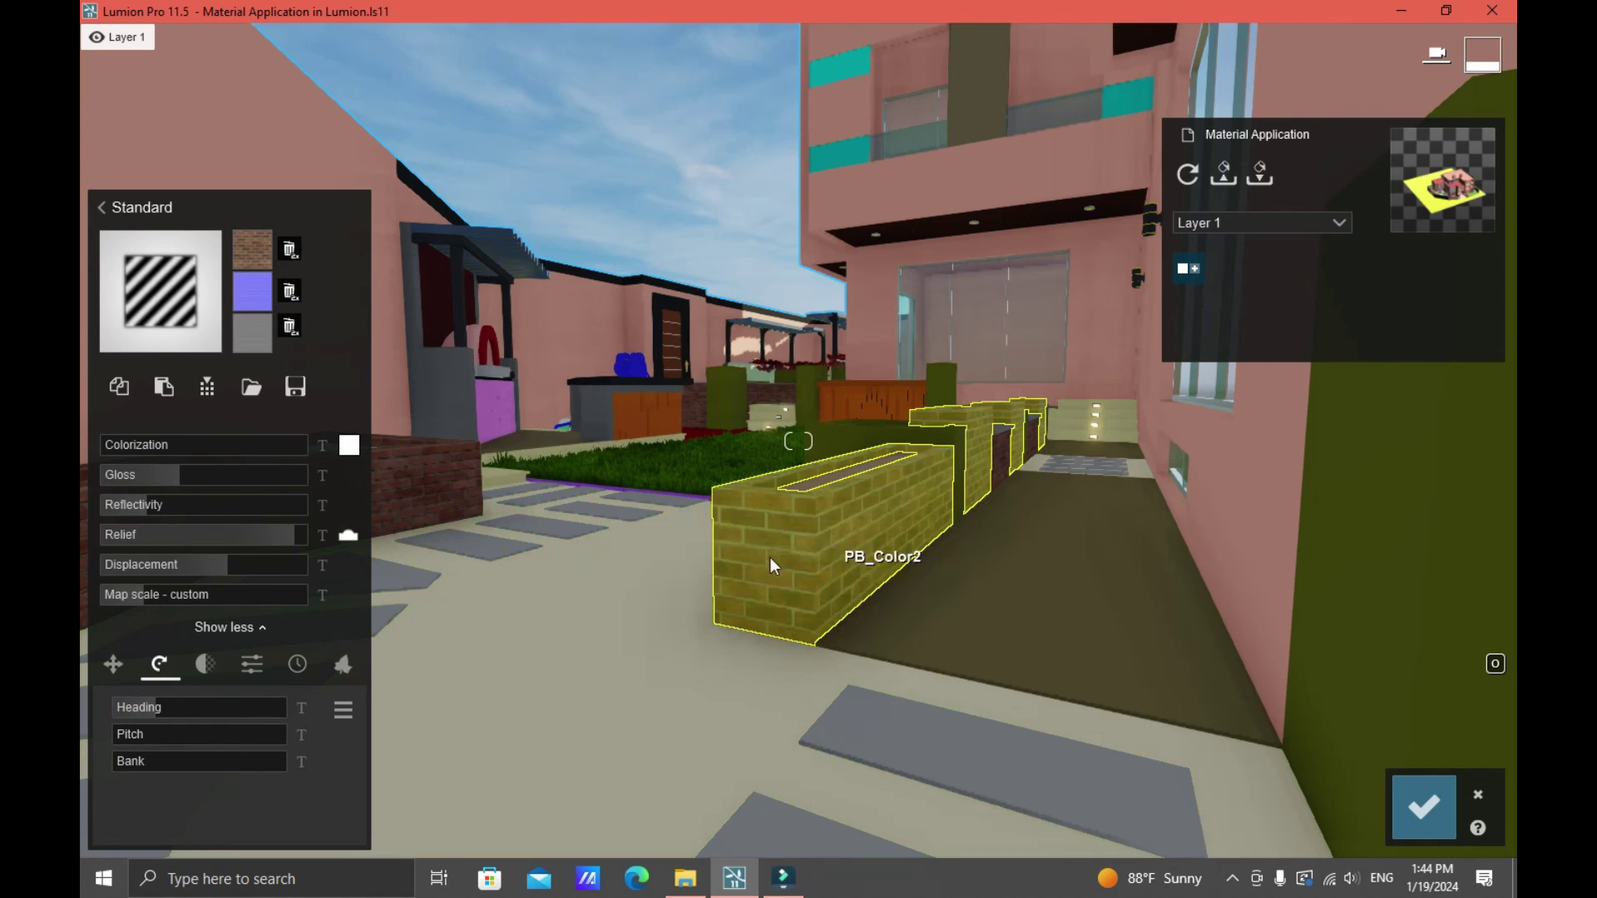
Step: Raise the Edges value of the custom planter brick slightly and save the material changes
left_click(253, 663)
left_click(297, 662)
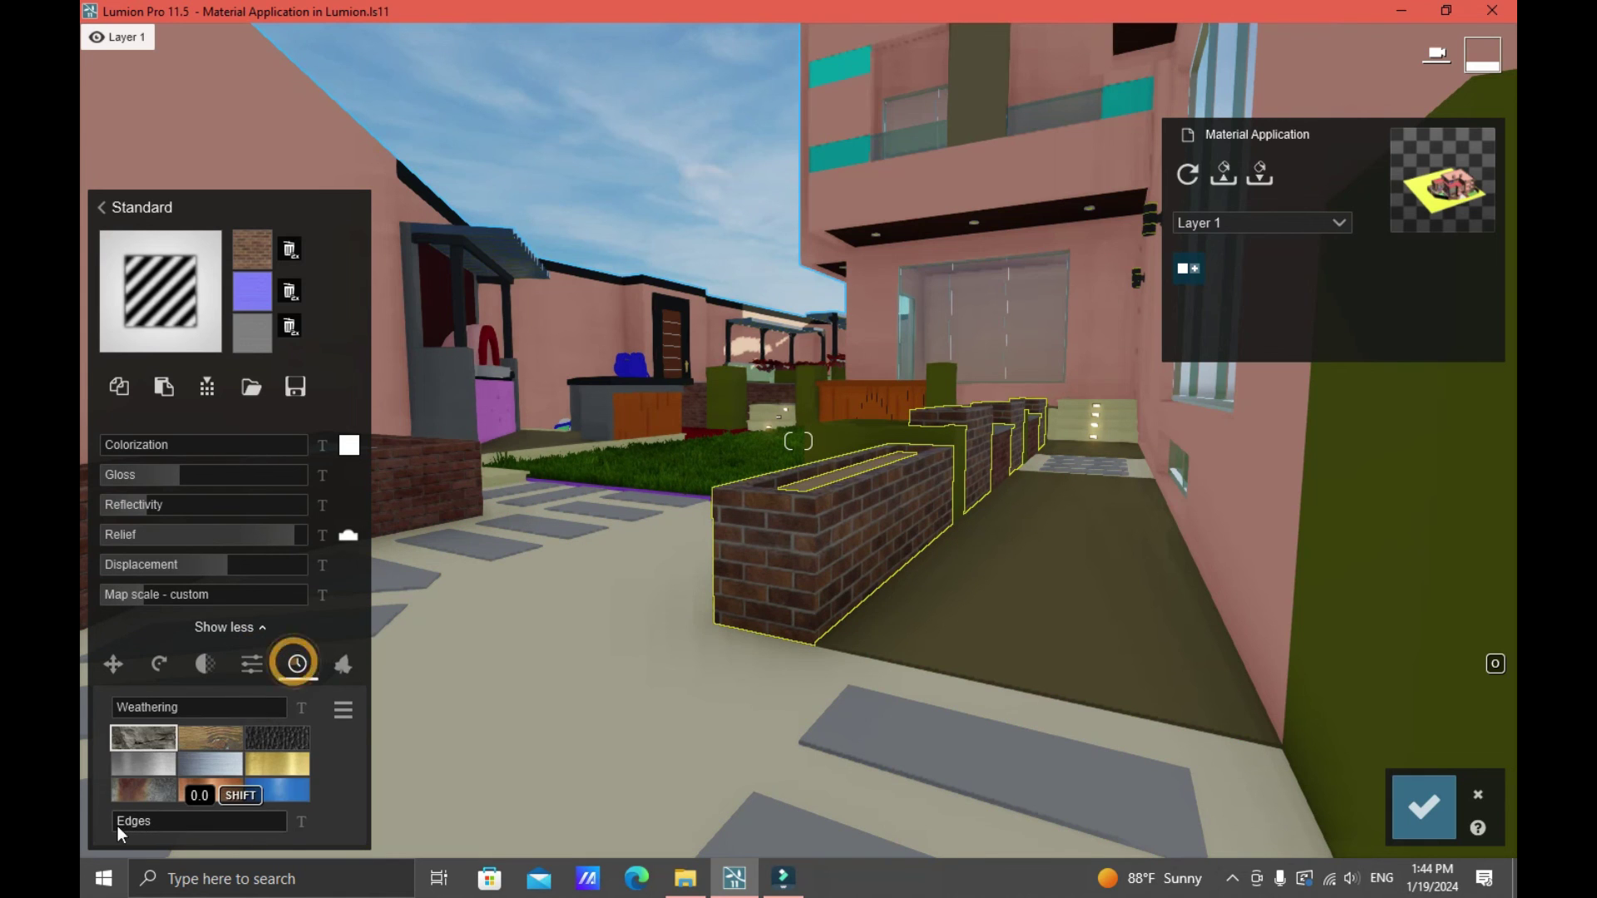
left_click_drag(118, 826, 147, 820)
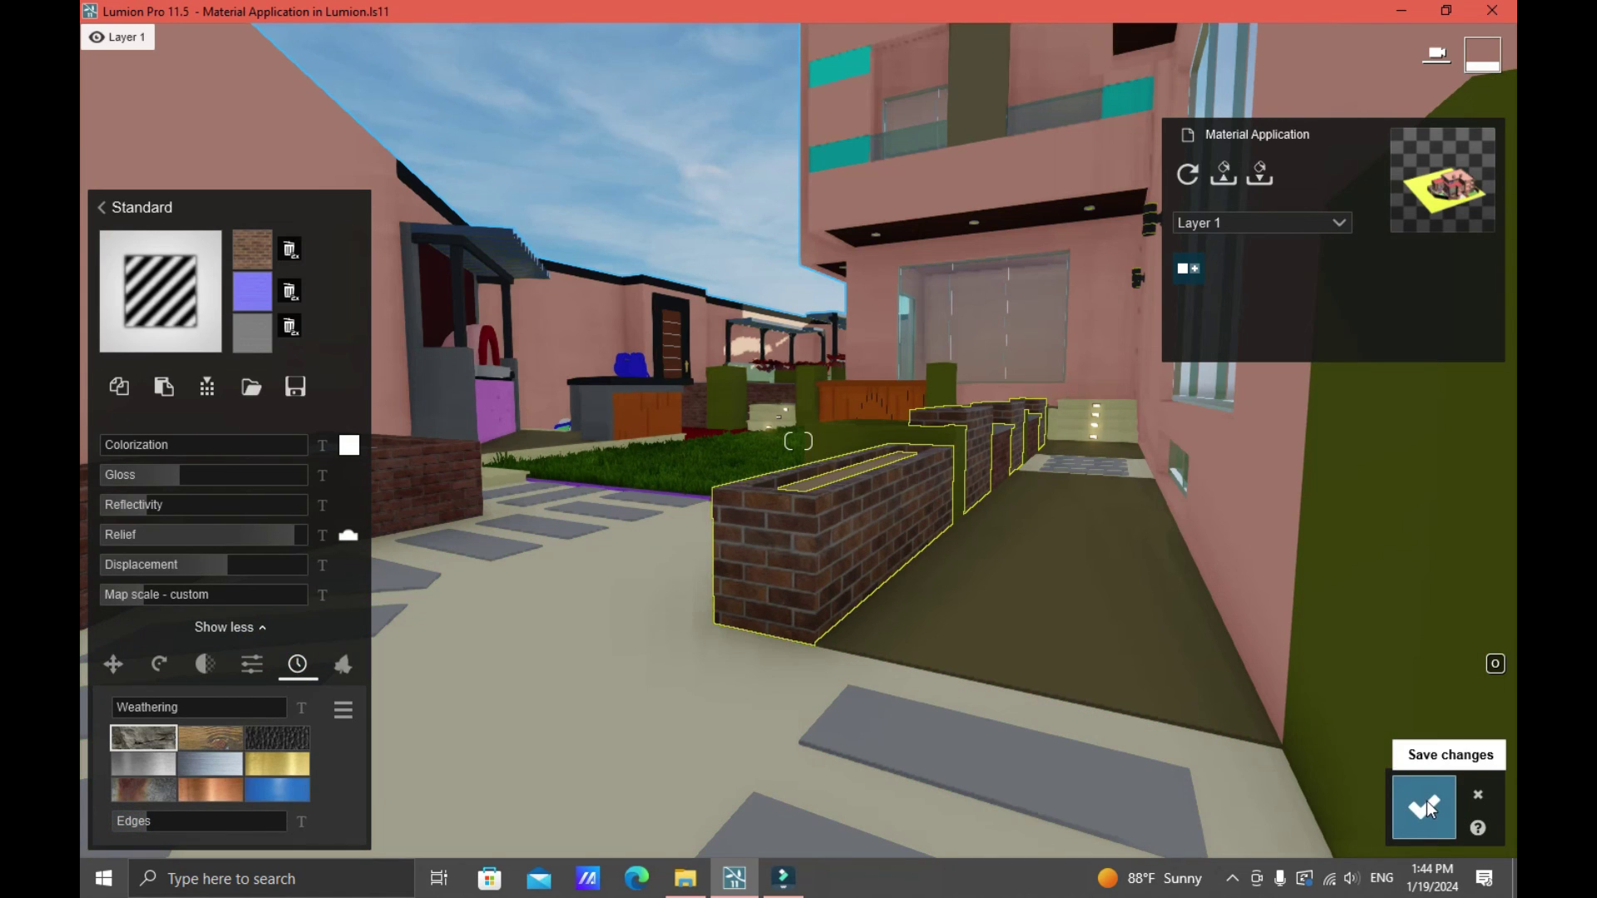
left_click(1426, 801)
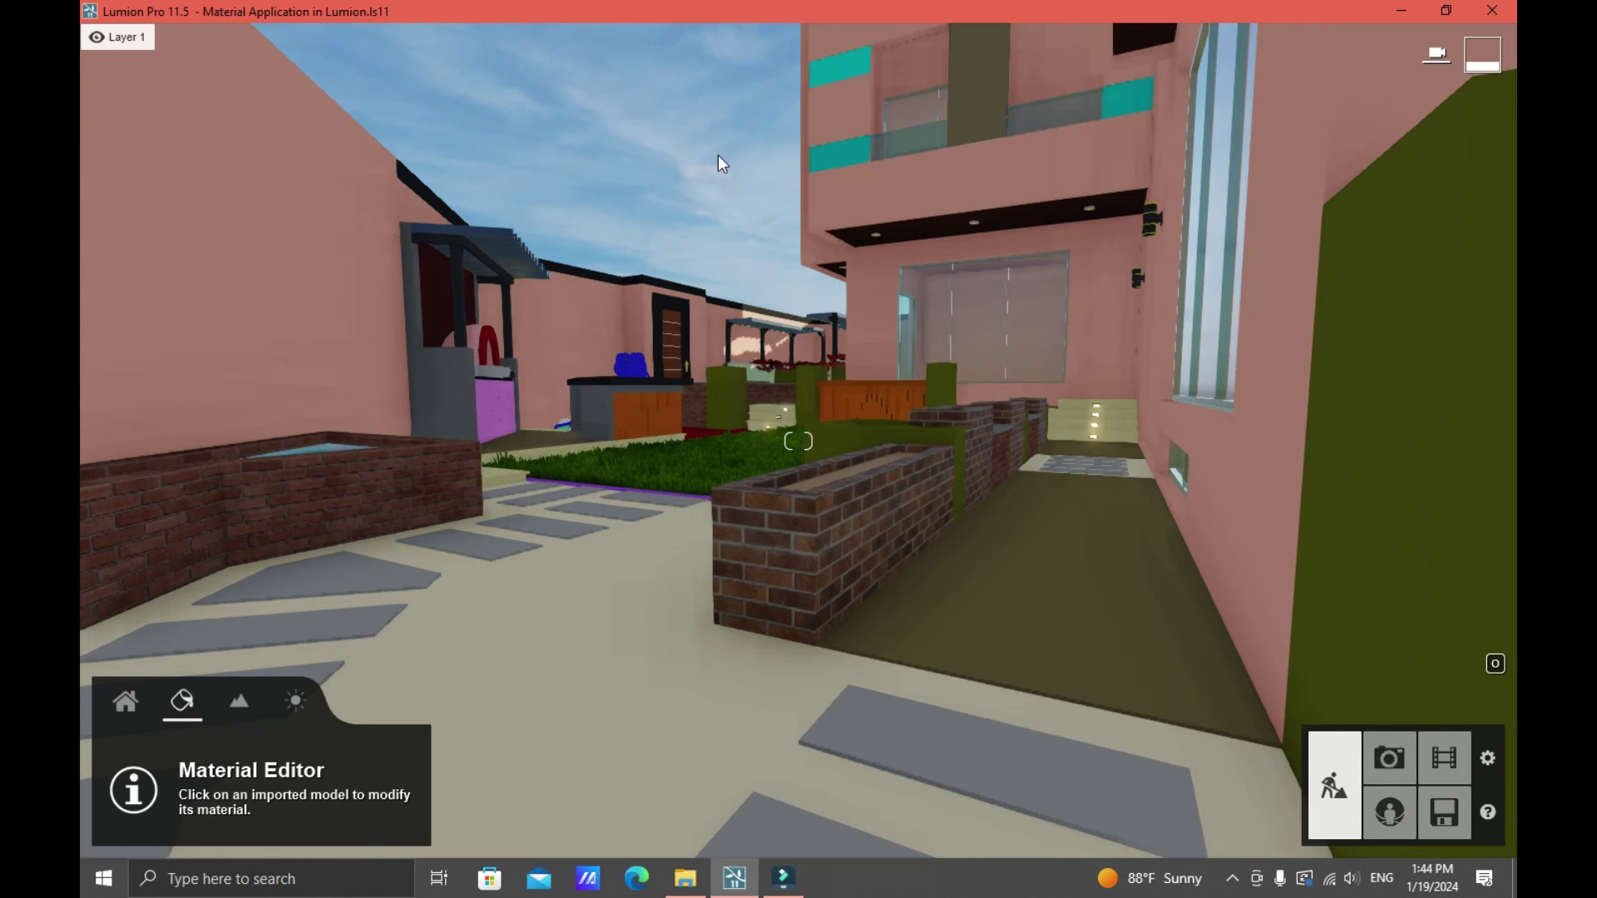